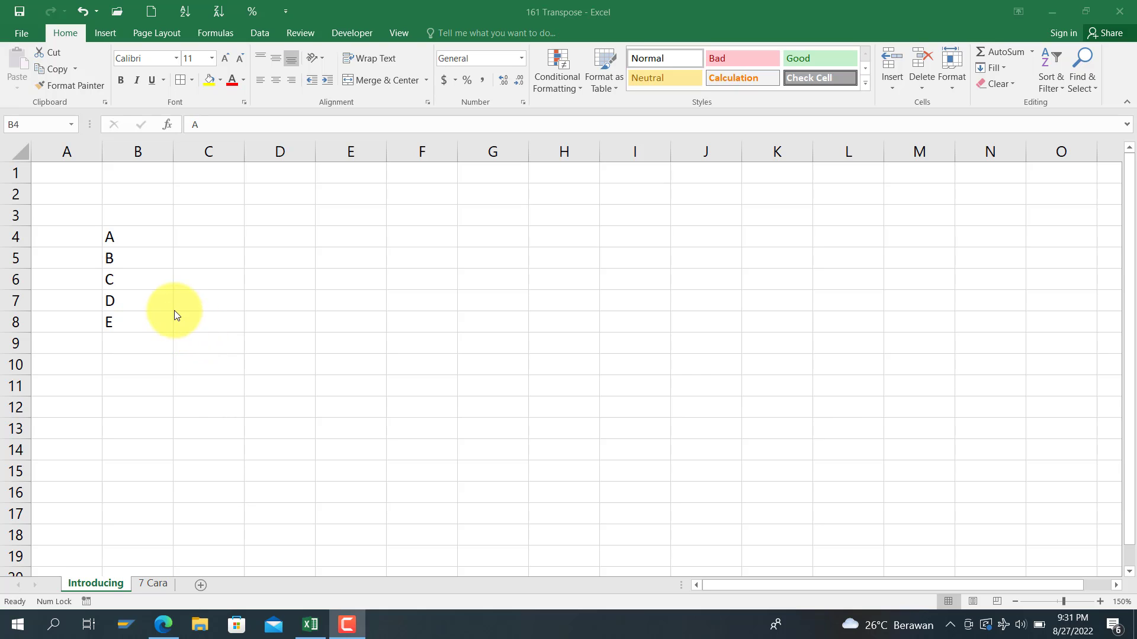
Step: Copy the letters in B4:B8 and paste them transposed into a row starting at D4 using Paste Special
{"action": "left_click", "coordinate": [132, 232]}
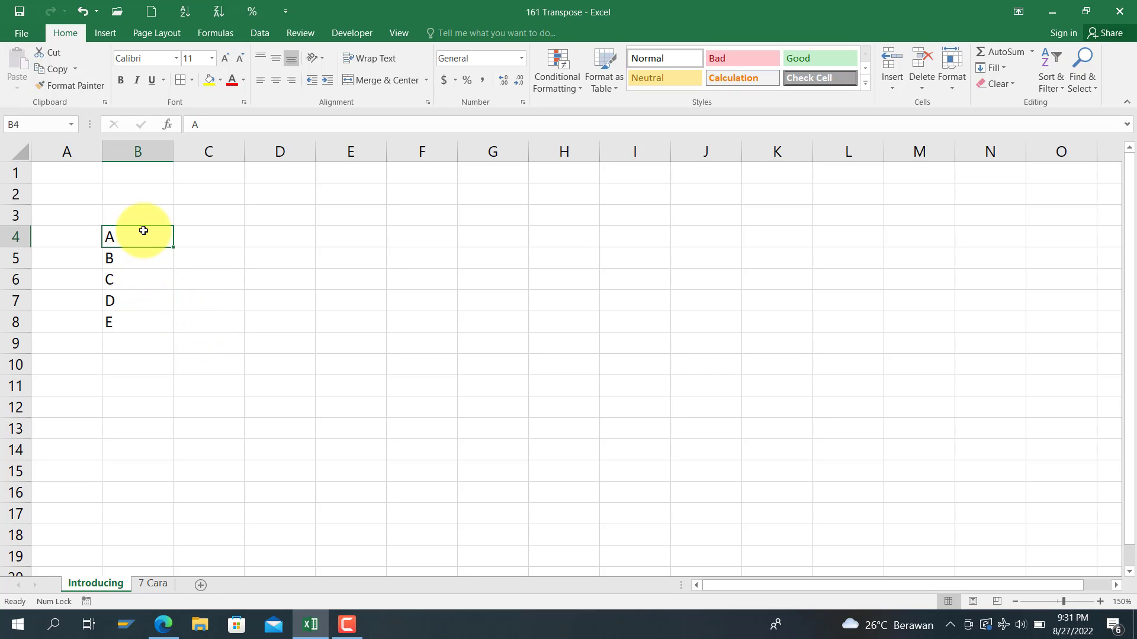
{"action": "key", "text": "ctrl+shift+Down"}
{"action": "key", "text": "ctrl+q"}
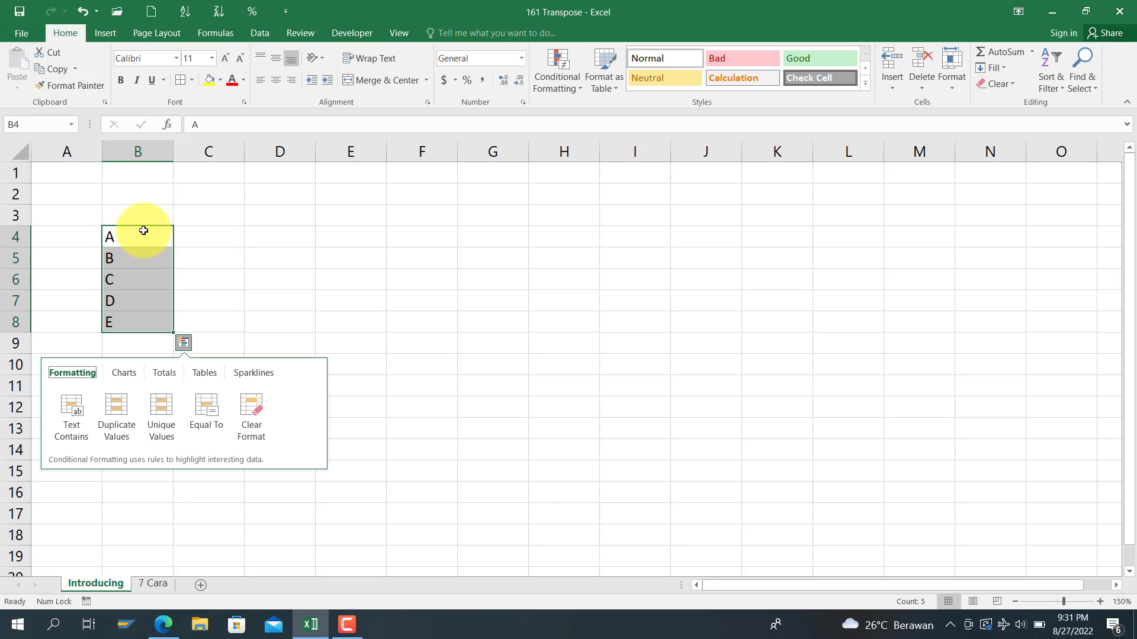
{"action": "key", "text": "Escape"}
{"action": "key", "text": "ctrl+c"}
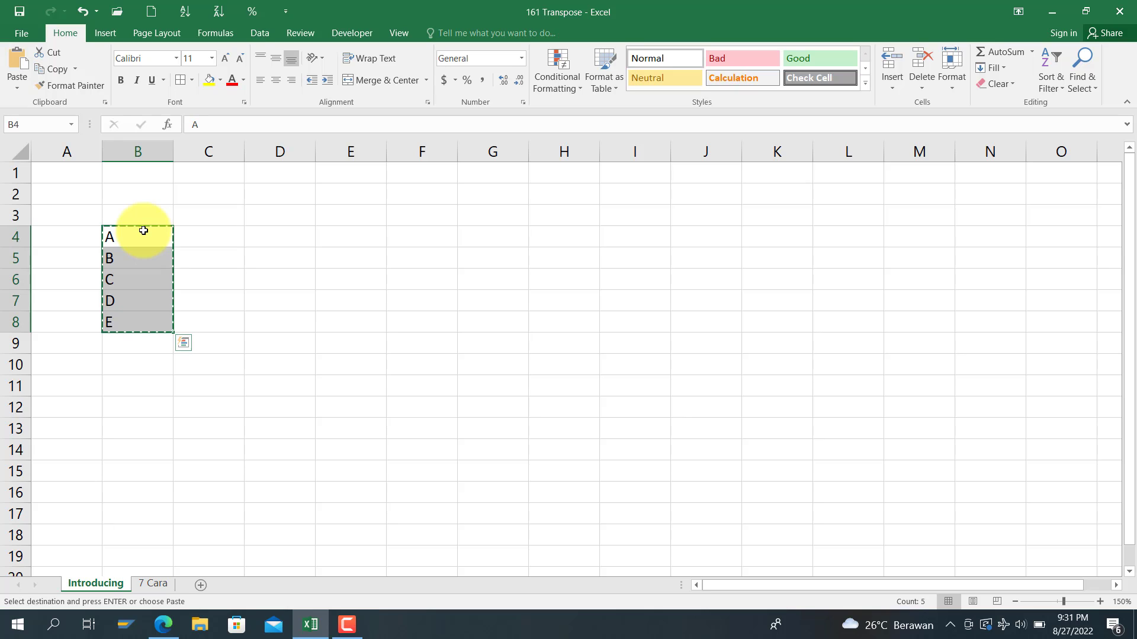
{"action": "left_click", "coordinate": [276, 236]}
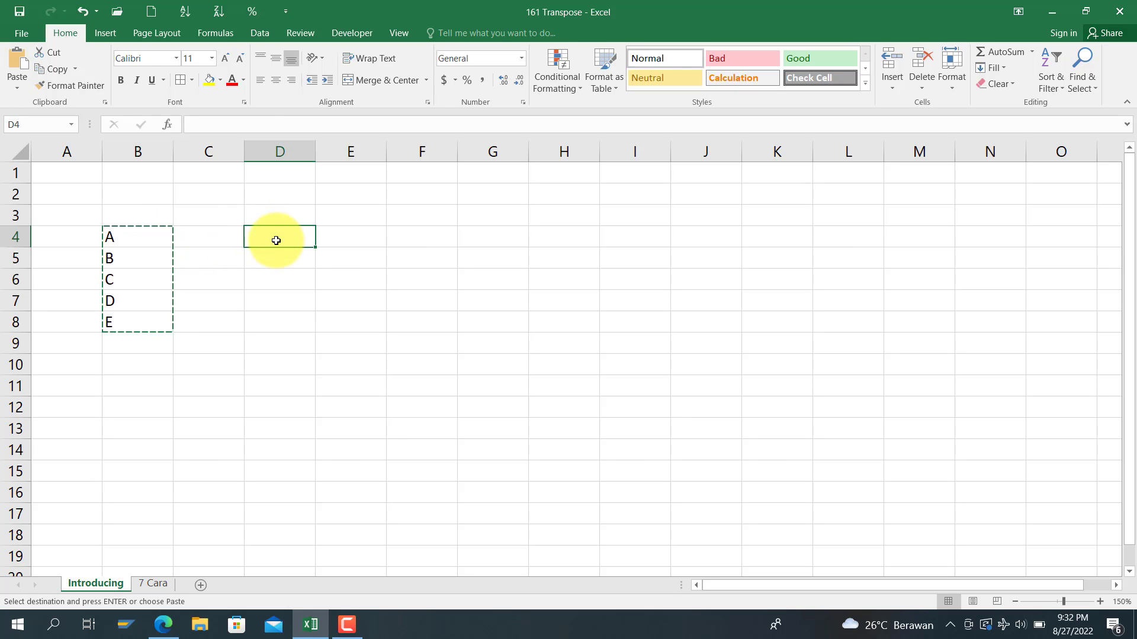
{"action": "right_click", "coordinate": [272, 242]}
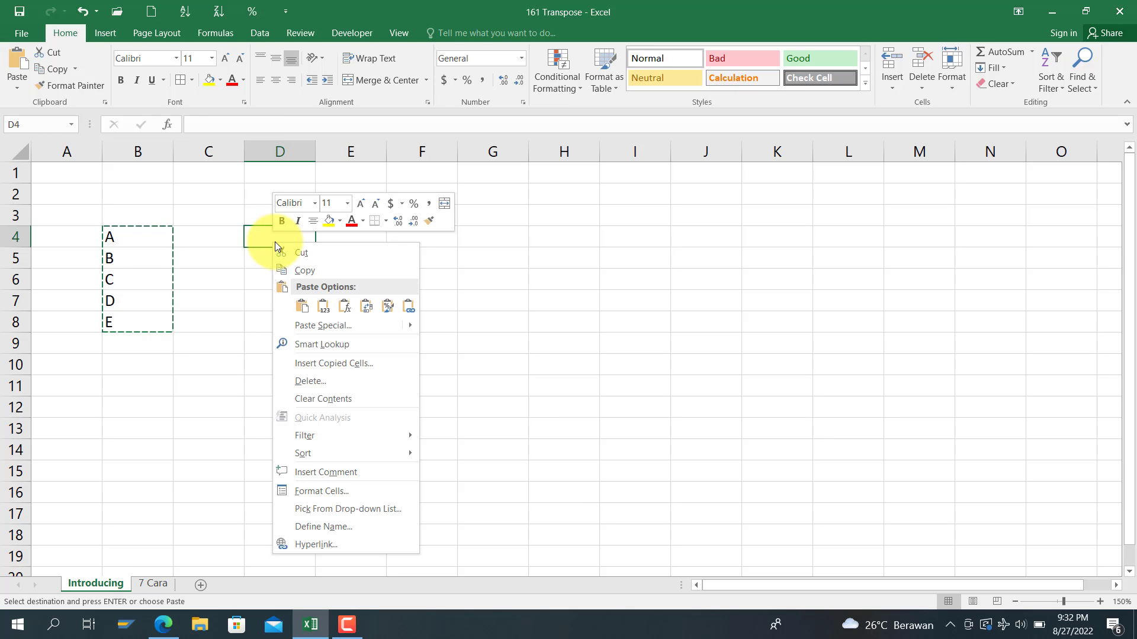
{"action": "left_click", "coordinate": [303, 324]}
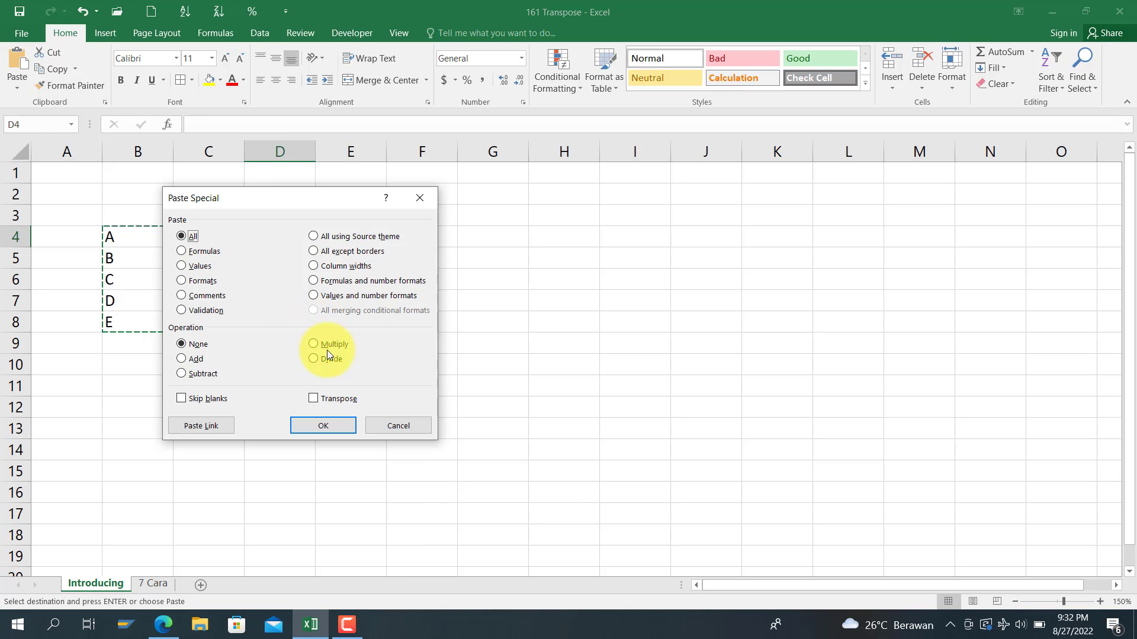
{"action": "left_click", "coordinate": [322, 396]}
{"action": "left_click", "coordinate": [332, 431]}
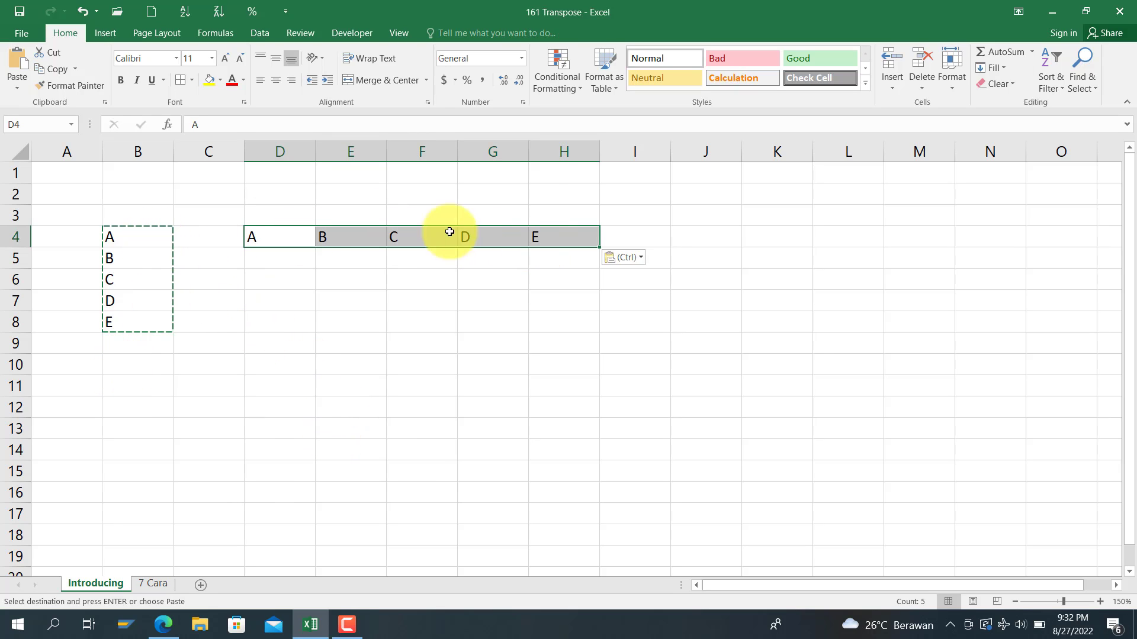
Step: Copy the row of letters in D4:H4 and paste it transposed into a column starting at J4
{"action": "left_click", "coordinate": [55, 74]}
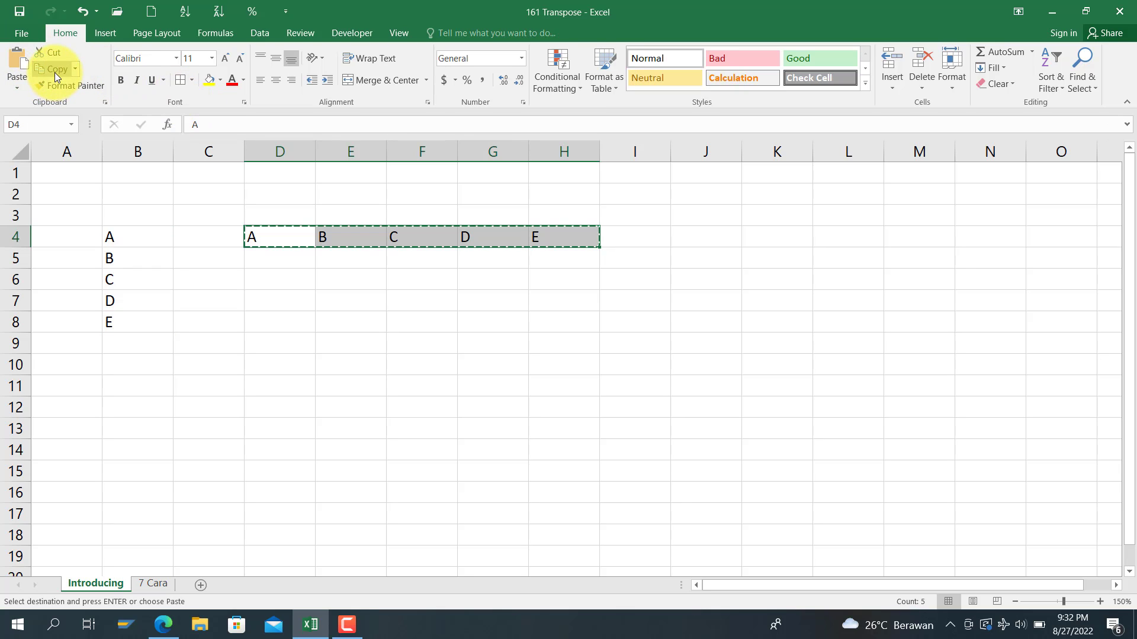
{"action": "left_click", "coordinate": [698, 233]}
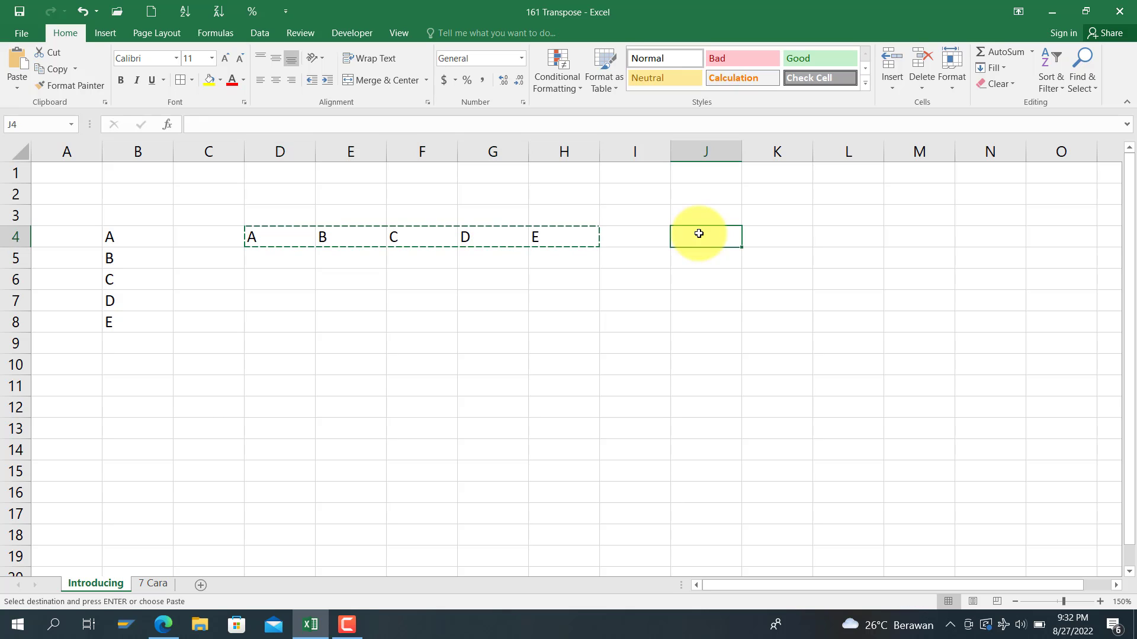
{"action": "left_click", "coordinate": [15, 88]}
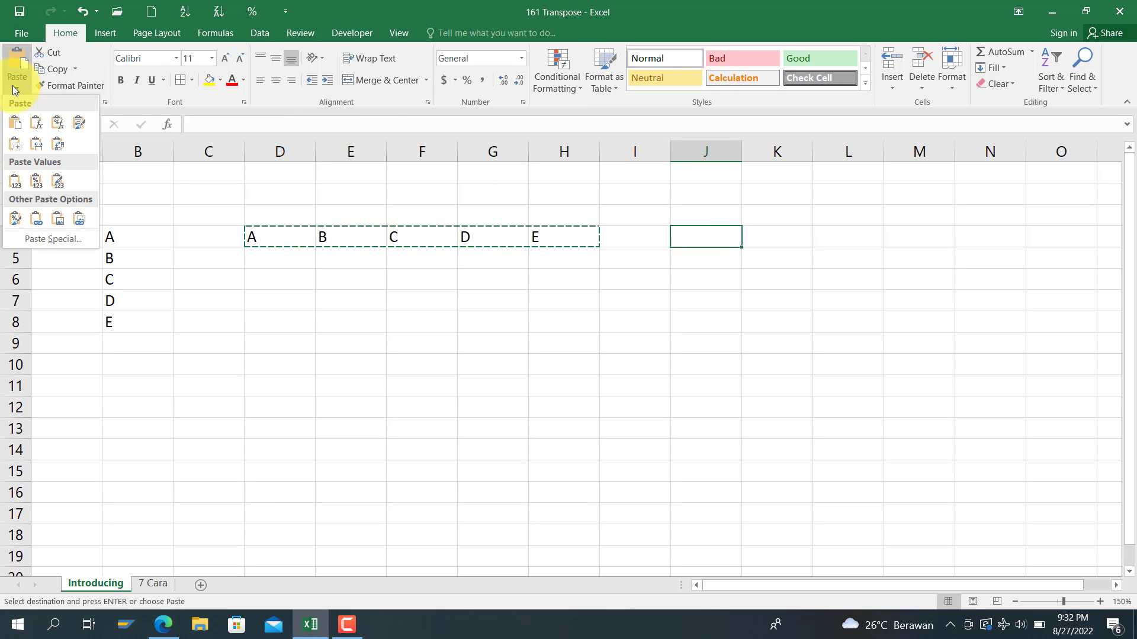
{"action": "left_click", "coordinate": [58, 145]}
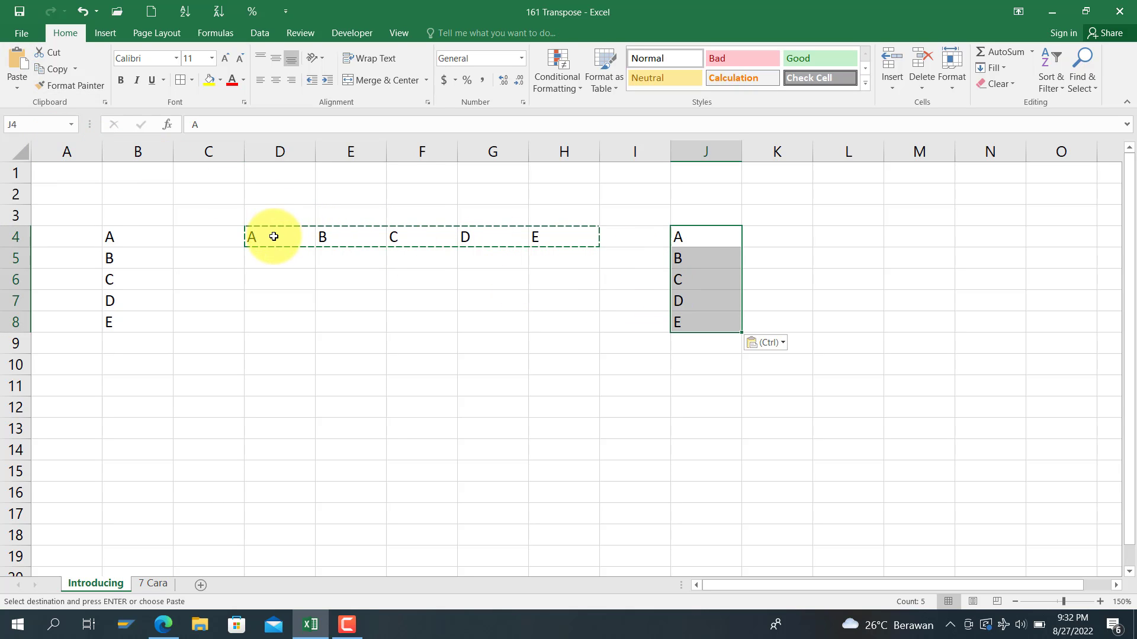
{"action": "left_click", "coordinate": [720, 325]}
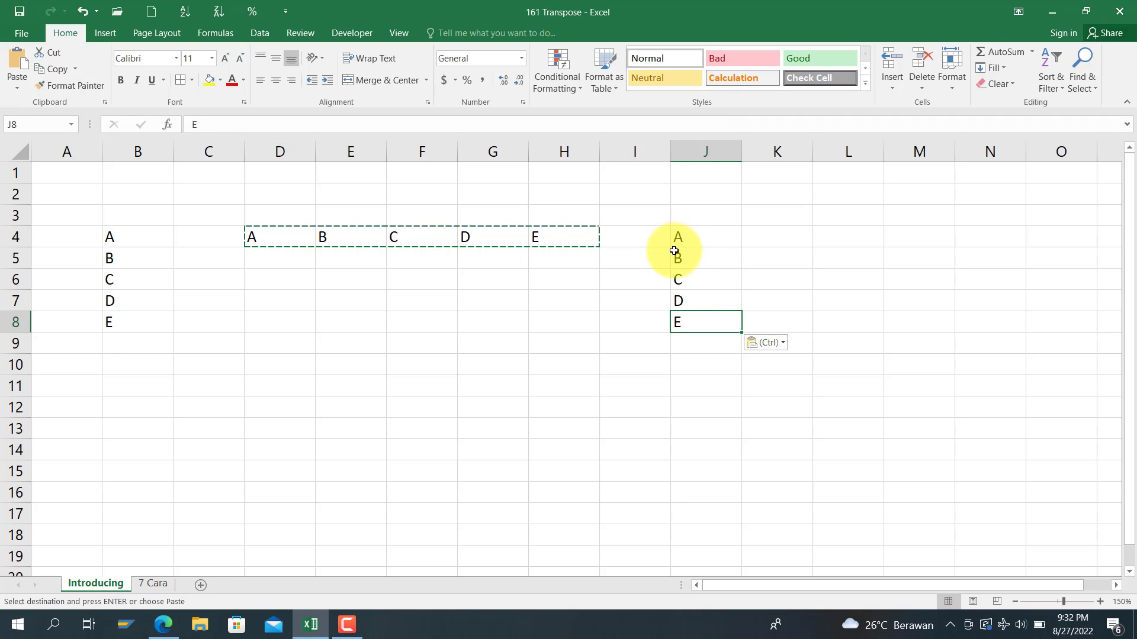
Step: On the 7 Cara sheet, copy the table A2:D14 and paste it transposed under Cara 1 starting at F2
{"action": "left_click", "coordinate": [157, 583]}
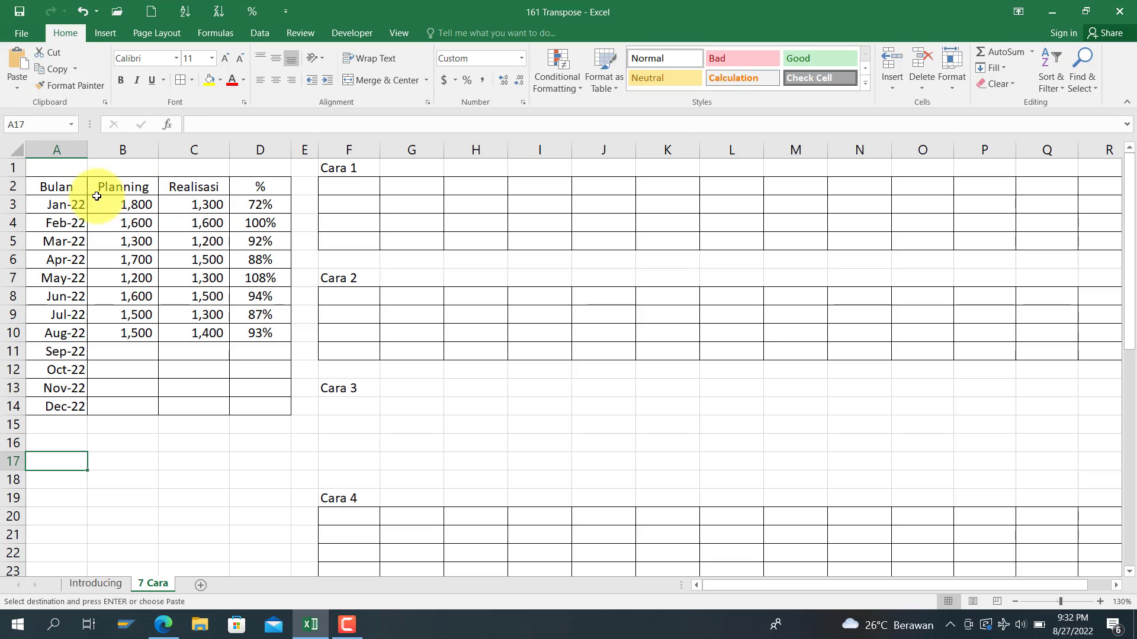
{"action": "left_click_drag", "start_coordinate": [69, 190], "coordinate": [267, 408]}
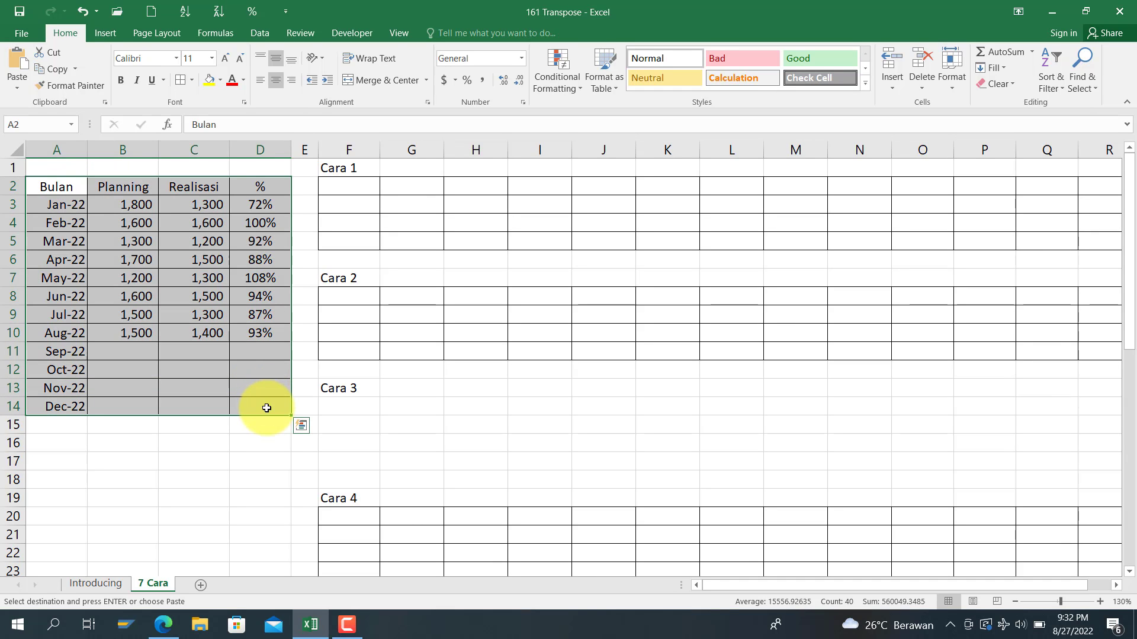
{"action": "left_click", "coordinate": [349, 181]}
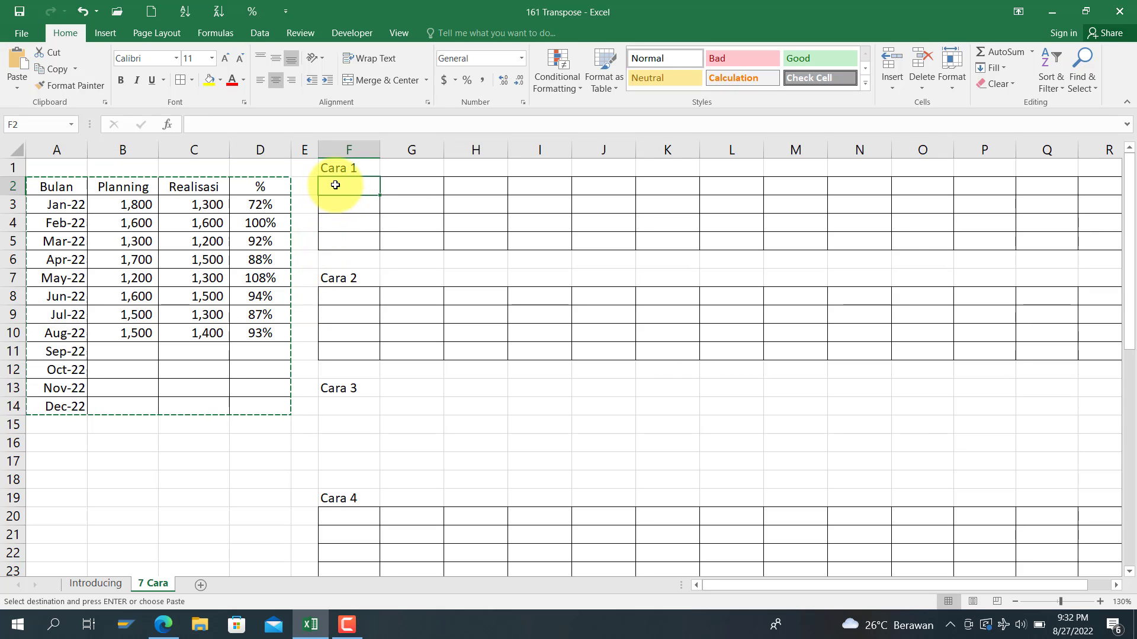
{"action": "left_click", "coordinate": [17, 87]}
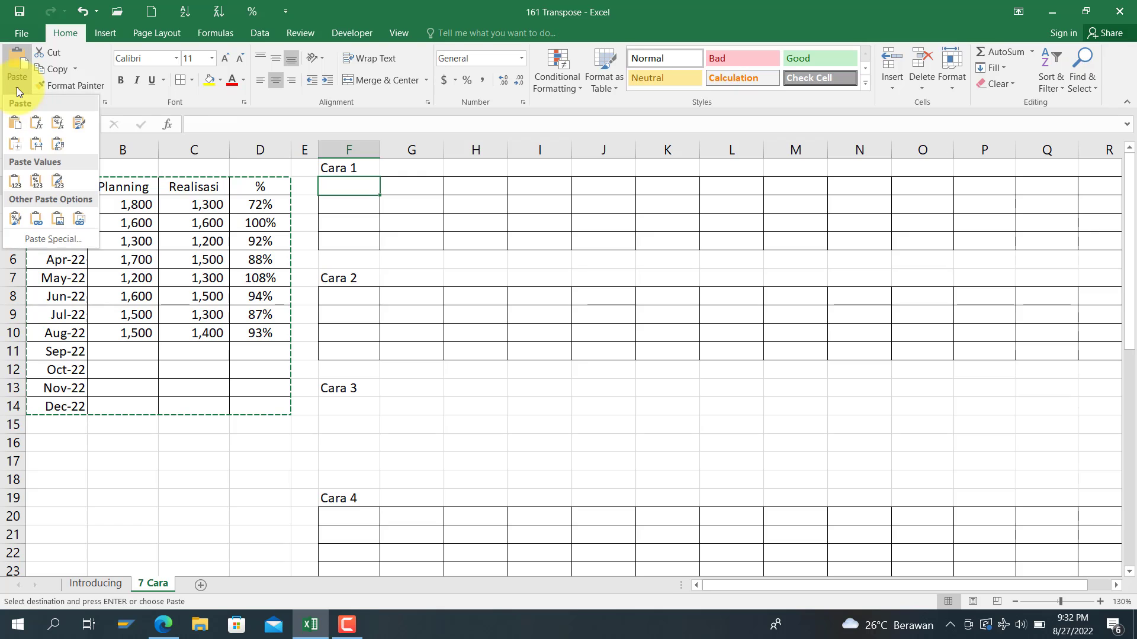
{"action": "left_click", "coordinate": [58, 145]}
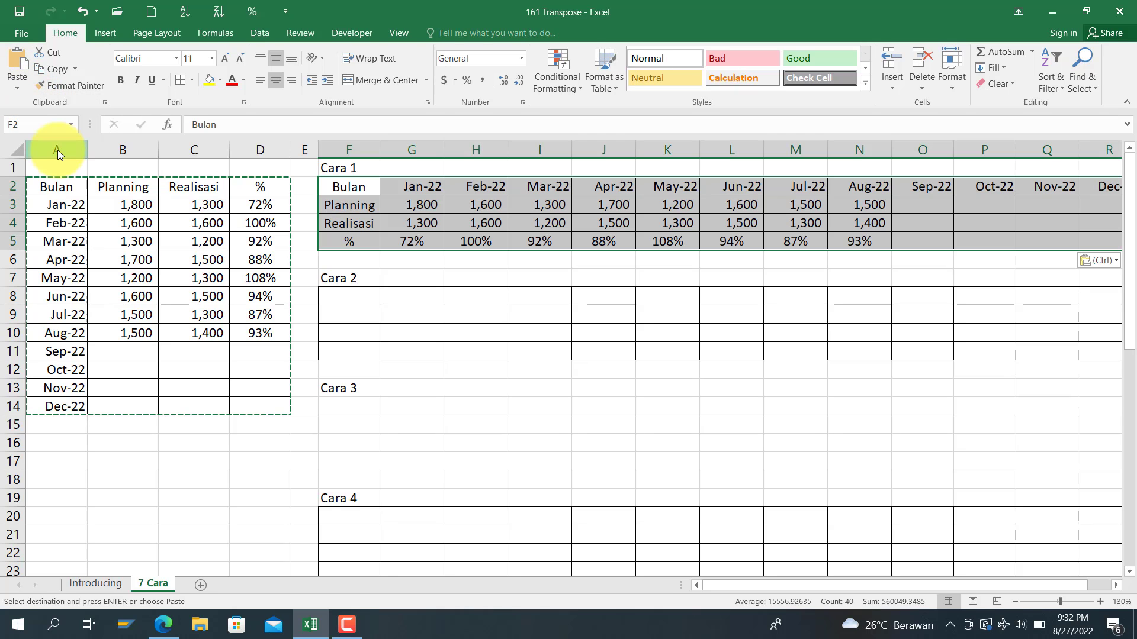
{"action": "left_click", "coordinate": [399, 222]}
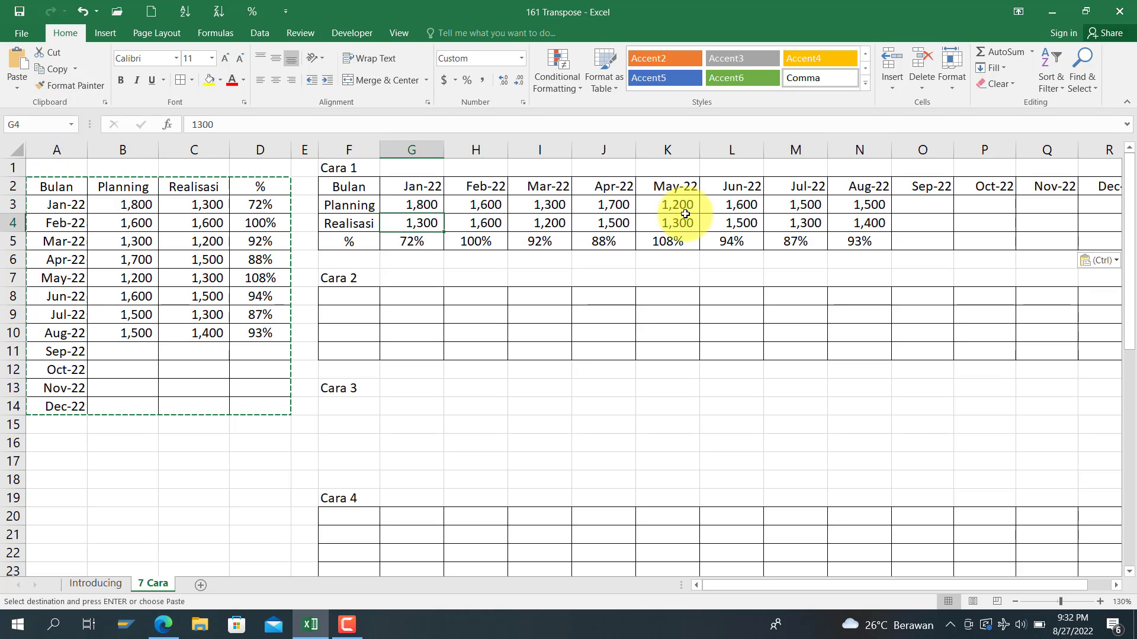
{"action": "left_click", "coordinate": [926, 215]}
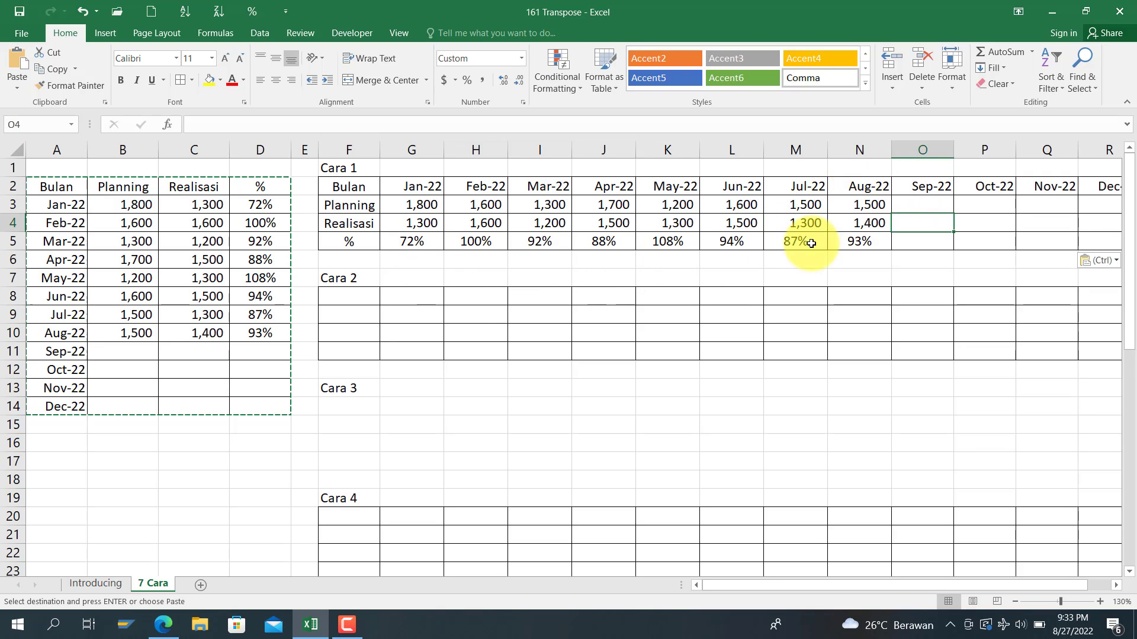
Step: Set the Aug-22 Realisasi value in C10 to 1450 and check the matching Cara 1 cell N4
{"action": "left_click", "coordinate": [204, 335]}
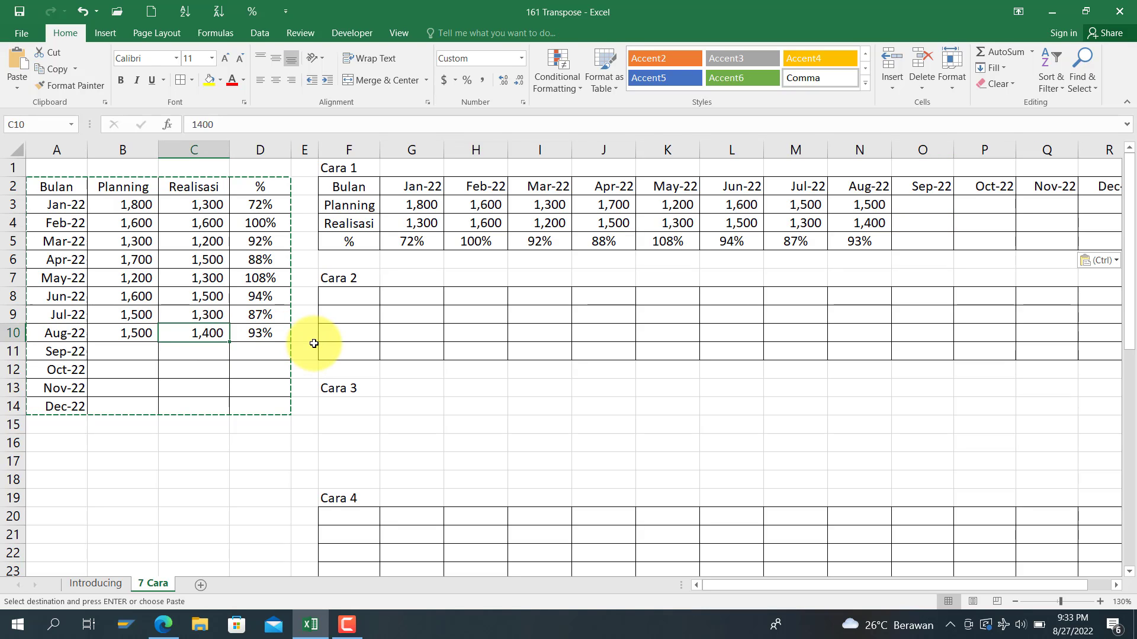
{"action": "type", "text": "1,"}
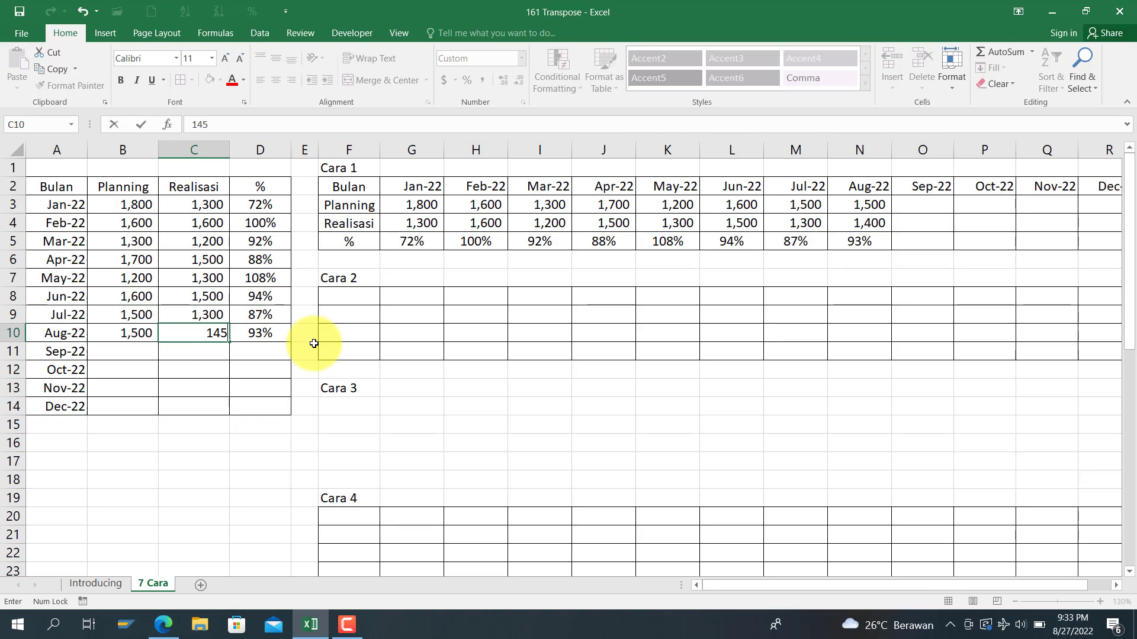
{"action": "type", "text": "450"}
{"action": "key", "text": "Return"}
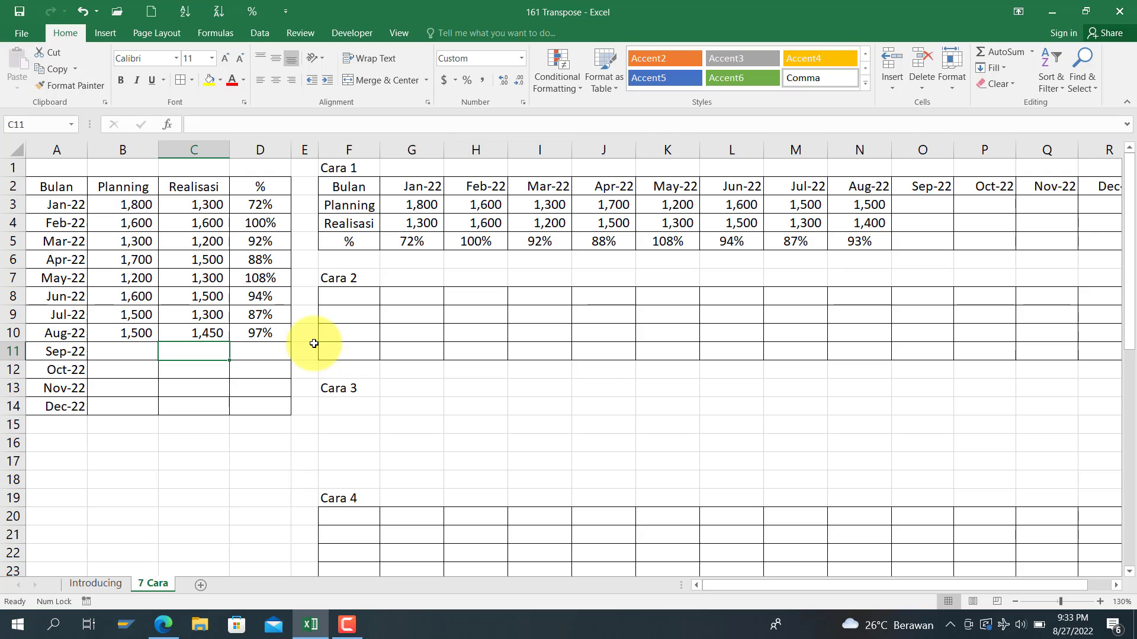
{"action": "left_click", "coordinate": [859, 224]}
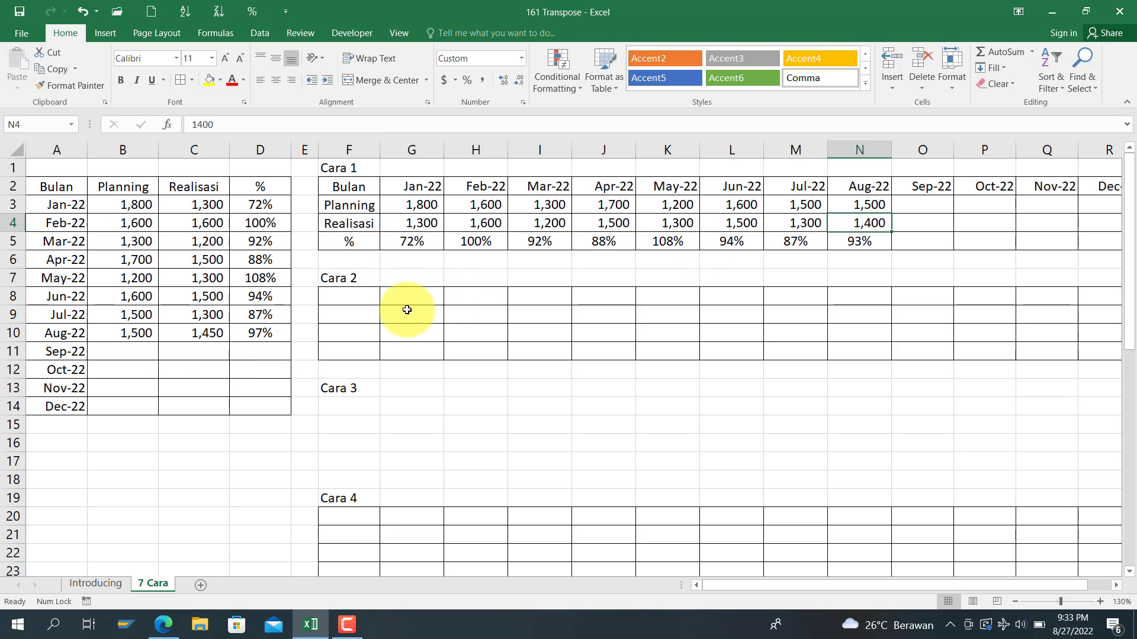
Step: Fill the Cara 2 range F8:R11 with the array formula =TRANSPOSE(A2:D14)
{"action": "left_click", "coordinate": [366, 295]}
{"action": "mouse_move", "coordinate": [366, 295]}
{"action": "left_mouse_down"}
{"action": "mouse_move", "coordinate": [695, 350]}
{"action": "mouse_move", "coordinate": [929, 360]}
{"action": "mouse_move", "coordinate": [1011, 338]}
{"action": "mouse_move", "coordinate": [1015, 350]}
{"action": "left_mouse_up"}
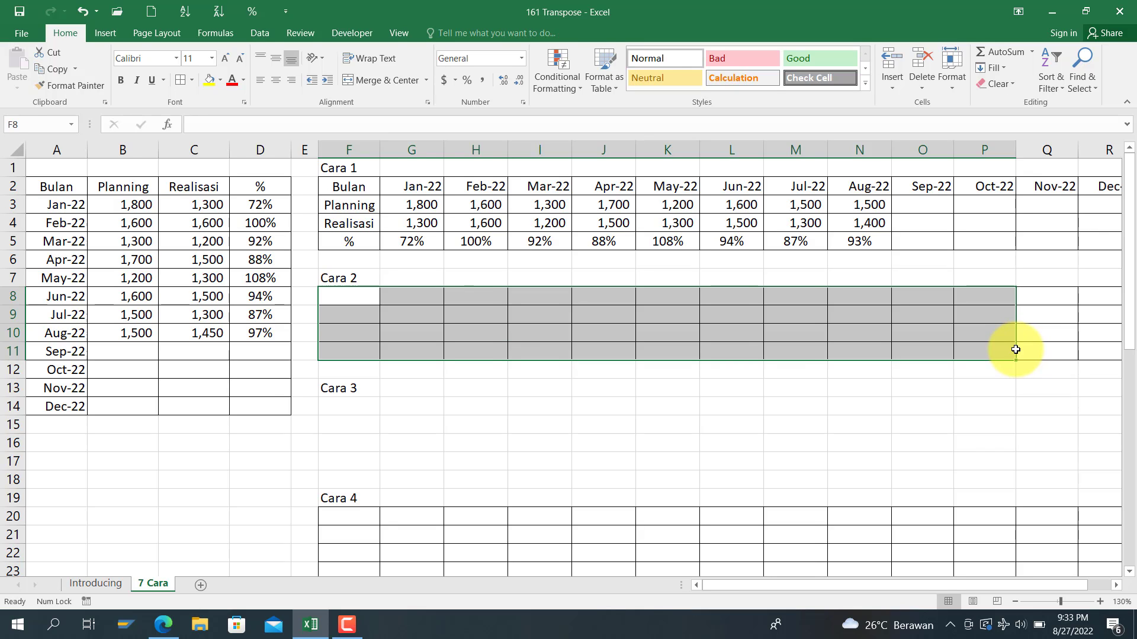
{"action": "key", "text": "shift+Right"}
{"action": "key", "text": "shift+Right"}
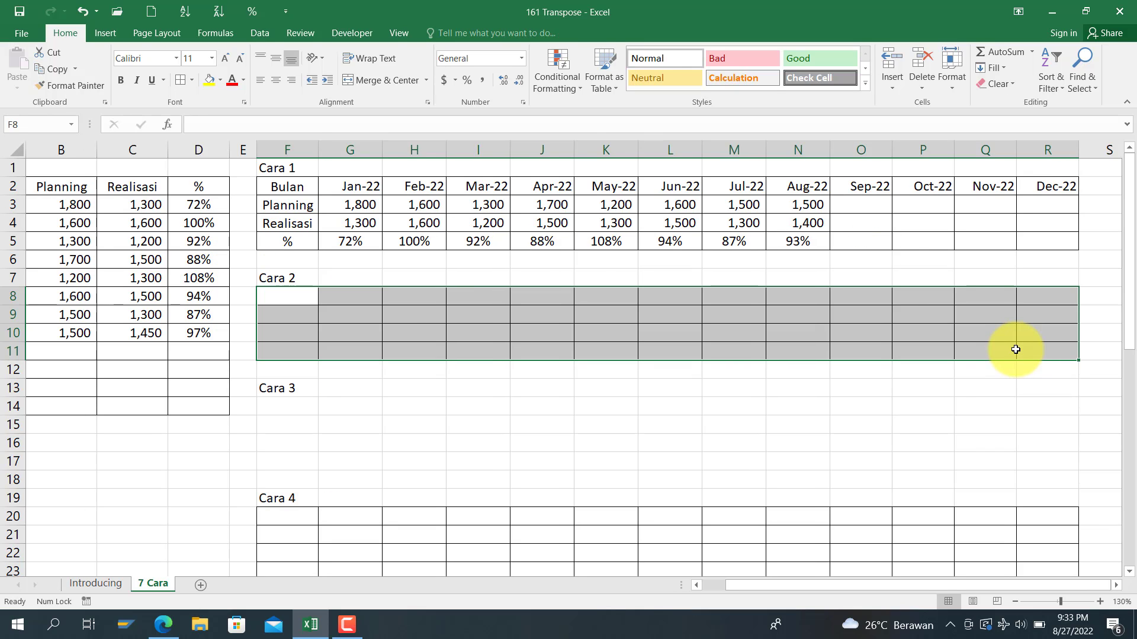
{"action": "left_click", "coordinate": [304, 127]}
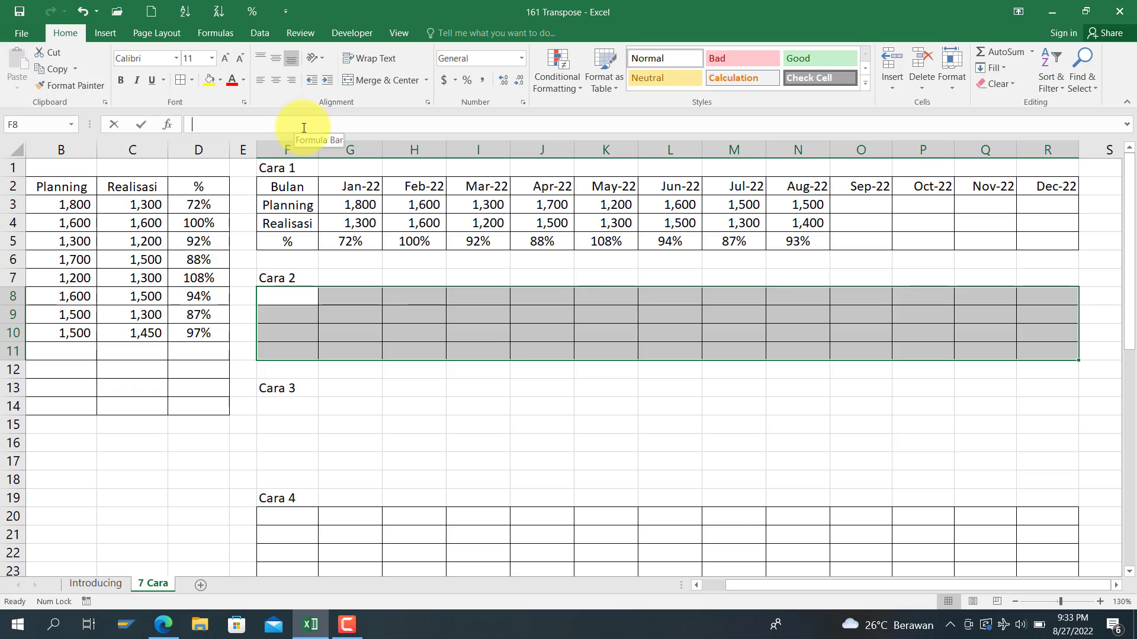
{"action": "type", "text": "=tran"}
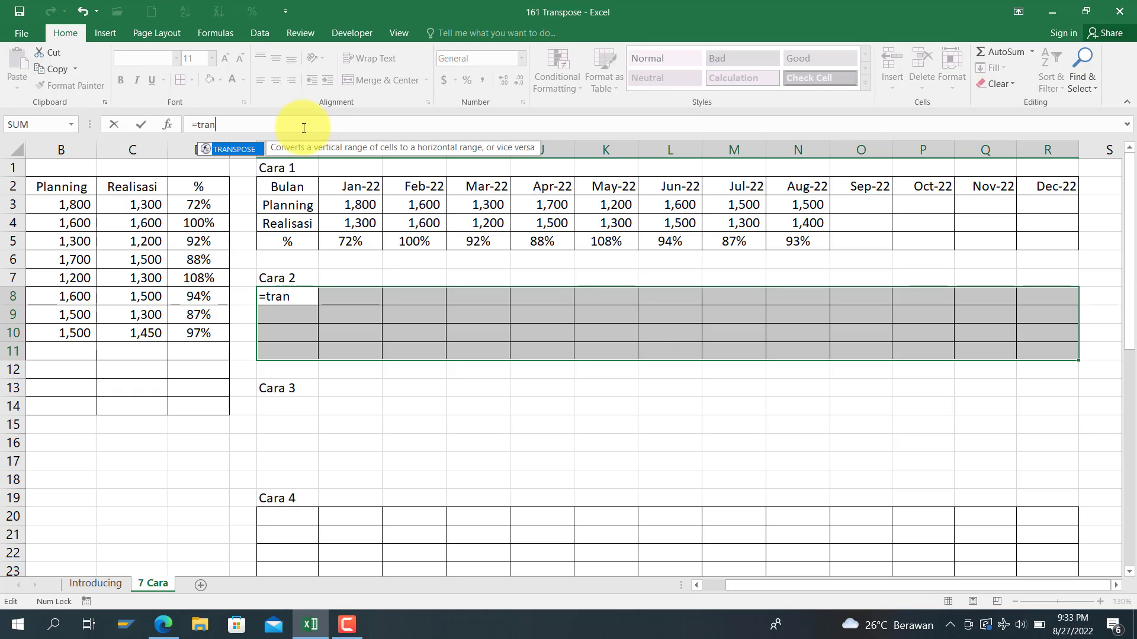
{"action": "type", "text": "spose("}
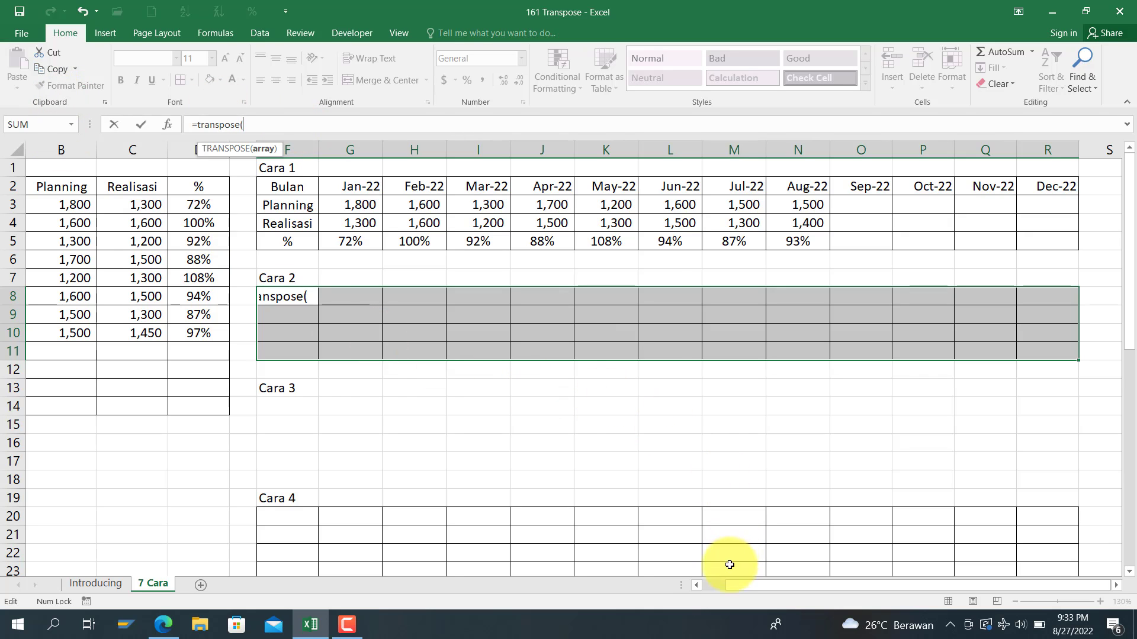
{"action": "left_click", "coordinate": [712, 586]}
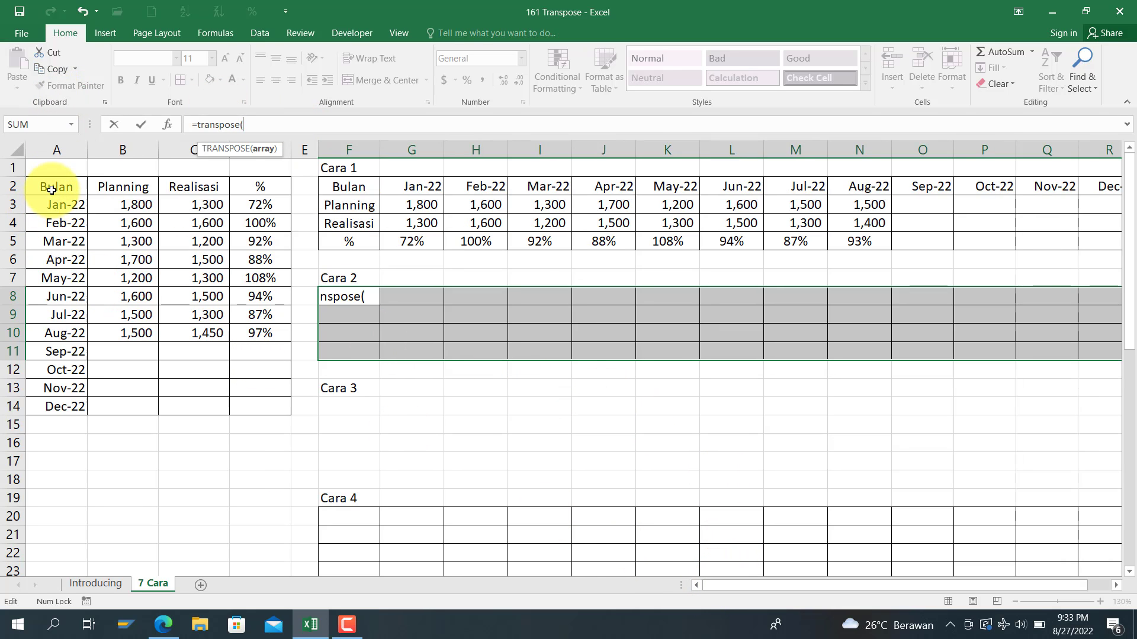
{"action": "left_click_drag", "start_coordinate": [51, 190], "coordinate": [267, 405]}
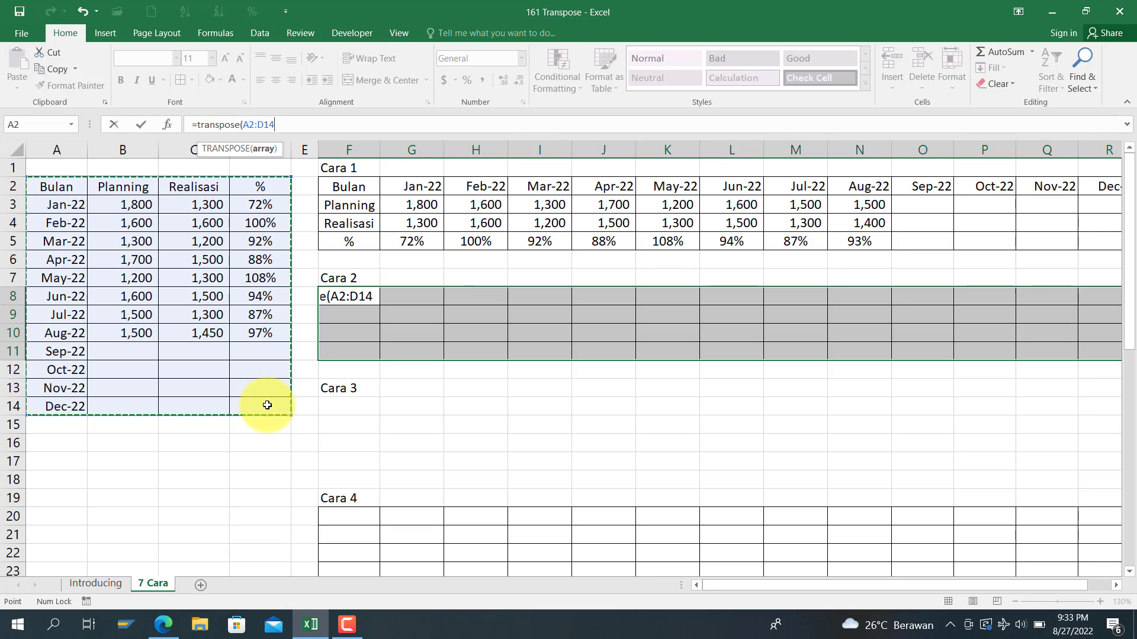
{"action": "type", "text": ")"}
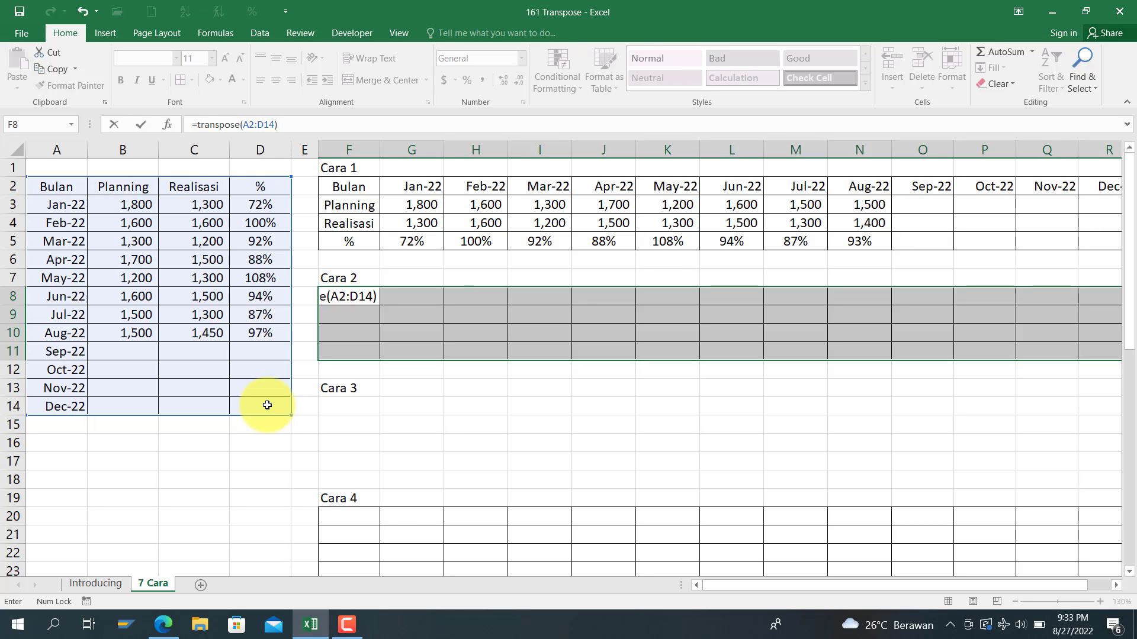
{"action": "key", "text": "ctrl+shift+Return"}
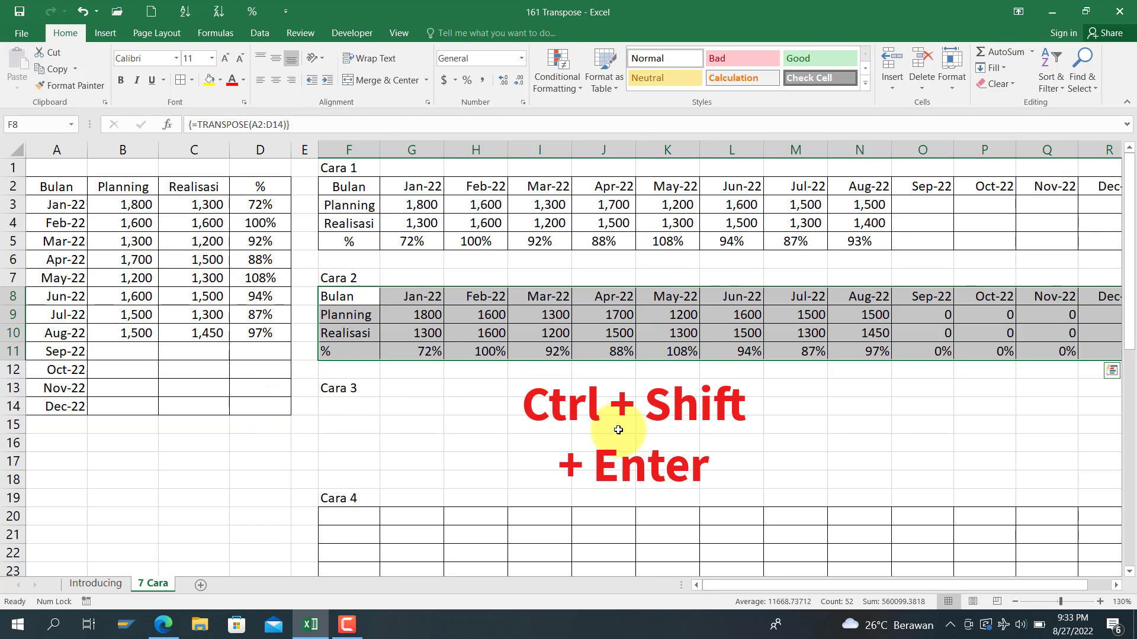
{"action": "left_click", "coordinate": [1022, 328]}
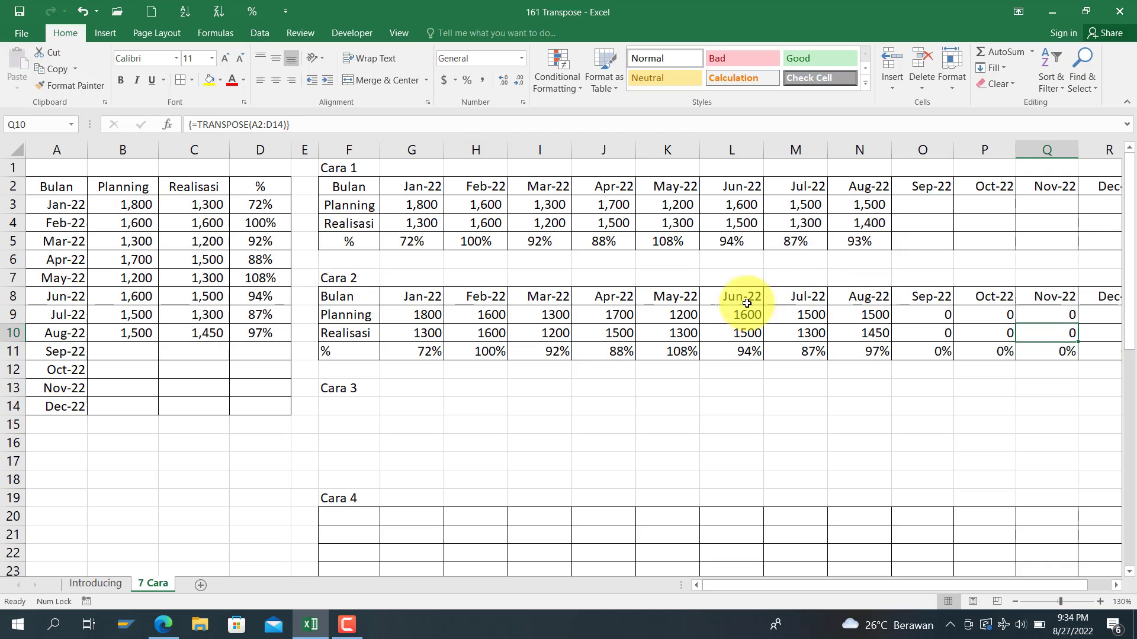
{"action": "left_click_drag", "start_coordinate": [341, 296], "coordinate": [1099, 348]}
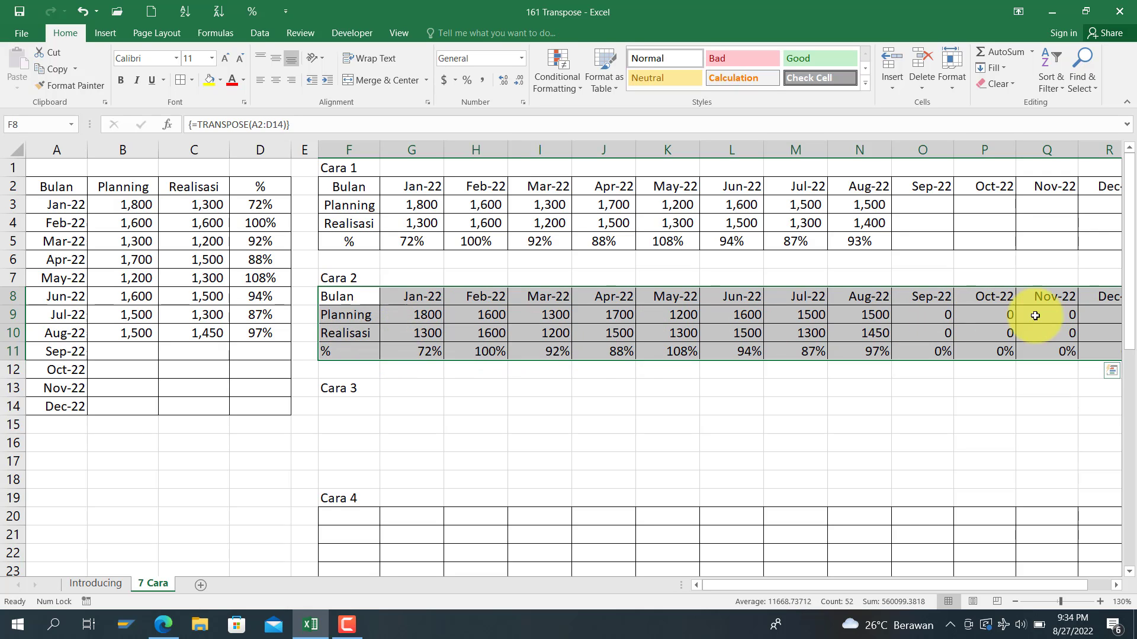
{"action": "left_click", "coordinate": [1059, 324]}
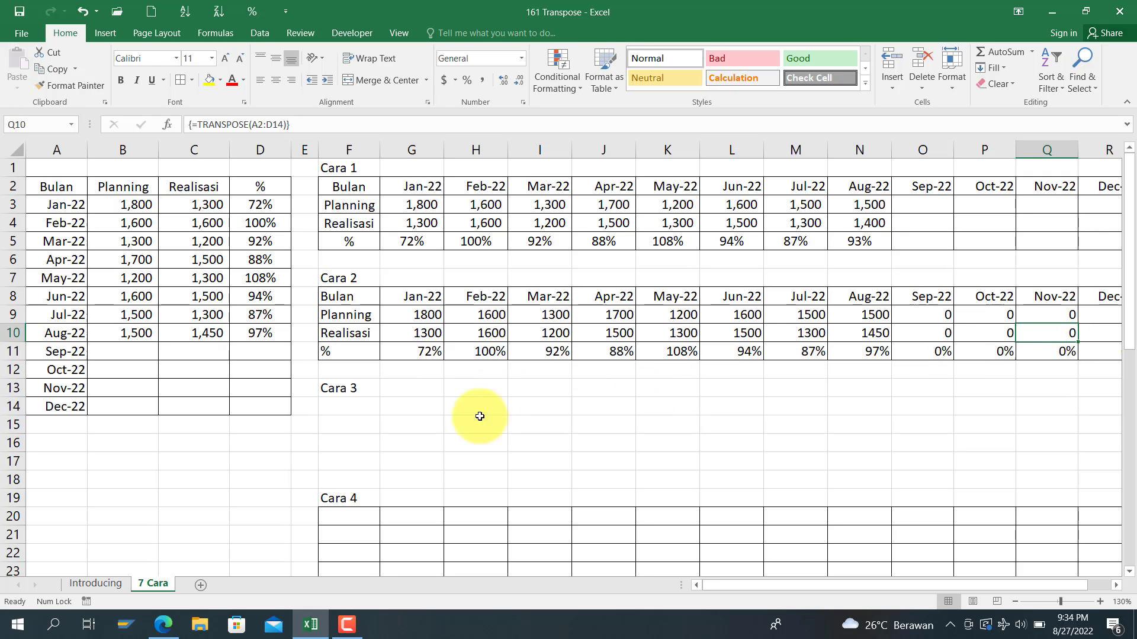
Step: Set the Aug-22 Realisasi value in C10 to 1500 and check the matching Cara 2 cell N10
{"action": "left_click", "coordinate": [188, 337]}
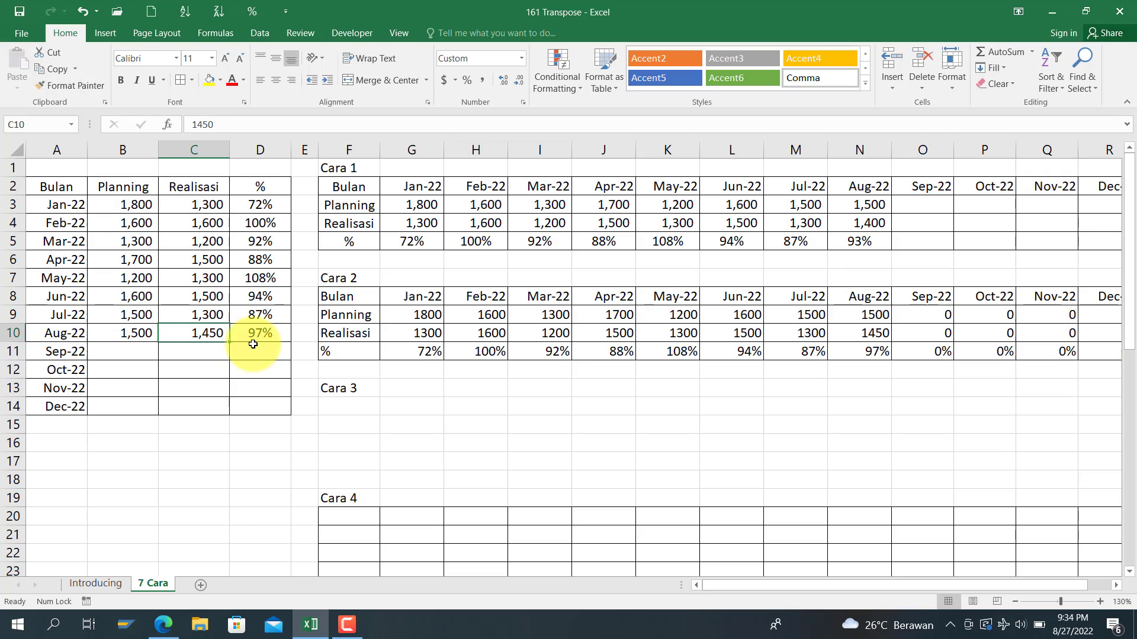
{"action": "type", "text": "15"}
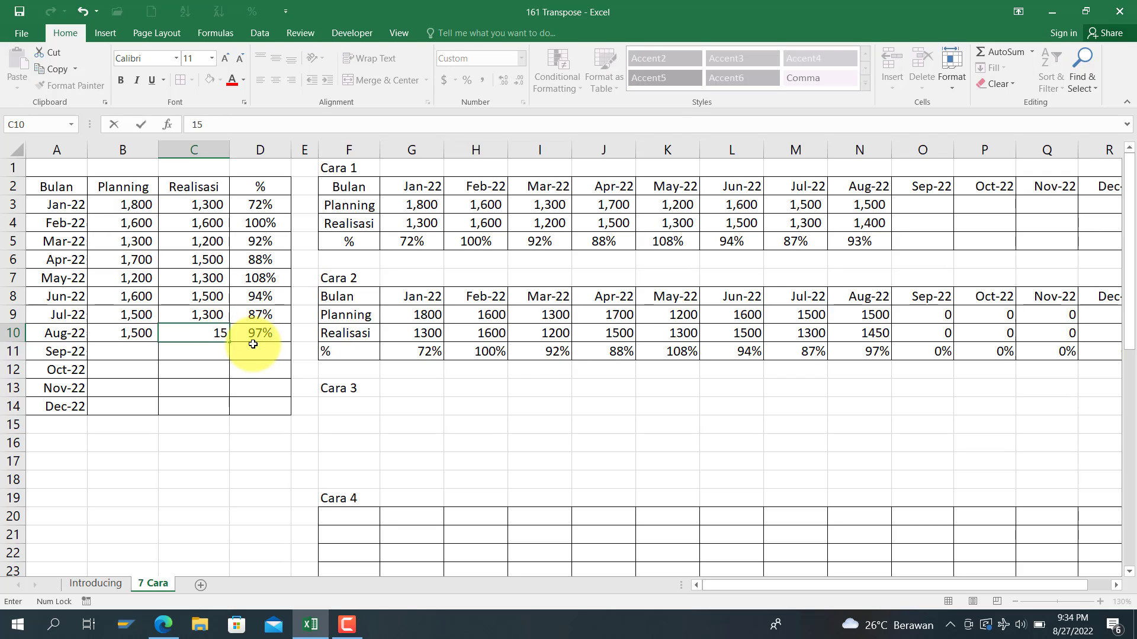
{"action": "key", "text": "Return"}
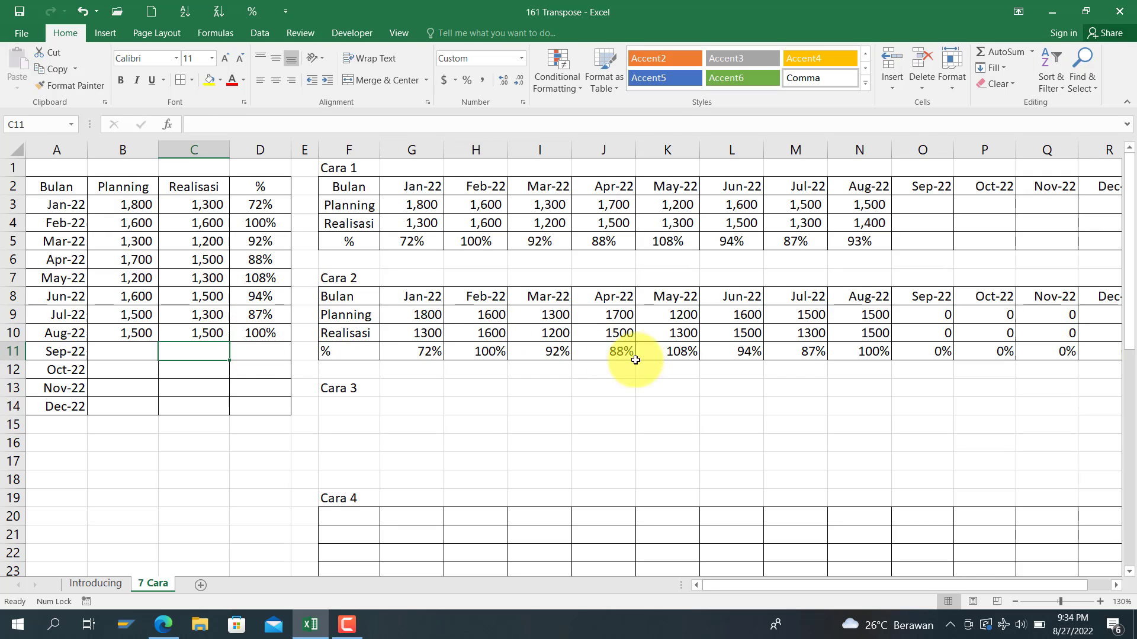
{"action": "left_click", "coordinate": [864, 324]}
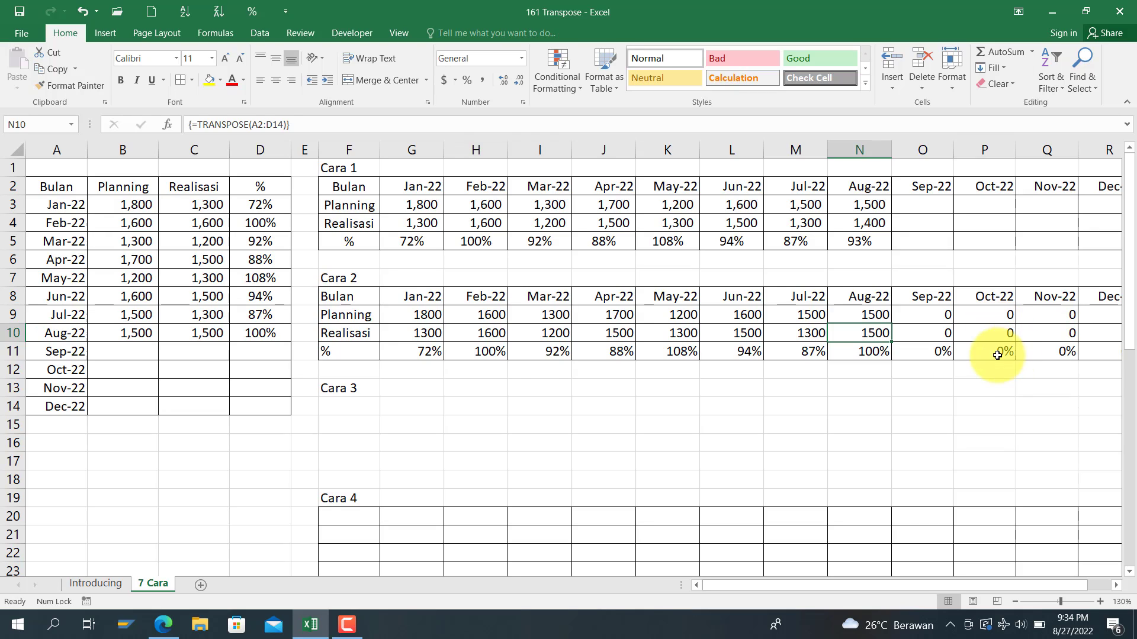
Step: Enter =A2 in A16 and fill the formula across to column D and down past row 28
{"action": "left_click", "coordinate": [330, 411]}
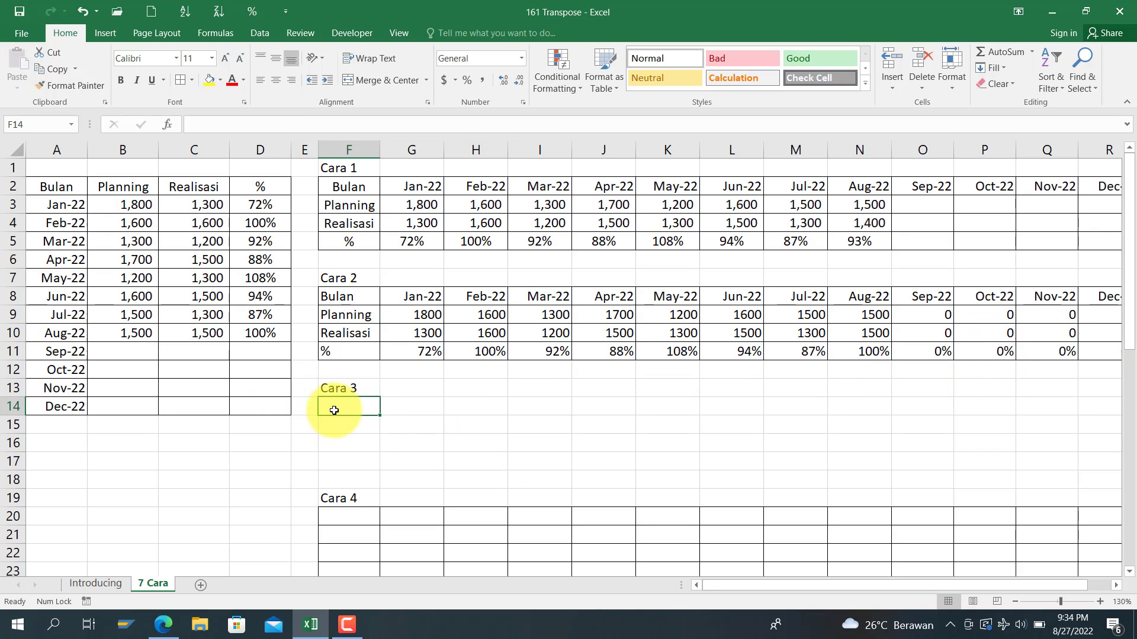
{"action": "left_click", "coordinate": [51, 449]}
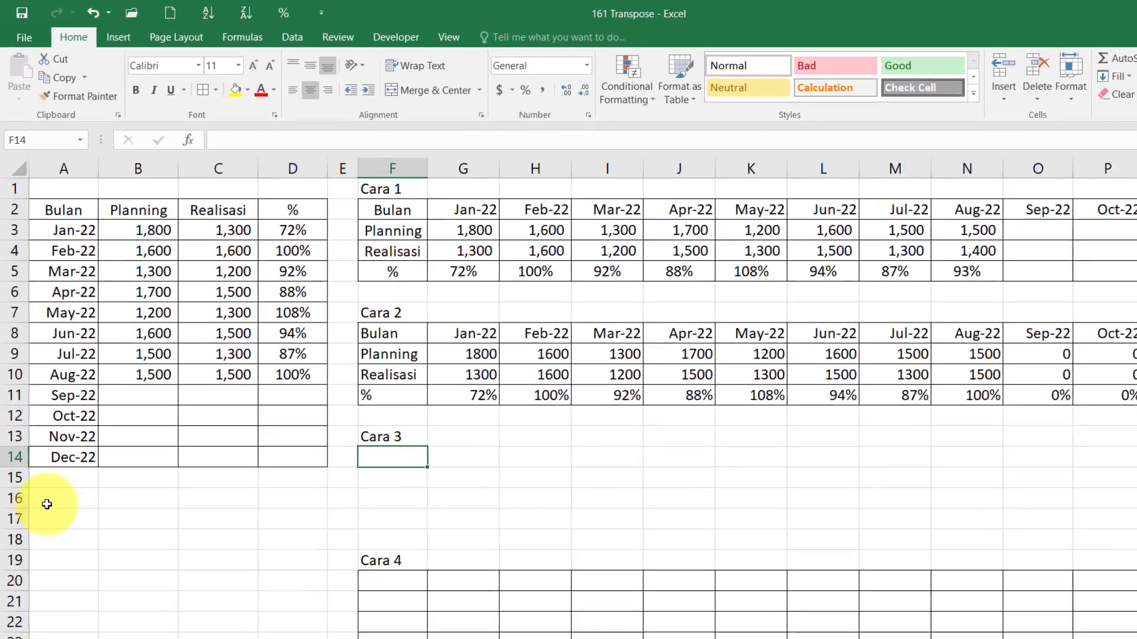
{"action": "type", "text": "="}
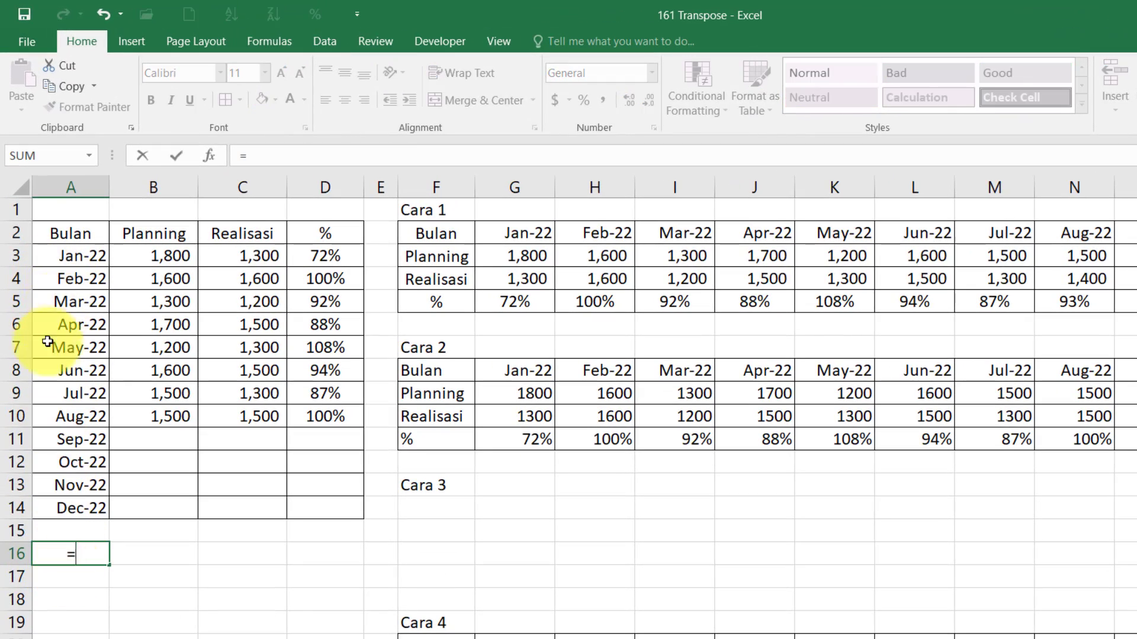
{"action": "left_click", "coordinate": [65, 232]}
{"action": "key", "text": "Return"}
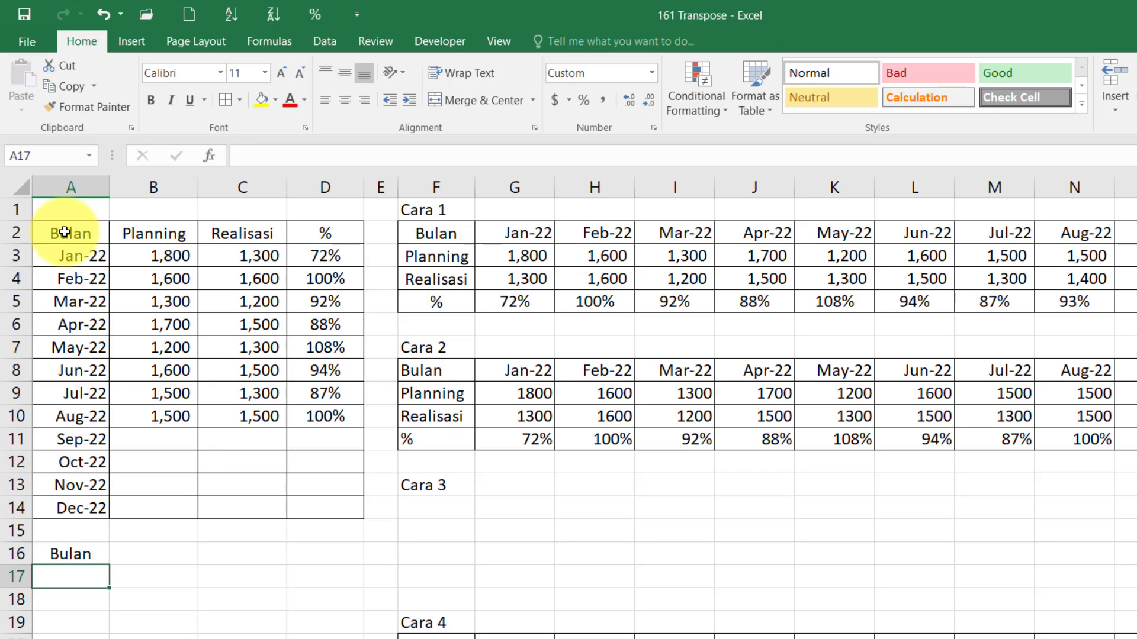
{"action": "left_click", "coordinate": [100, 559]}
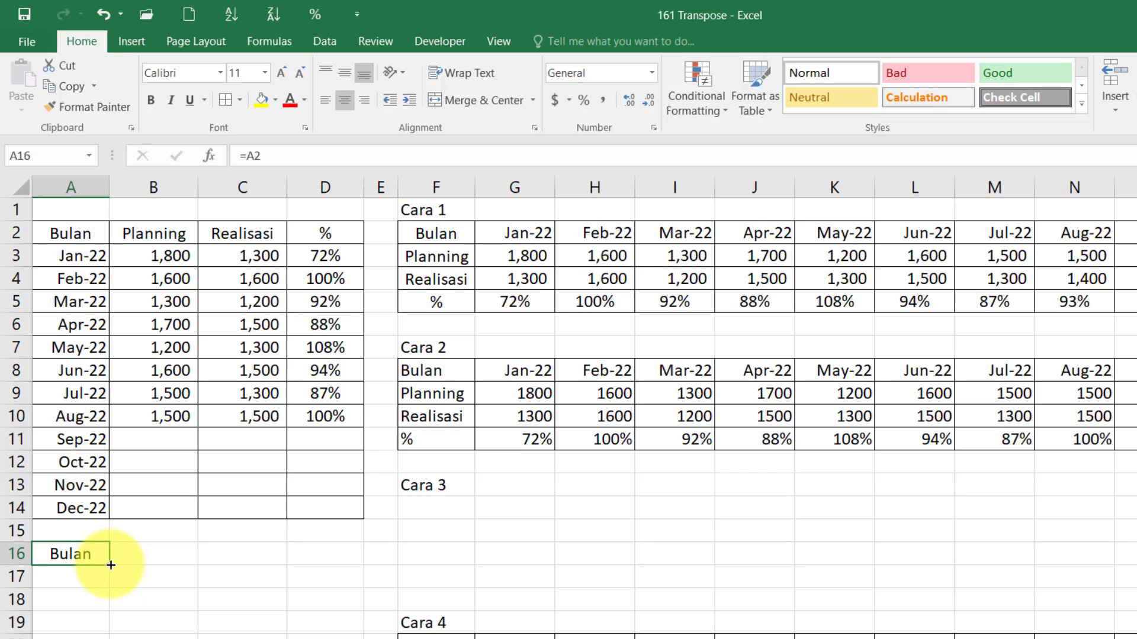
{"action": "left_click_drag", "start_coordinate": [109, 564], "coordinate": [300, 623]}
Step: Clear the surplus filled formulas in columns A to D from row 29 downward
{"action": "left_click", "coordinate": [63, 557]}
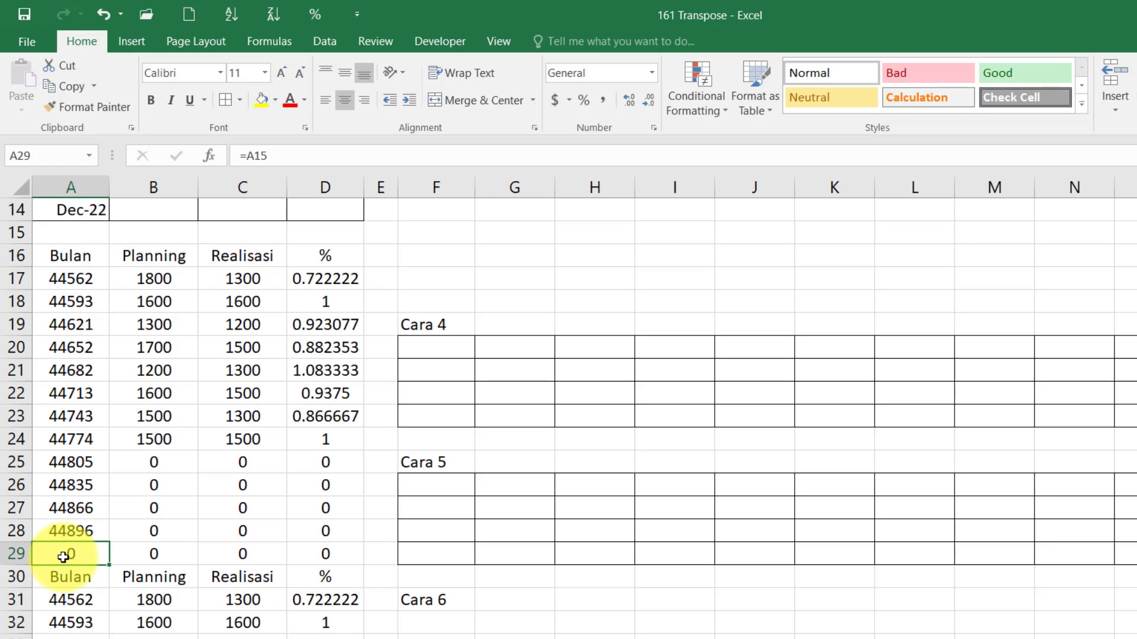
{"action": "left_click_drag", "start_coordinate": [64, 557], "coordinate": [329, 636]}
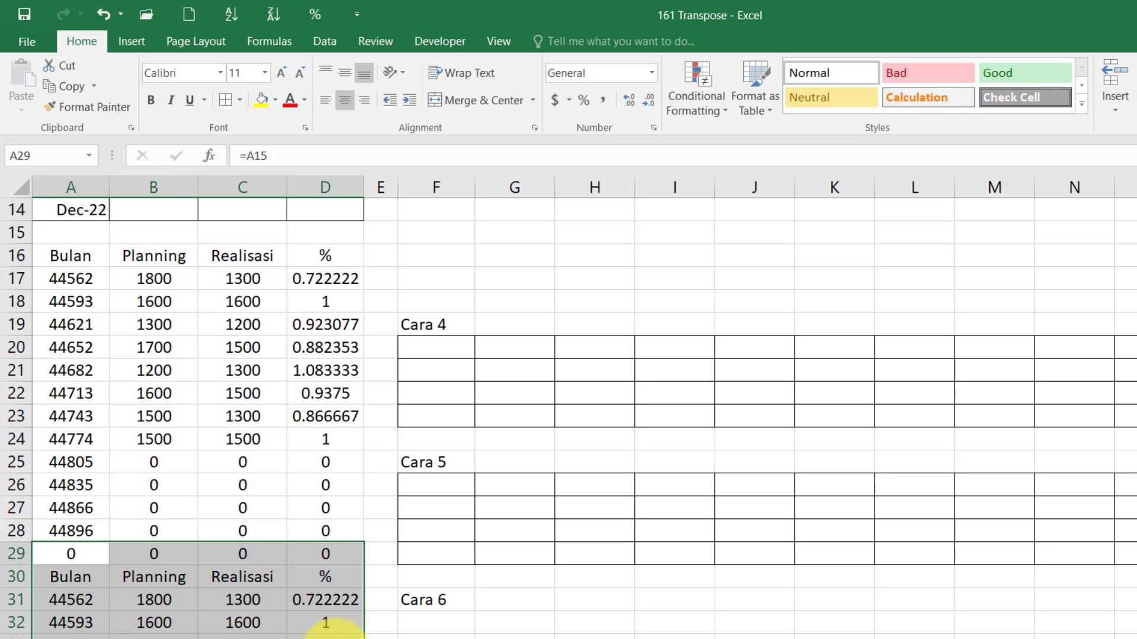
{"action": "key", "text": "Delete"}
Step: Format the Bulan cells A17:A28 of the linked table with the custom number format mmm-yy
{"action": "scroll", "coordinate": [317, 622], "scroll_direction": "up", "scroll_amount": 3}
{"action": "scroll", "coordinate": [118, 457], "scroll_direction": "down", "scroll_amount": 2}
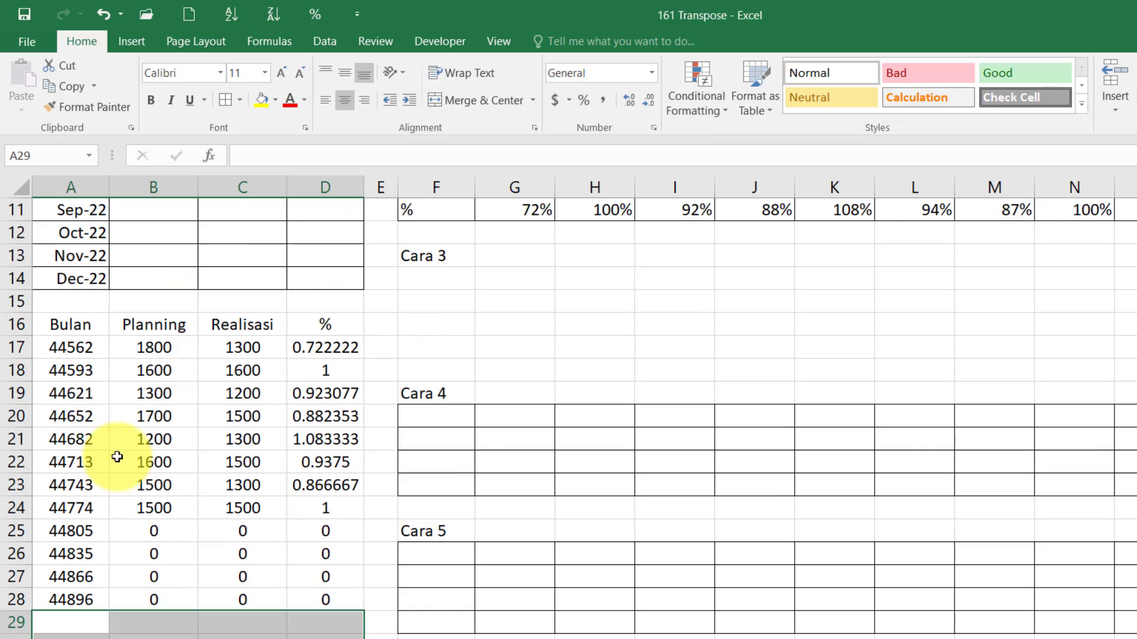
{"action": "left_click_drag", "start_coordinate": [65, 349], "coordinate": [59, 598]}
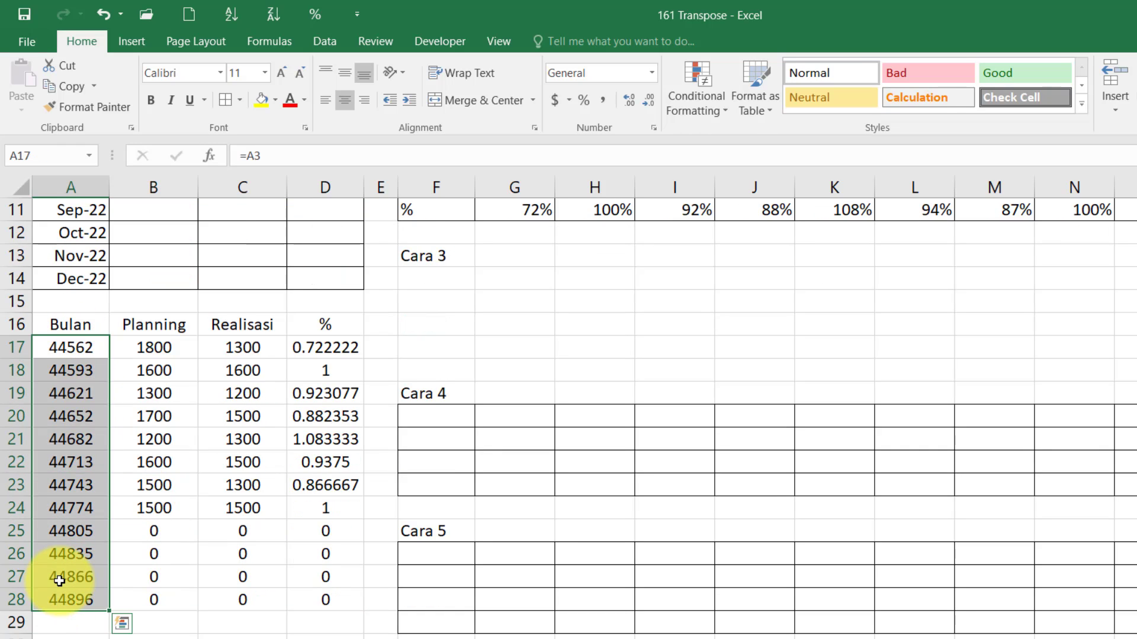
{"action": "right_click", "coordinate": [59, 581]}
{"action": "left_click", "coordinate": [88, 509]}
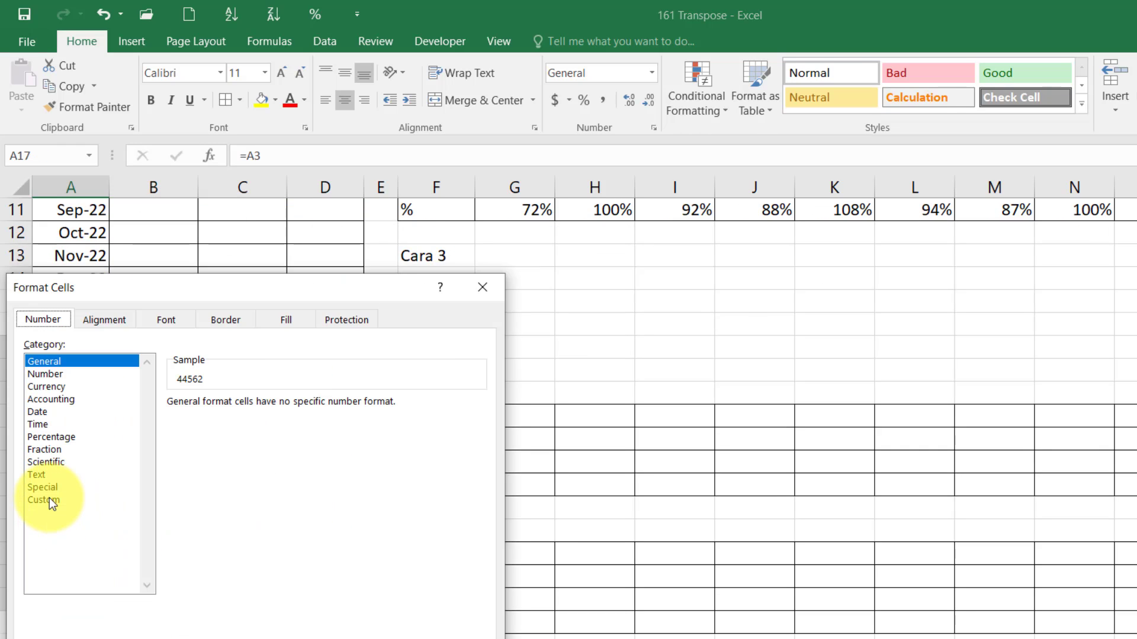
{"action": "left_click", "coordinate": [49, 498]}
{"action": "left_click_drag", "start_coordinate": [207, 420], "coordinate": [156, 424]}
{"action": "type", "text": "mm"}
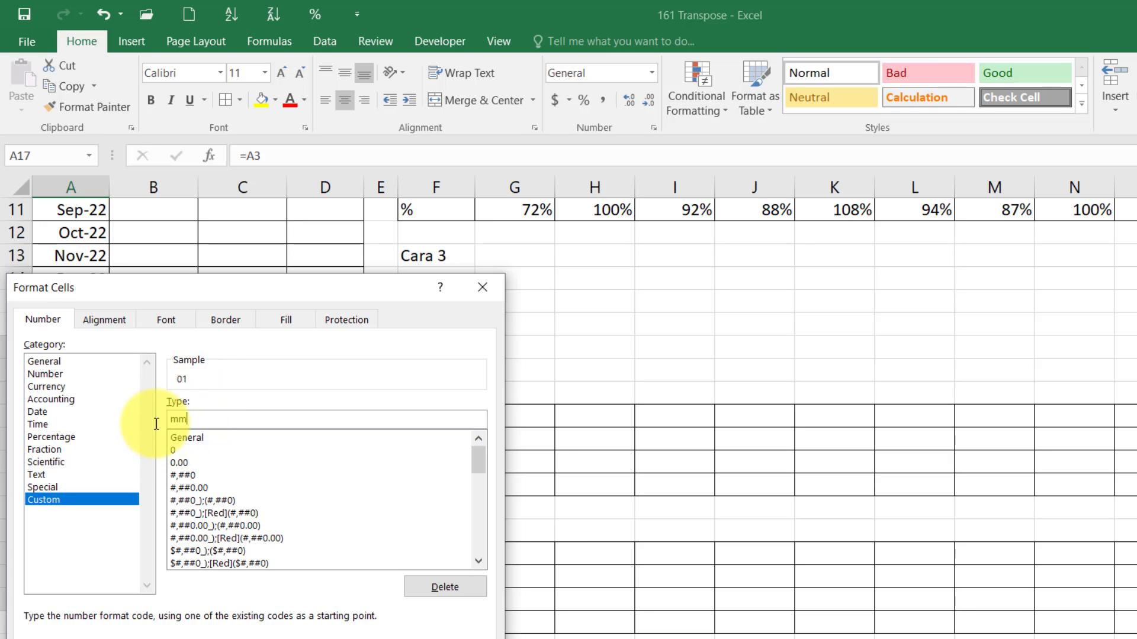
{"action": "type", "text": "m-yy"}
{"action": "left_click", "coordinate": [417, 638]}
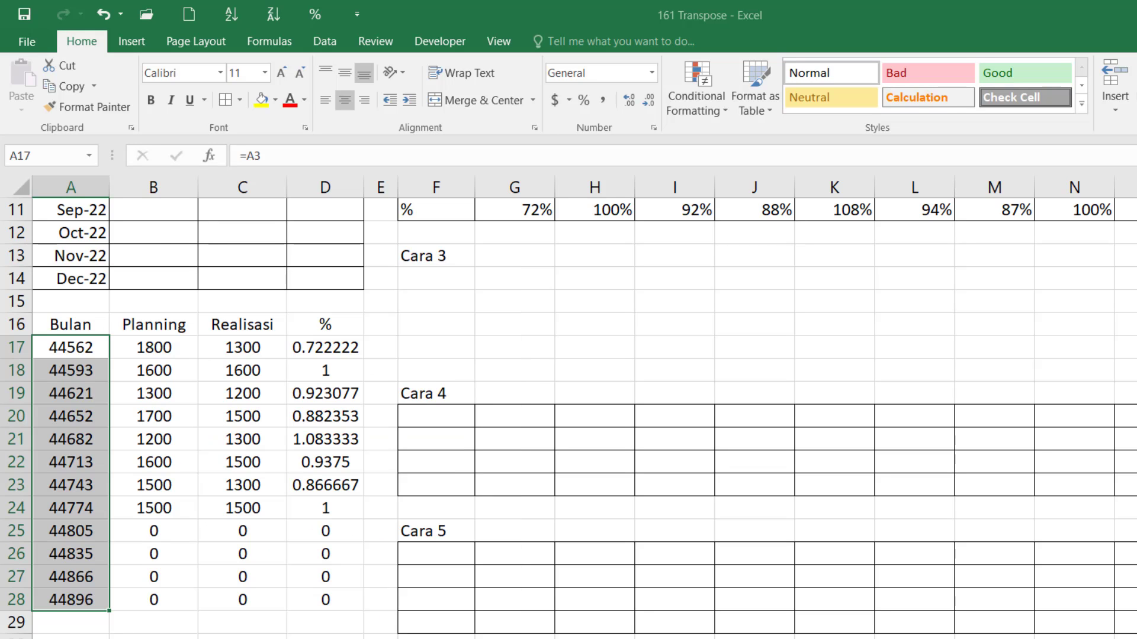
Step: Format the linked table's Planning and Realisasi values from B17 down with comma style and no decimals
{"action": "scroll", "coordinate": [320, 533], "scroll_direction": "up", "scroll_amount": 2}
{"action": "left_click_drag", "start_coordinate": [154, 492], "coordinate": [243, 633]}
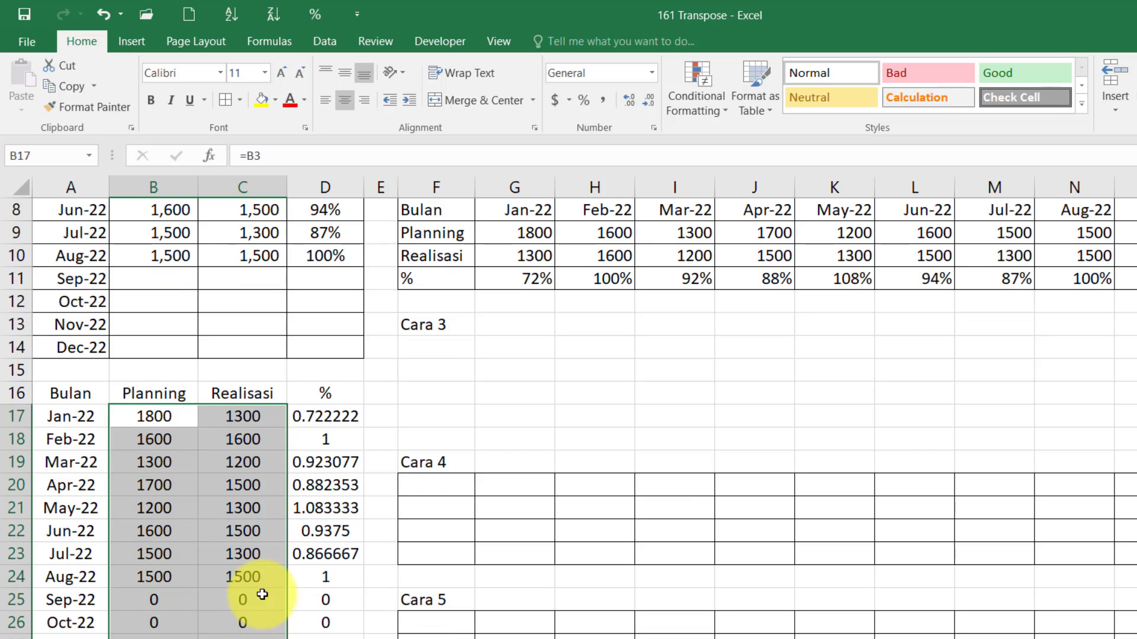
{"action": "left_click", "coordinate": [602, 101]}
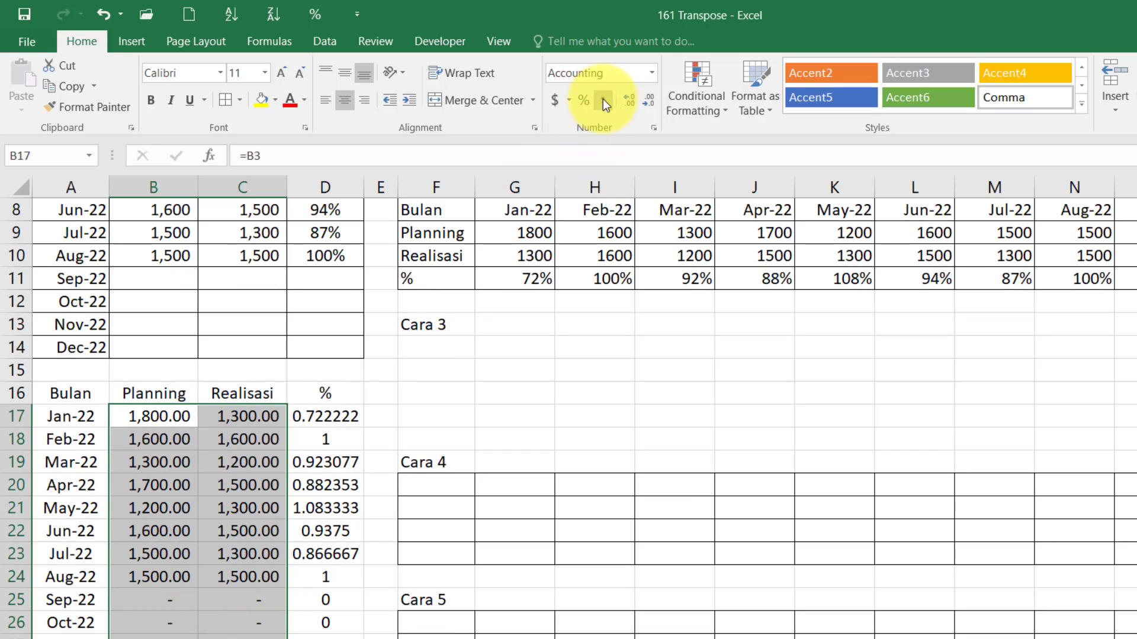
{"action": "left_click", "coordinate": [636, 104]}
{"action": "left_click", "coordinate": [635, 105]}
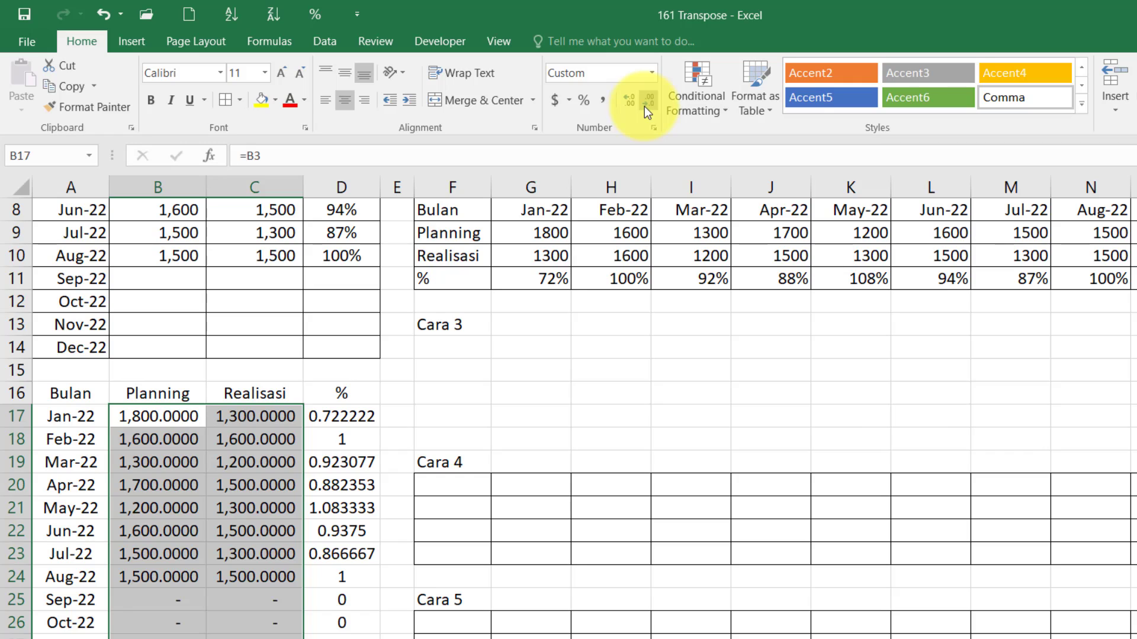
{"action": "left_click", "coordinate": [648, 101]}
{"action": "left_click", "coordinate": [648, 100]}
{"action": "left_click", "coordinate": [648, 101]}
{"action": "left_click", "coordinate": [648, 101]}
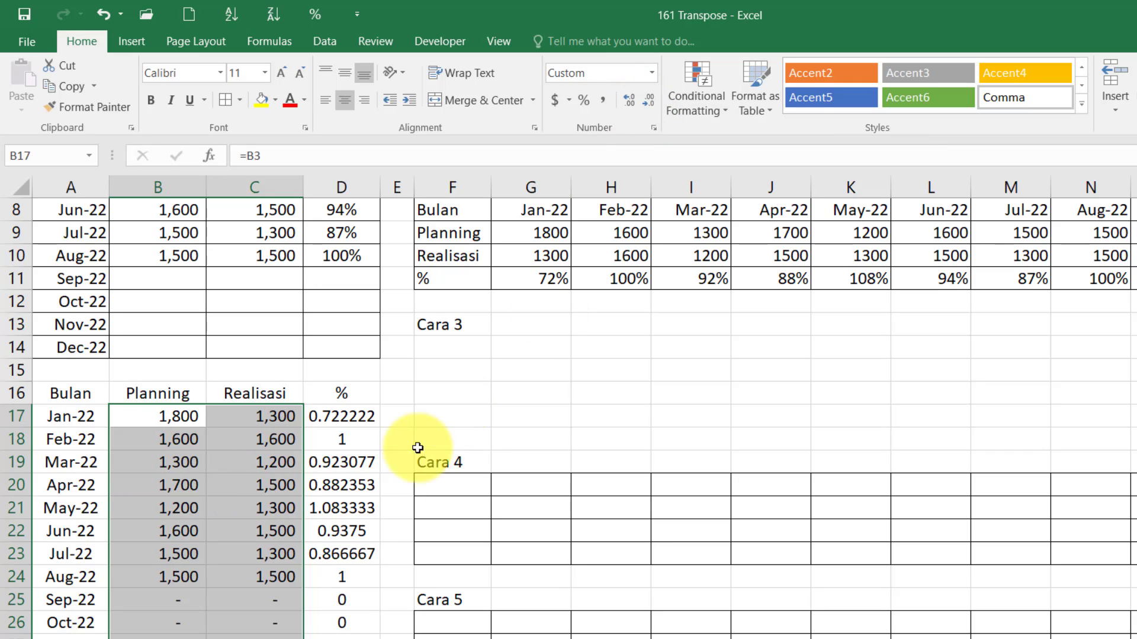
Step: Apply percent style to the linked table's % column values from D17 down
{"action": "left_click_drag", "start_coordinate": [348, 417], "coordinate": [355, 636]}
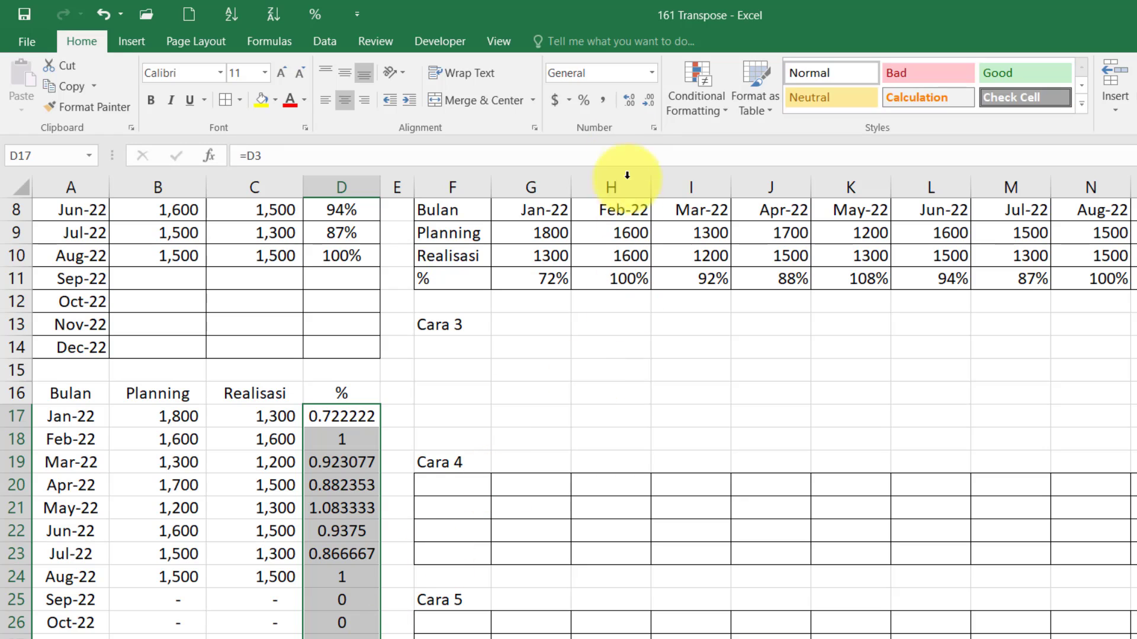
{"action": "left_click", "coordinate": [588, 101]}
{"action": "scroll", "coordinate": [518, 499], "scroll_direction": "up", "scroll_amount": 2}
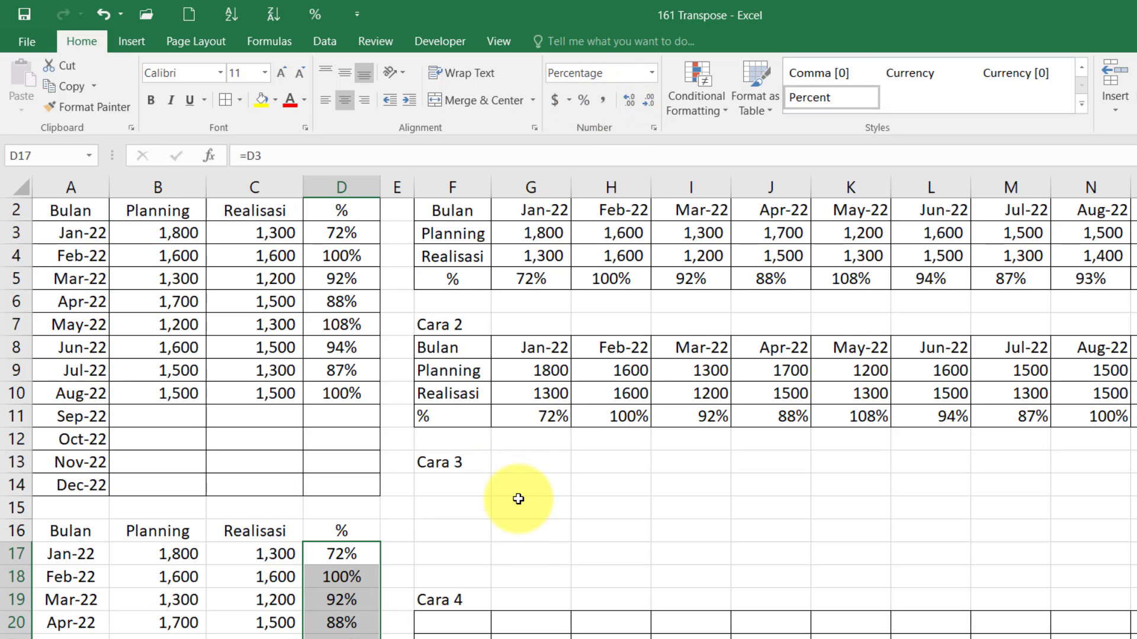
Step: Replace every = with # in the linked table A16:D28 to turn its formulas into text
{"action": "left_click", "coordinate": [64, 532]}
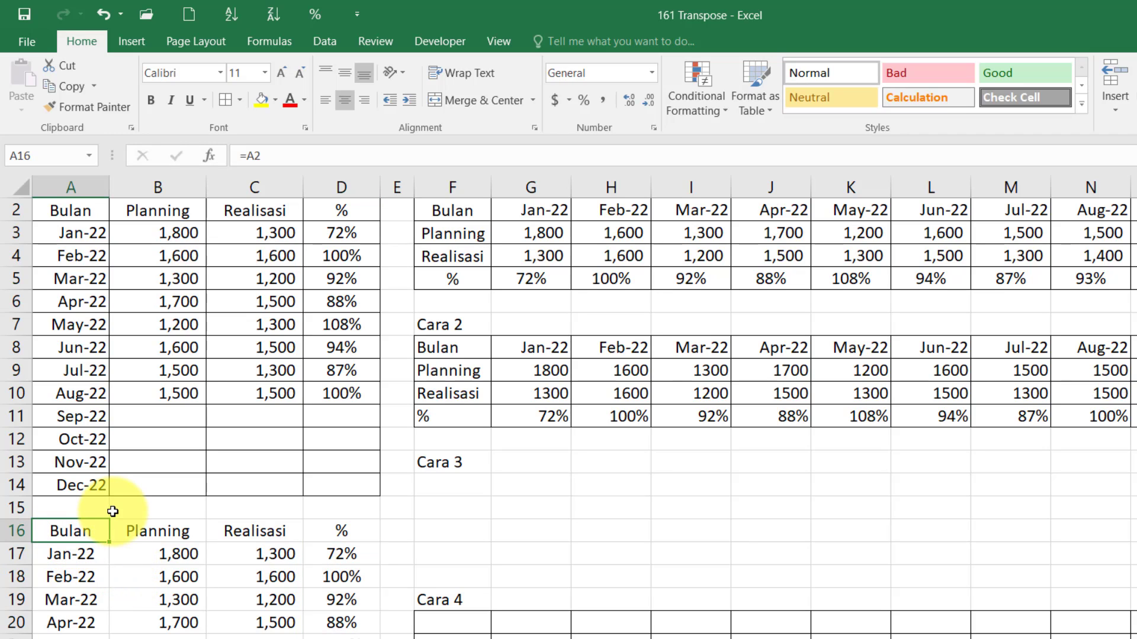
{"action": "key", "text": "ctrl+shift+Right"}
{"action": "key", "text": "ctrl+shift+Down"}
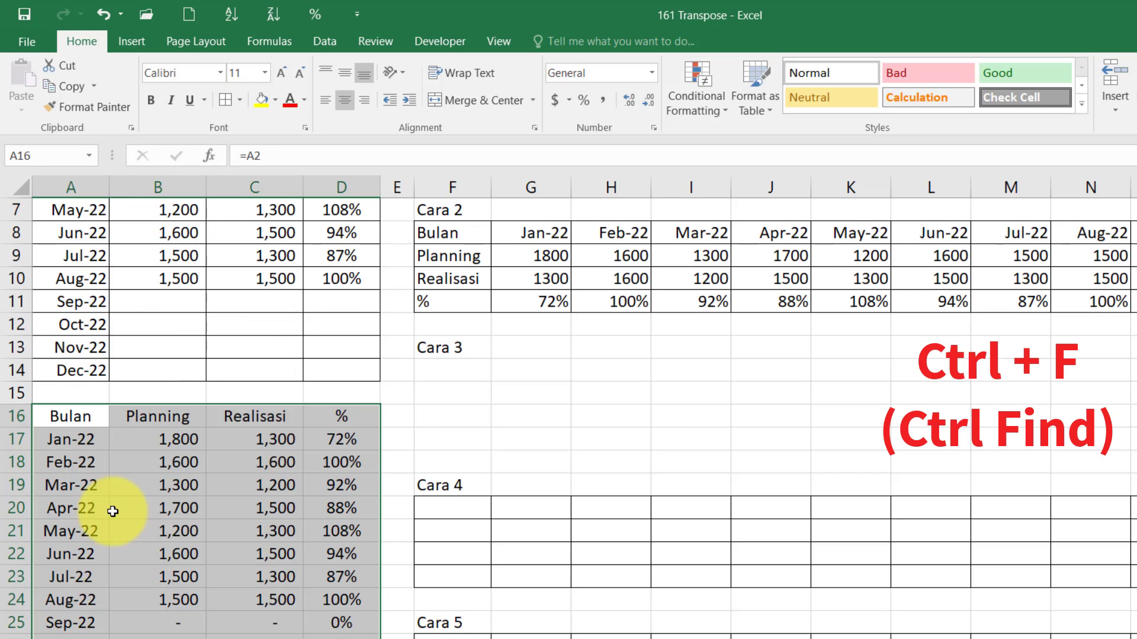
{"action": "key", "text": "ctrl+f"}
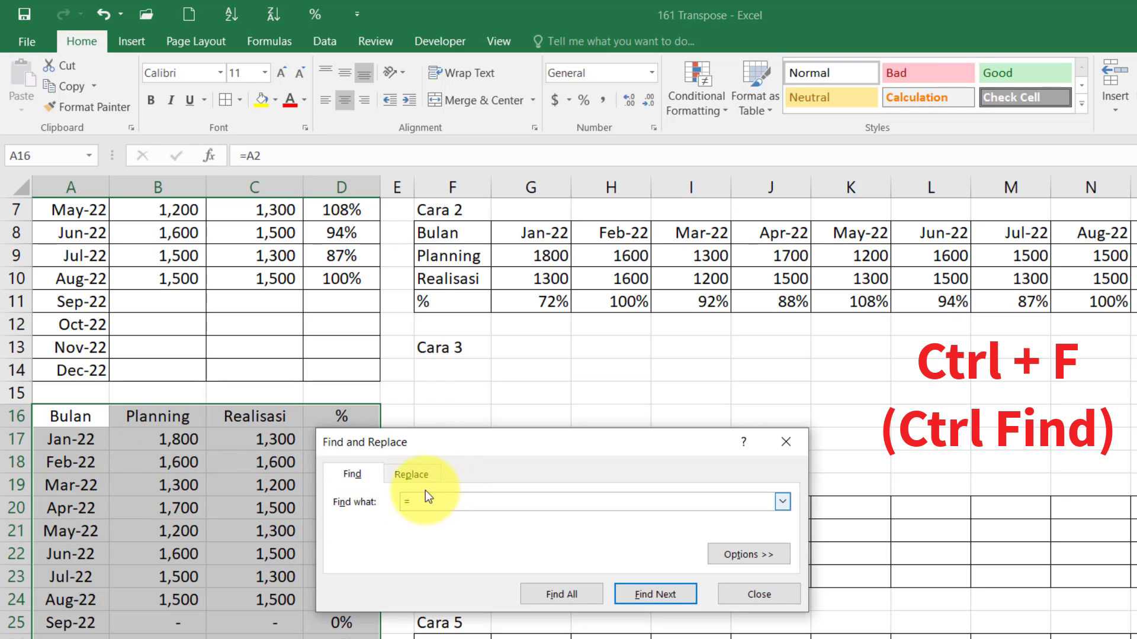
{"action": "left_click", "coordinate": [396, 470]}
{"action": "type", "text": "#"}
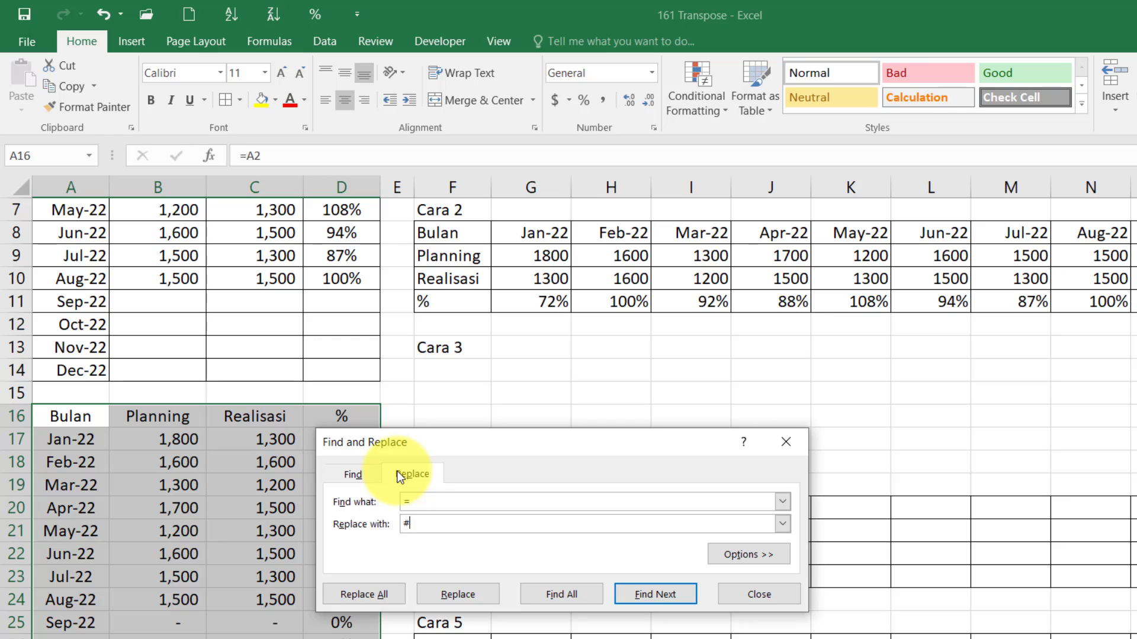
{"action": "left_click", "coordinate": [371, 591]}
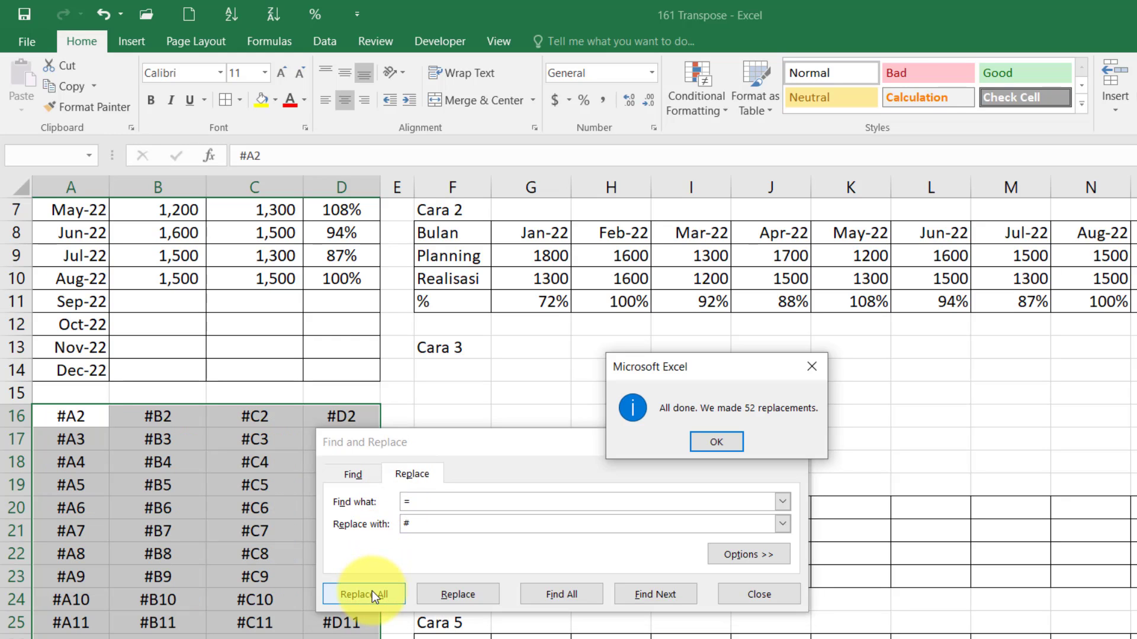
{"action": "key", "text": "Return"}
{"action": "key", "text": "Escape"}
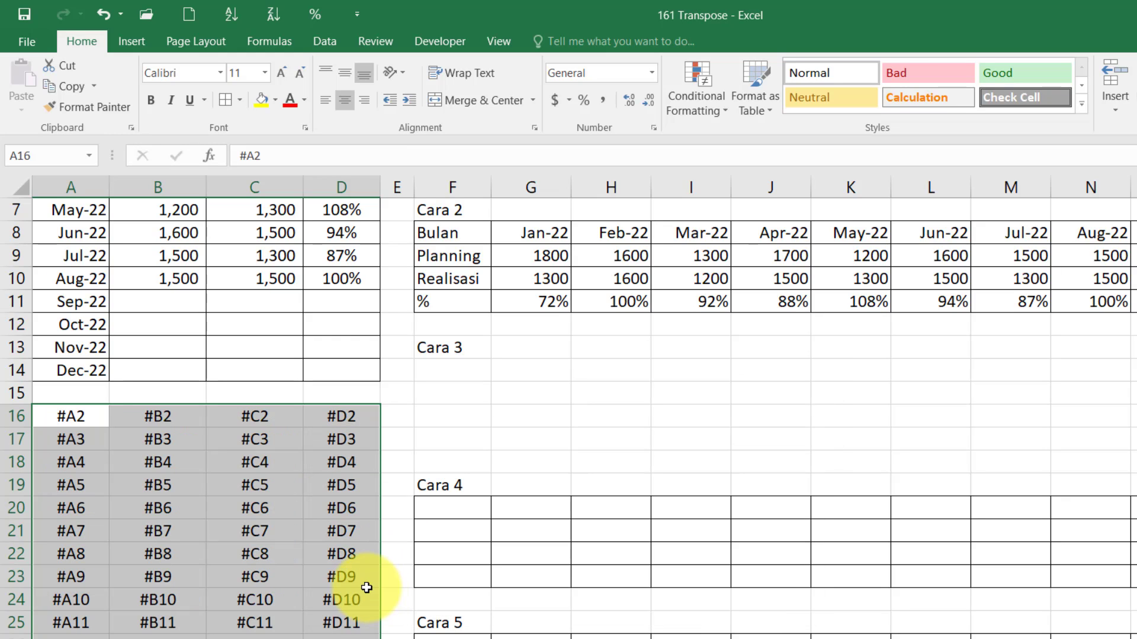
Step: Copy the text references in A16:D28 and paste them transposed under Cara 3 starting at F14
{"action": "key", "text": "ctrl+c"}
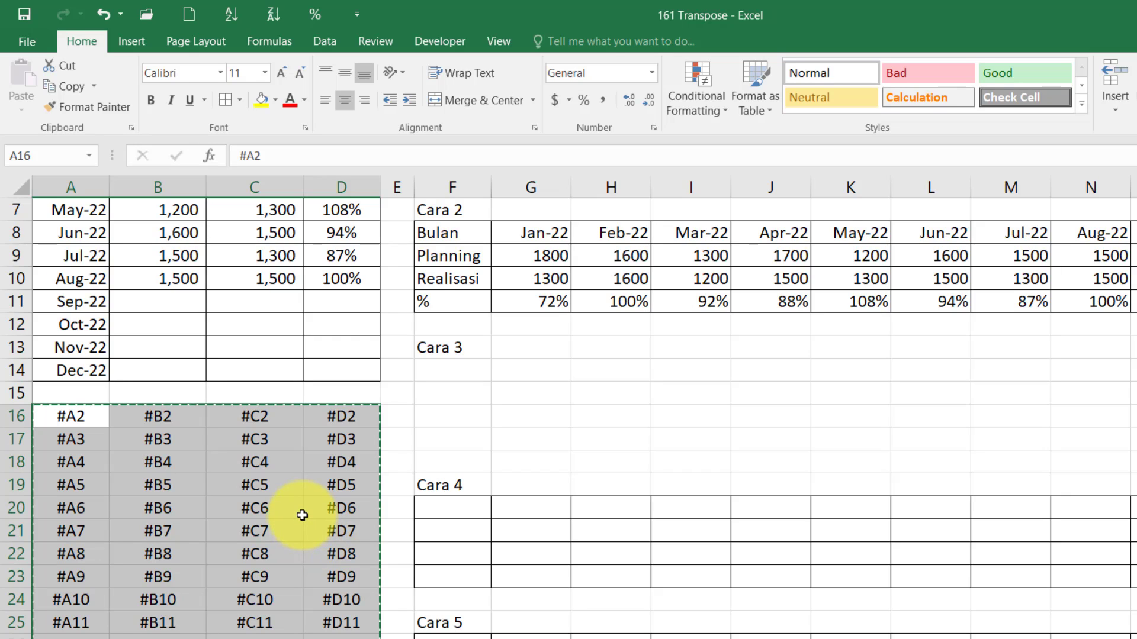
{"action": "left_click", "coordinate": [443, 364]}
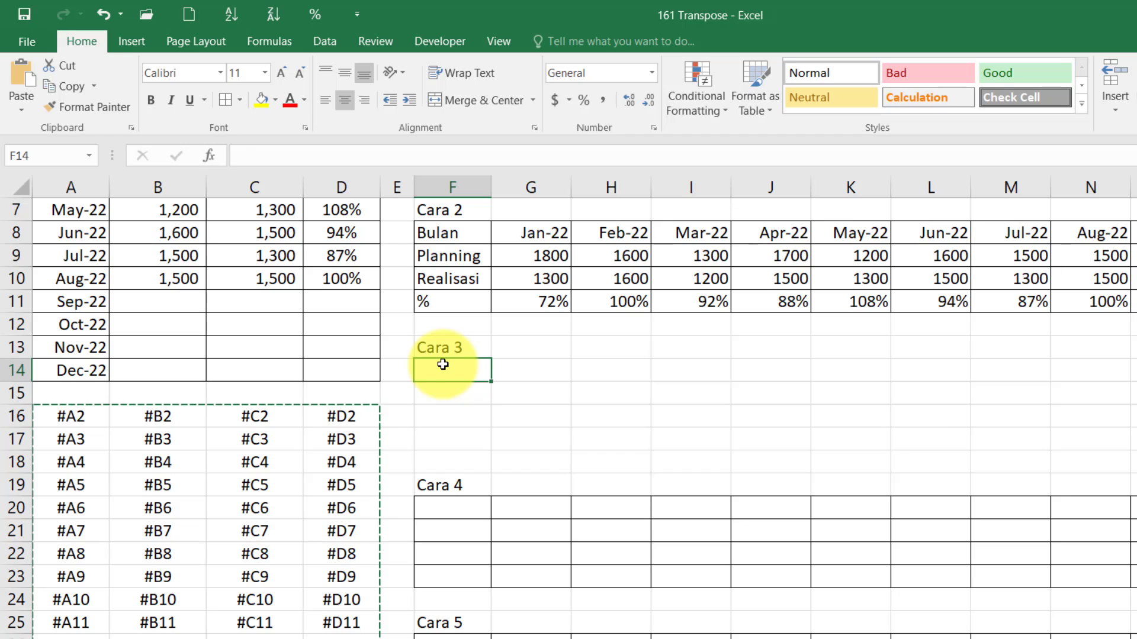
{"action": "left_click", "coordinate": [20, 106]}
{"action": "left_click", "coordinate": [72, 181]}
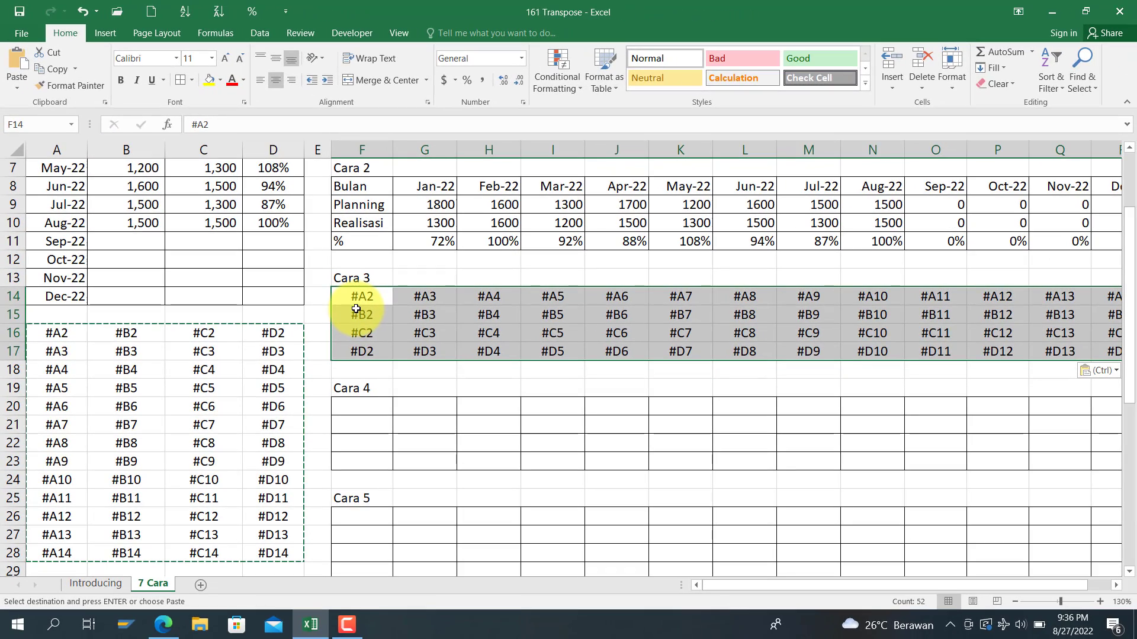
Step: Replace every # with = in the Cara 3 range F14:R17 to turn the text references into formulas
{"action": "key", "text": "ctrl+f"}
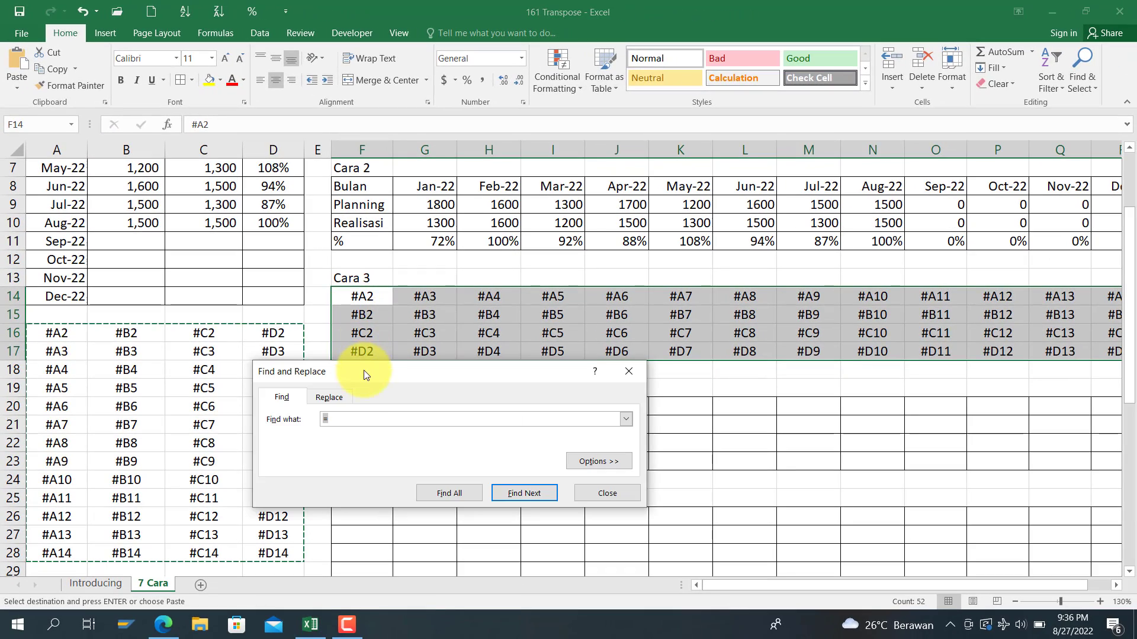
{"action": "left_click", "coordinate": [329, 397]}
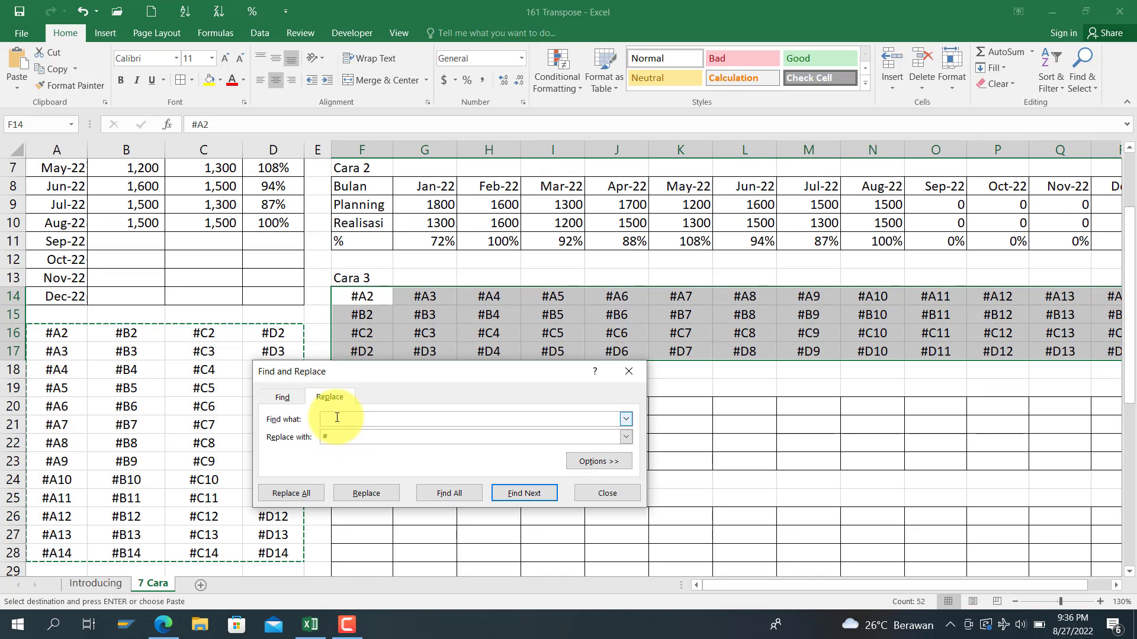
{"action": "type", "text": "#"}
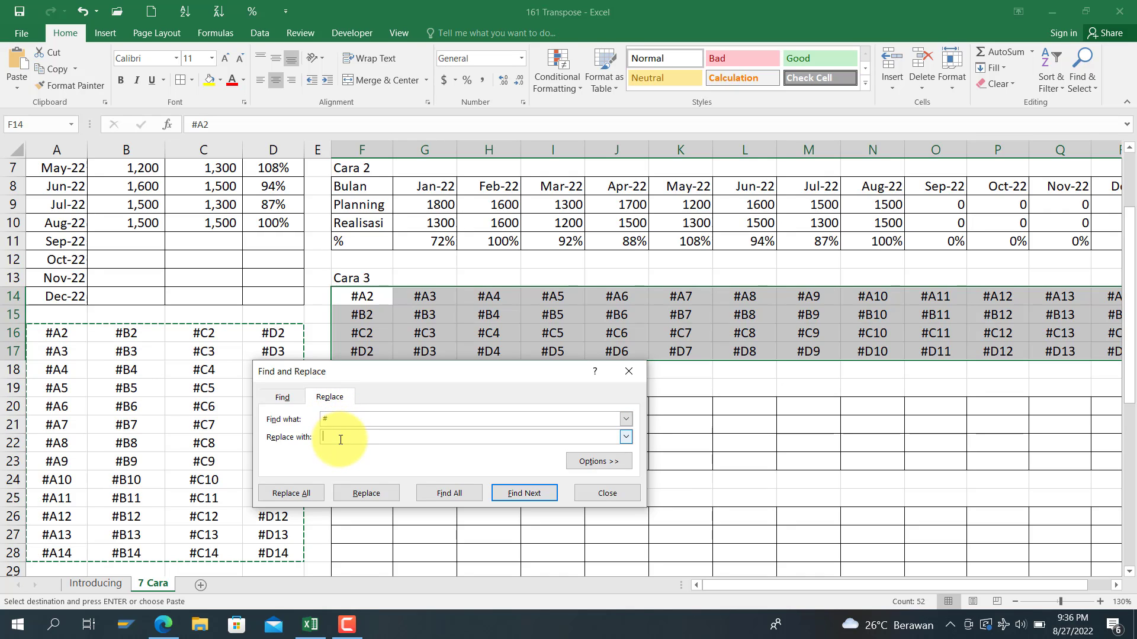
{"action": "type", "text": "="}
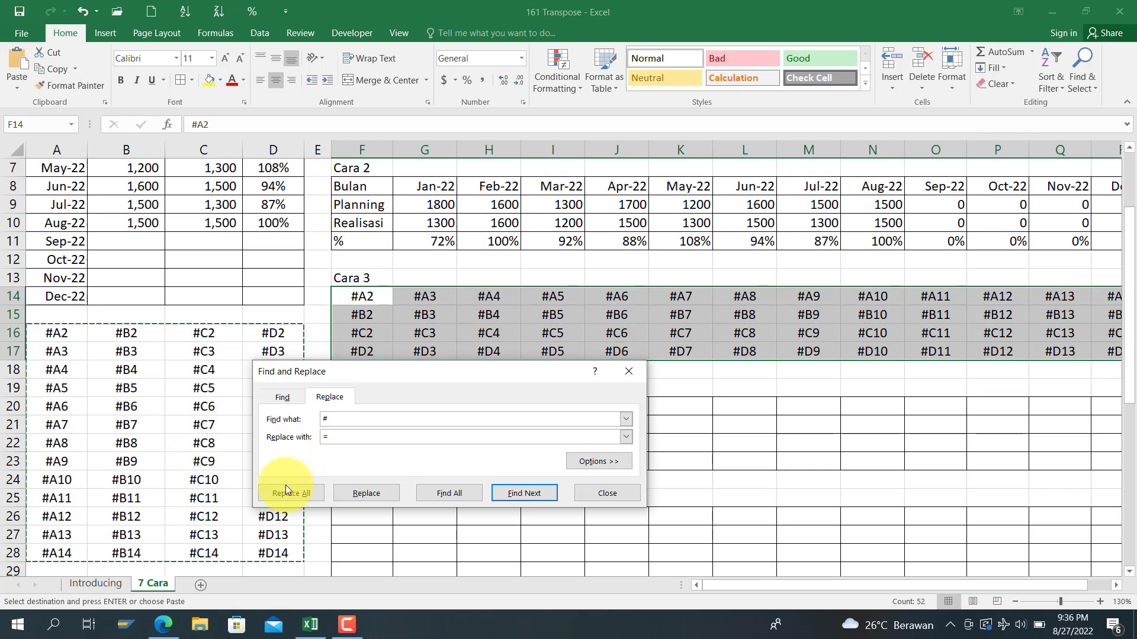
{"action": "left_click", "coordinate": [290, 493]}
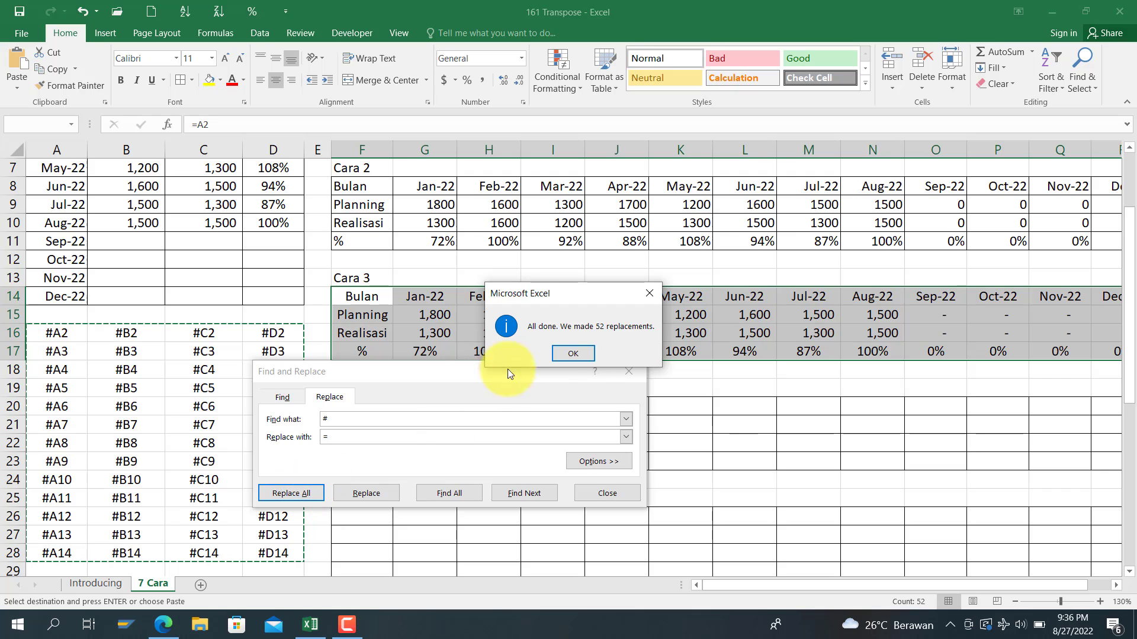
{"action": "left_click", "coordinate": [570, 354]}
{"action": "left_click", "coordinate": [620, 496]}
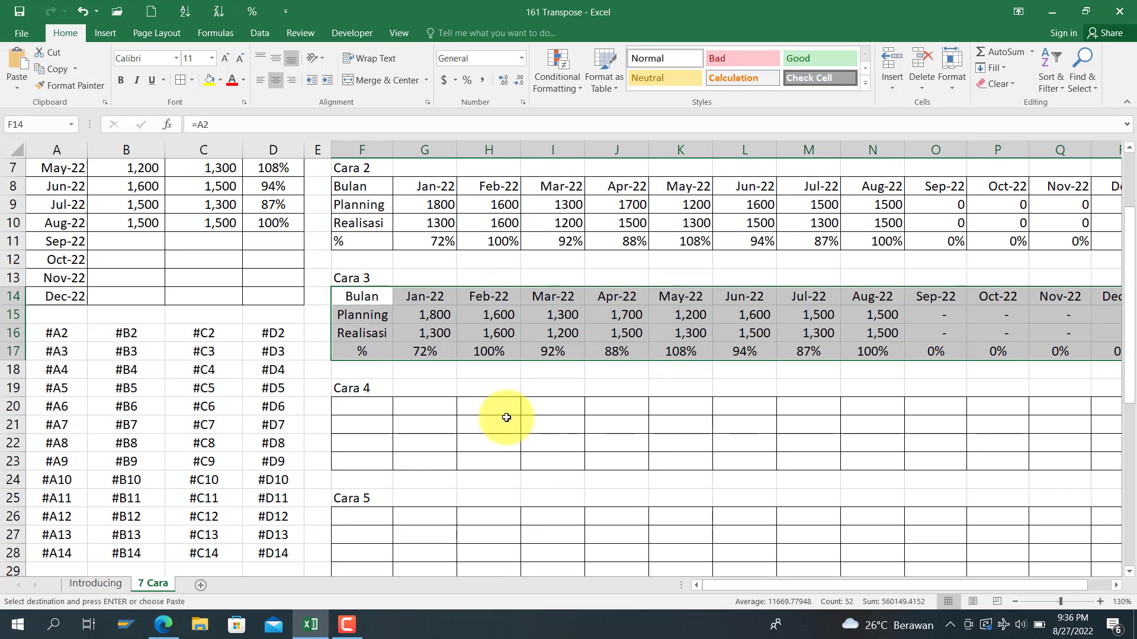
{"action": "left_click", "coordinate": [372, 316]}
Step: Clear the helper text references from A16:D28
{"action": "left_click", "coordinate": [59, 332]}
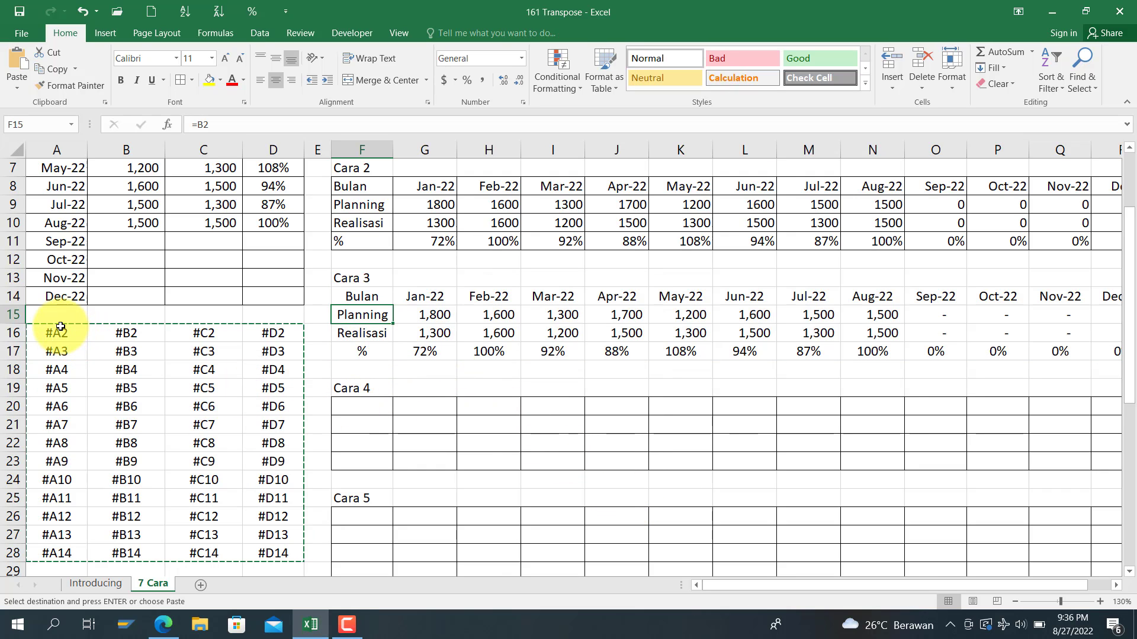
{"action": "left_click_drag", "start_coordinate": [108, 407], "coordinate": [288, 525]}
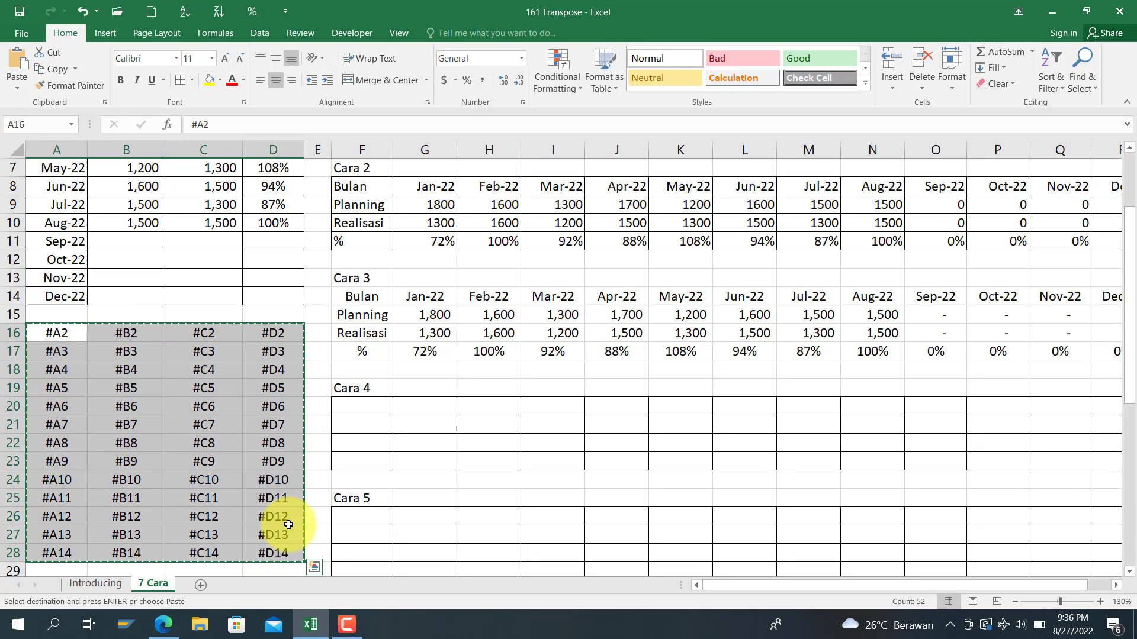
{"action": "key", "text": "Delete"}
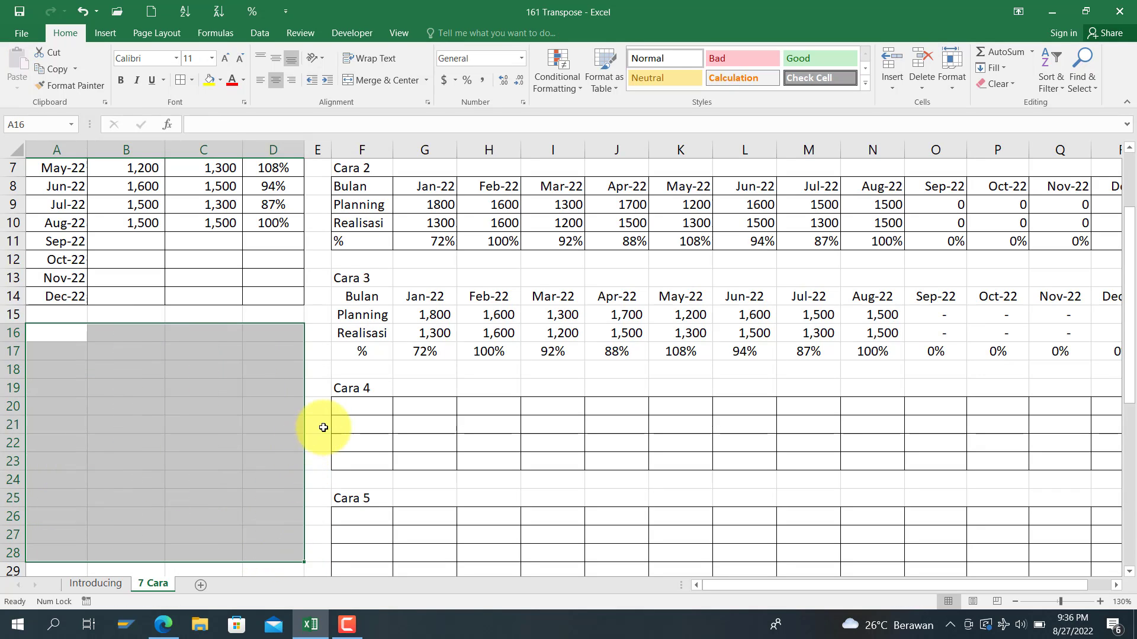
Step: Enter the text reference #A2 in F20 under Cara 4 and fill it across to R20
{"action": "left_click", "coordinate": [358, 407]}
{"action": "scroll", "coordinate": [358, 408], "scroll_direction": "up", "scroll_amount": 2}
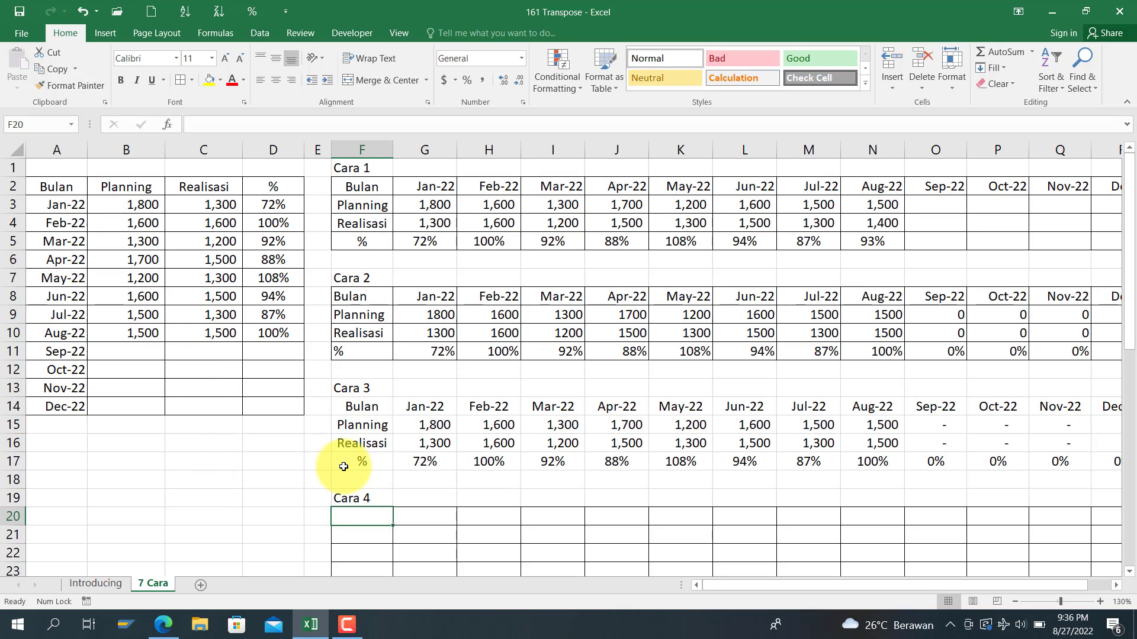
{"action": "type", "text": "#"}
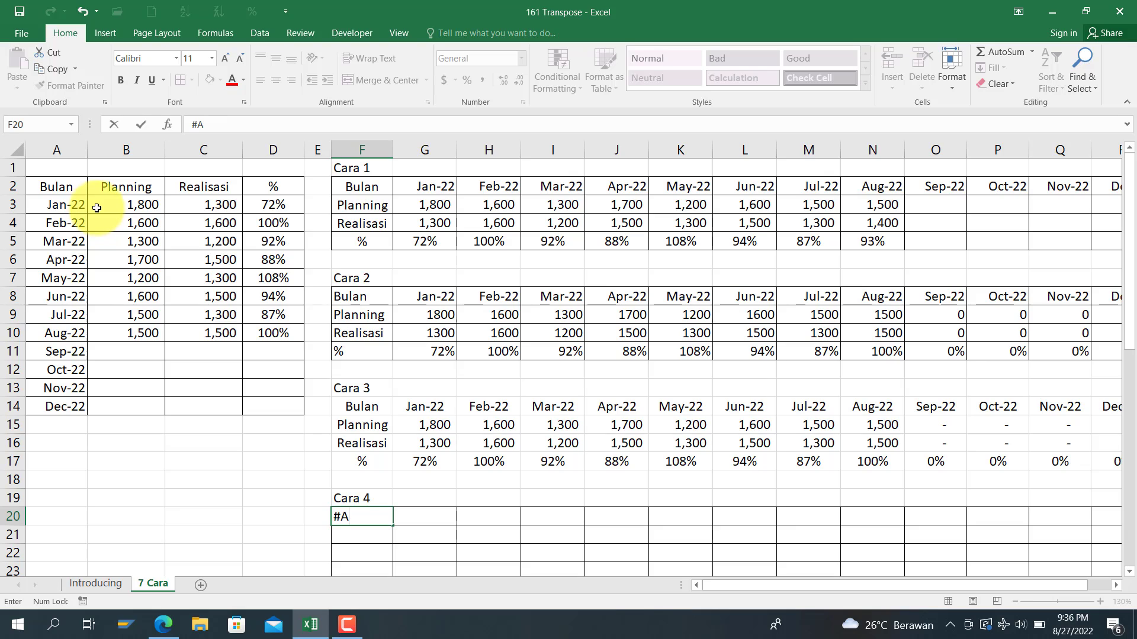
{"action": "type", "text": "A2"}
{"action": "key", "text": "Return"}
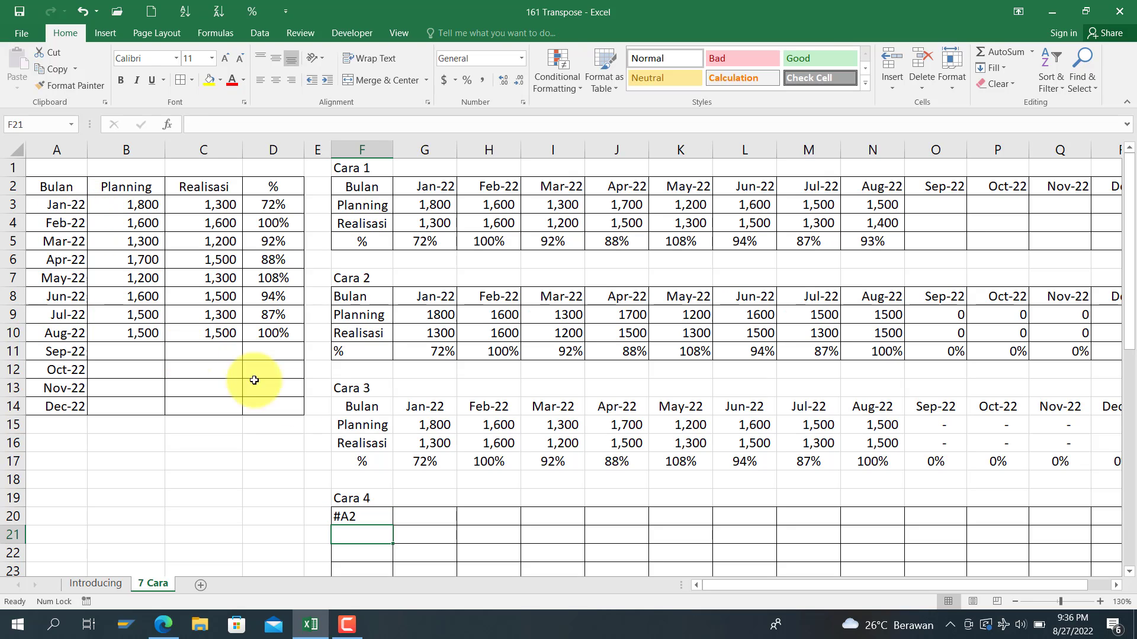
{"action": "left_click", "coordinate": [385, 518]}
{"action": "left_click_drag", "start_coordinate": [393, 522], "coordinate": [997, 556]}
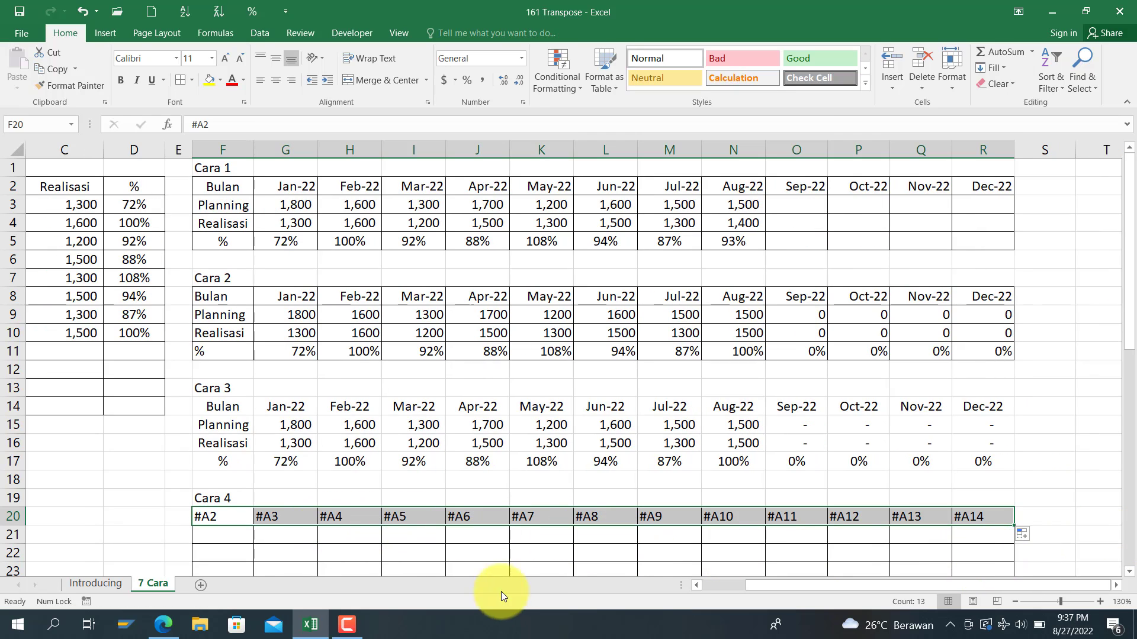
Step: Enter the text references #B2, #C2 and #D2 in F21, F22 and F23 under Cara 4
{"action": "left_click_drag", "start_coordinate": [793, 592], "coordinate": [662, 609]}
{"action": "left_click", "coordinate": [344, 541]}
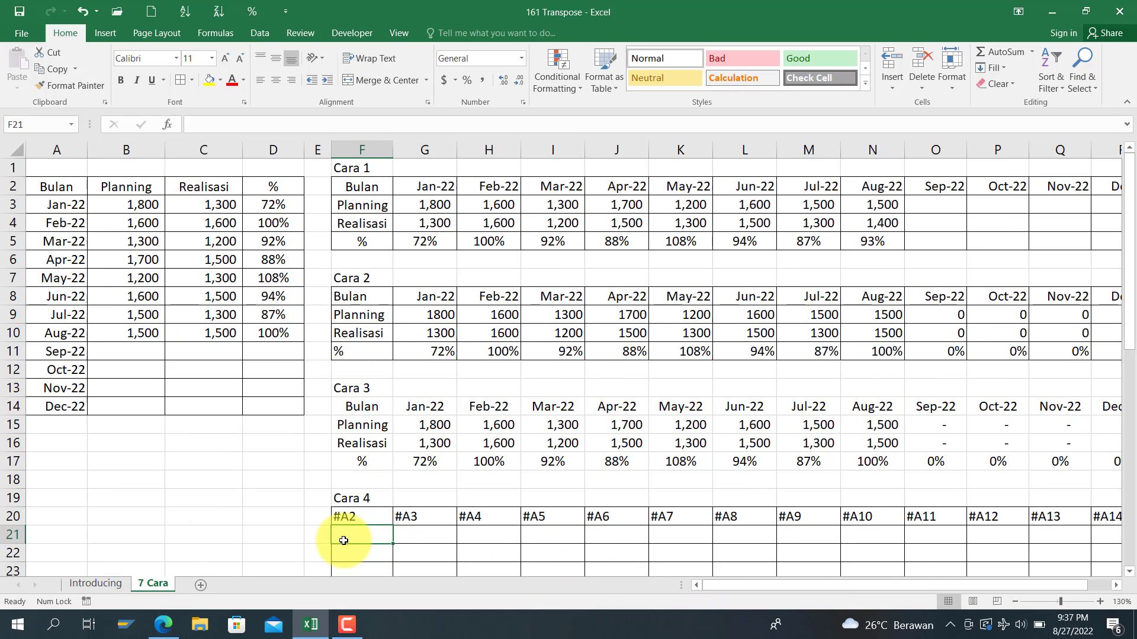
{"action": "type", "text": "#B2"}
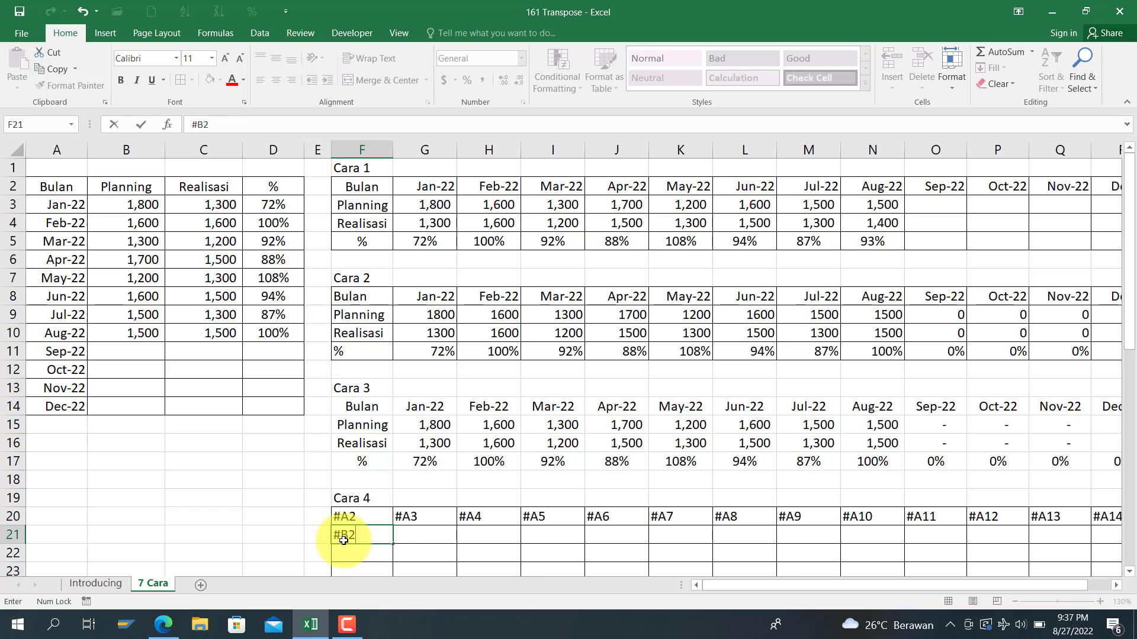
{"action": "key", "text": "Return"}
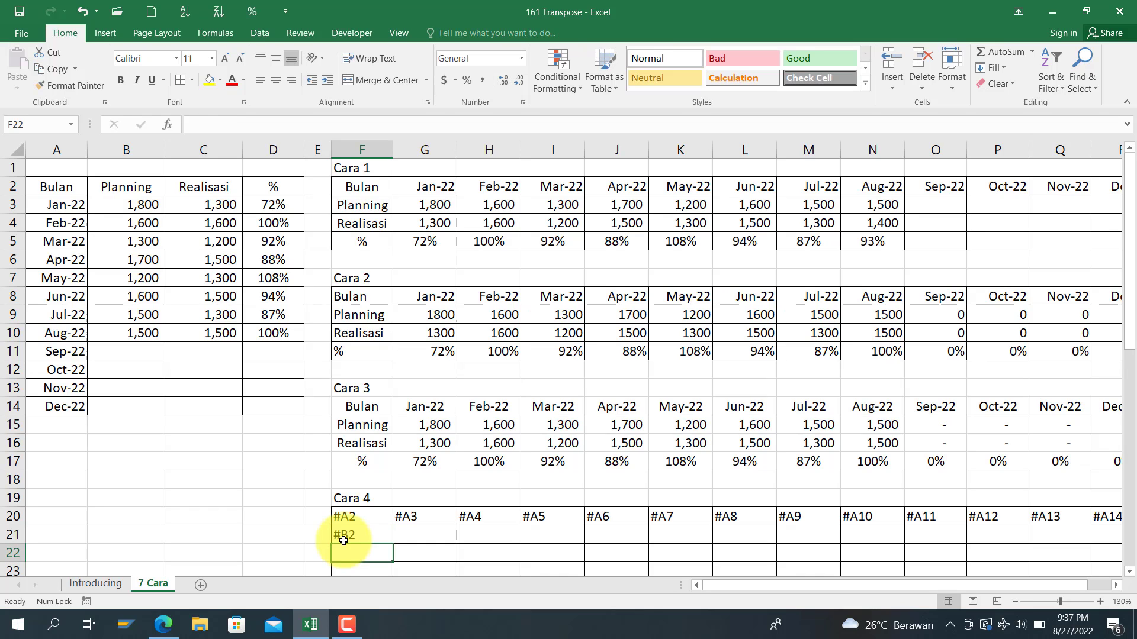
{"action": "type", "text": "#C2"}
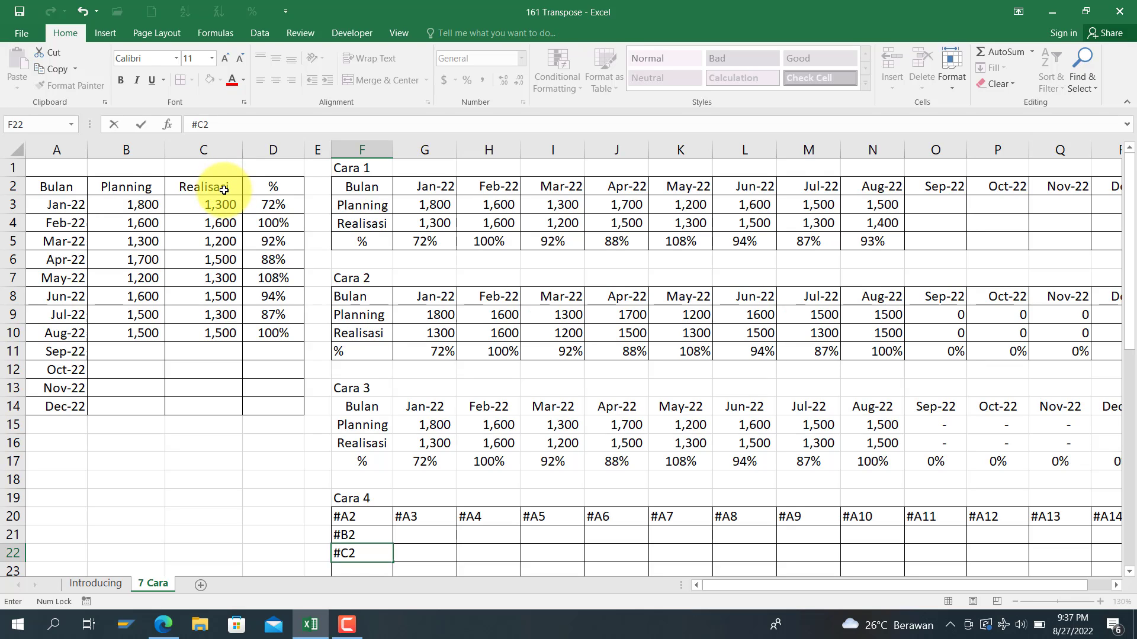
{"action": "key", "text": "Return"}
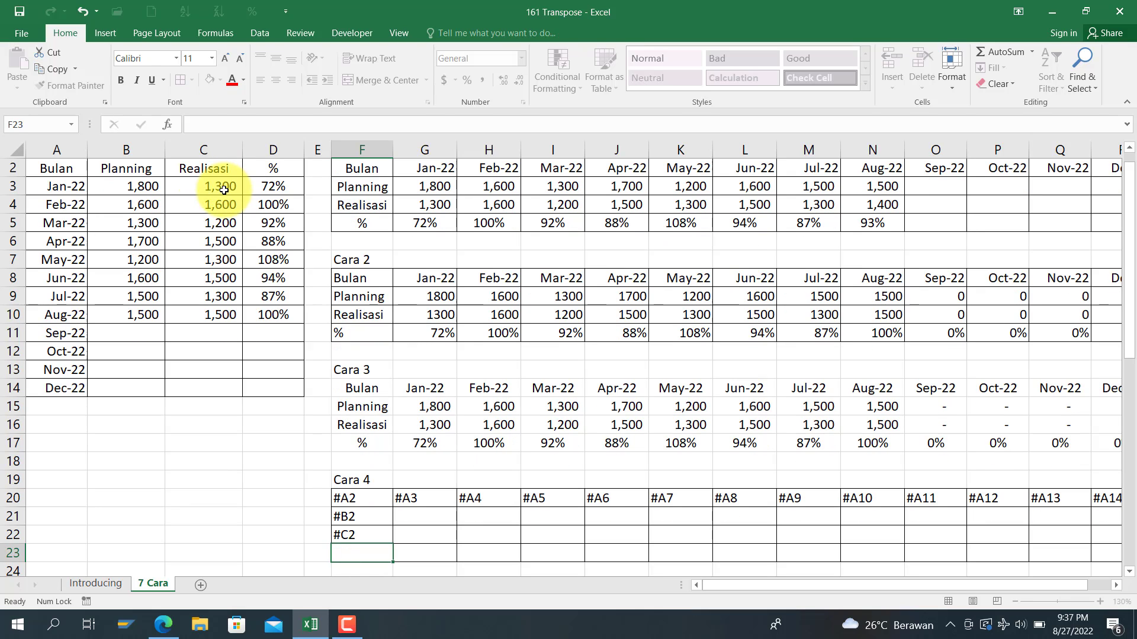
{"action": "type", "text": "#S"}
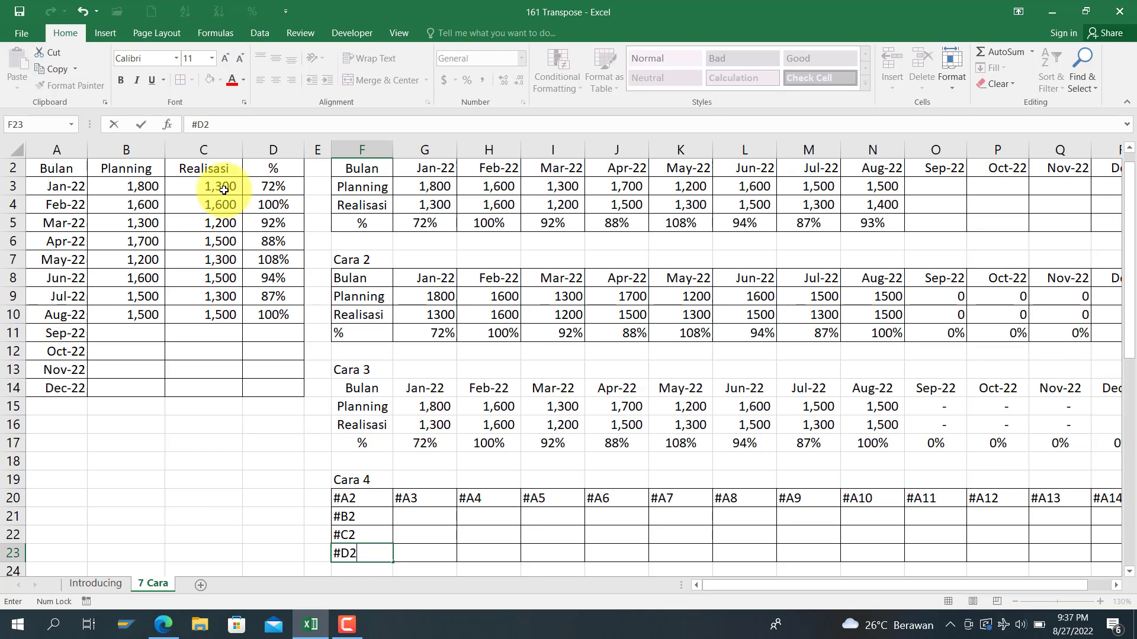
{"action": "type", "text": "2"}
{"action": "key", "text": "Return"}
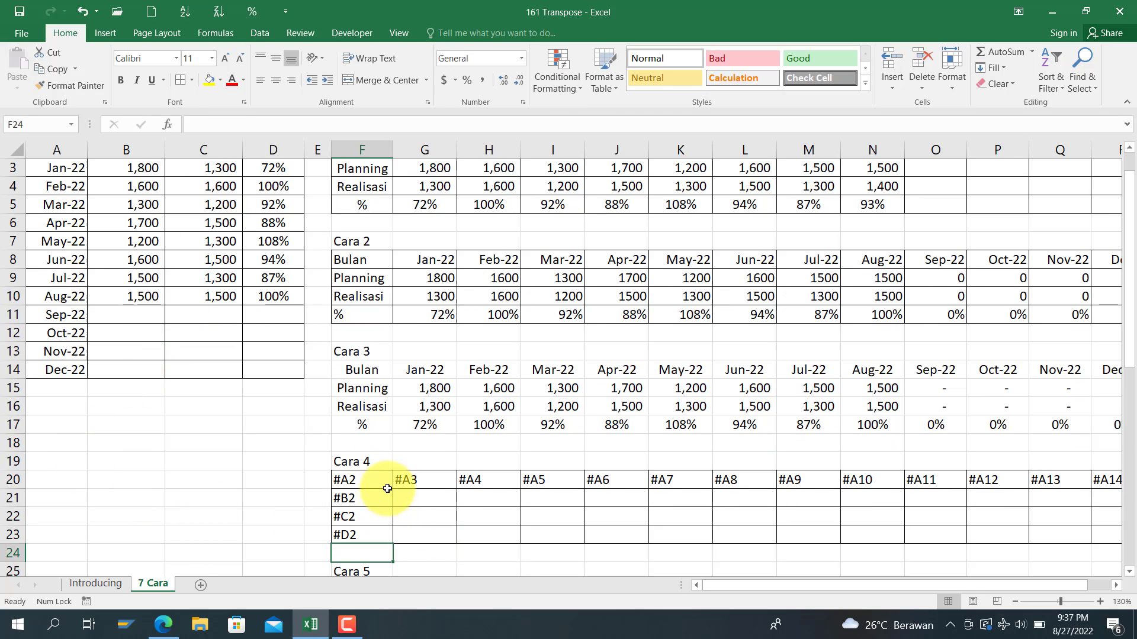
Step: Fill the text references in F21:F23 across to column R
{"action": "left_click_drag", "start_coordinate": [357, 499], "coordinate": [1110, 558]}
{"action": "left_click_drag", "start_coordinate": [1131, 550], "coordinate": [1000, 491]}
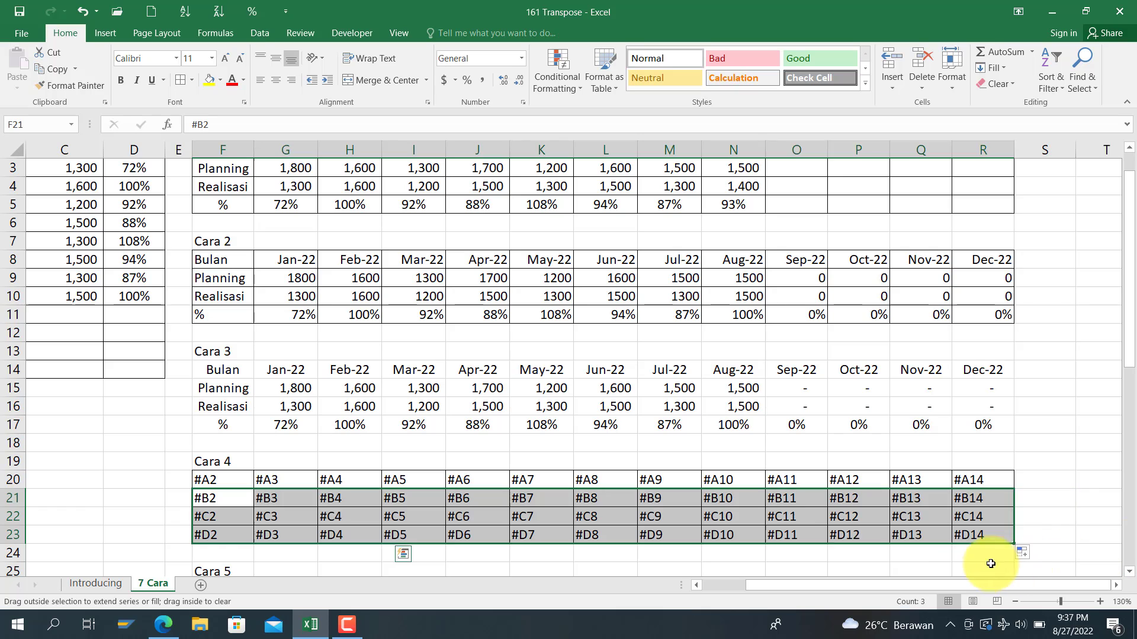
{"action": "left_click", "coordinate": [201, 499]}
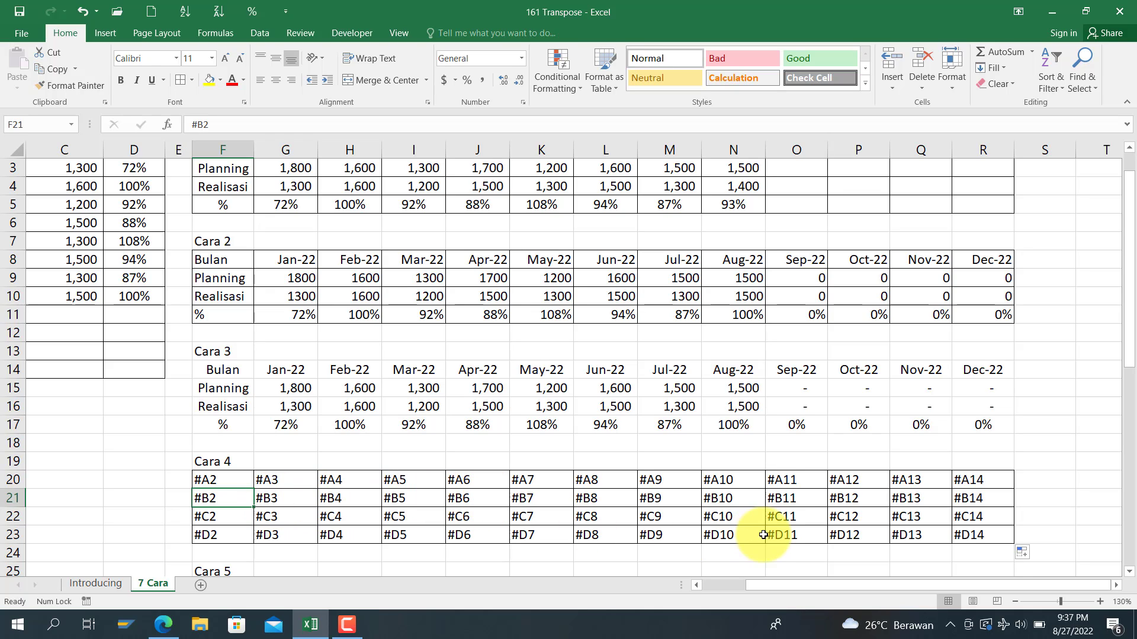
Step: Replace every # with = in the Cara 4 range F20:R23 to convert the text references into formulas
{"action": "left_click", "coordinate": [227, 482]}
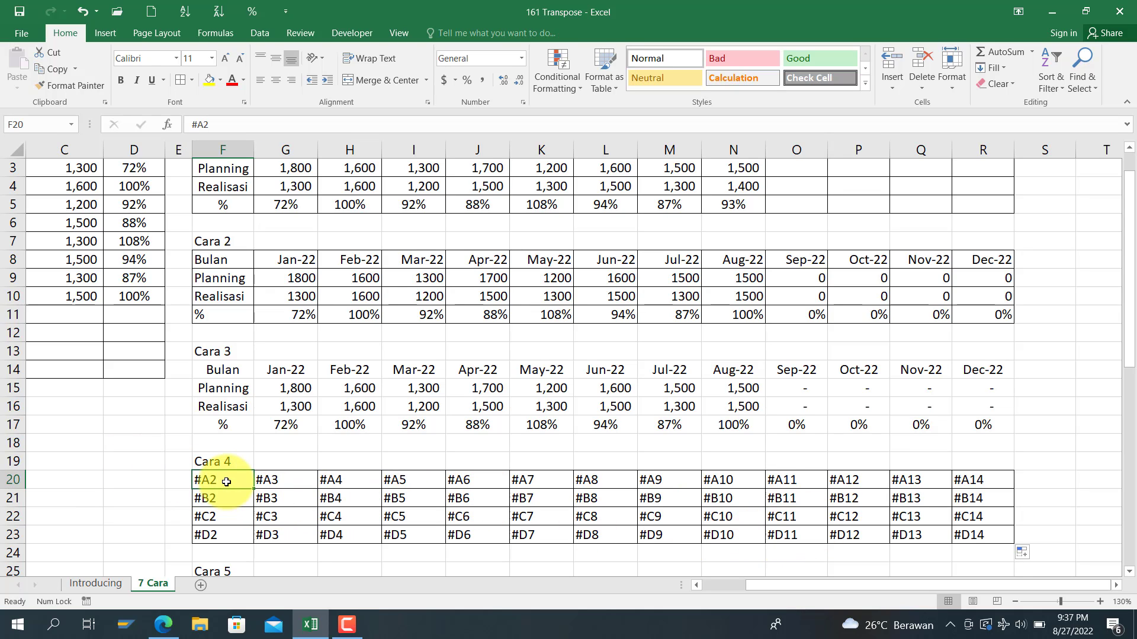
{"action": "key", "text": "ctrl+shift+Down"}
{"action": "key", "text": "ctrl+shift+Right"}
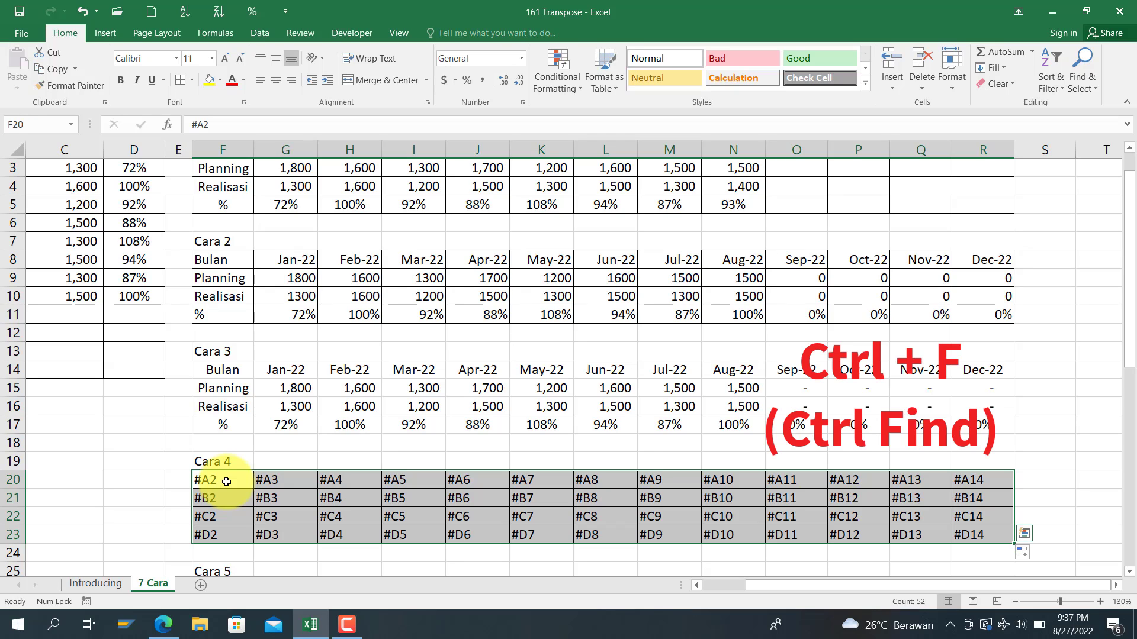
{"action": "key", "text": "ctrl+f"}
{"action": "left_click", "coordinate": [332, 417]}
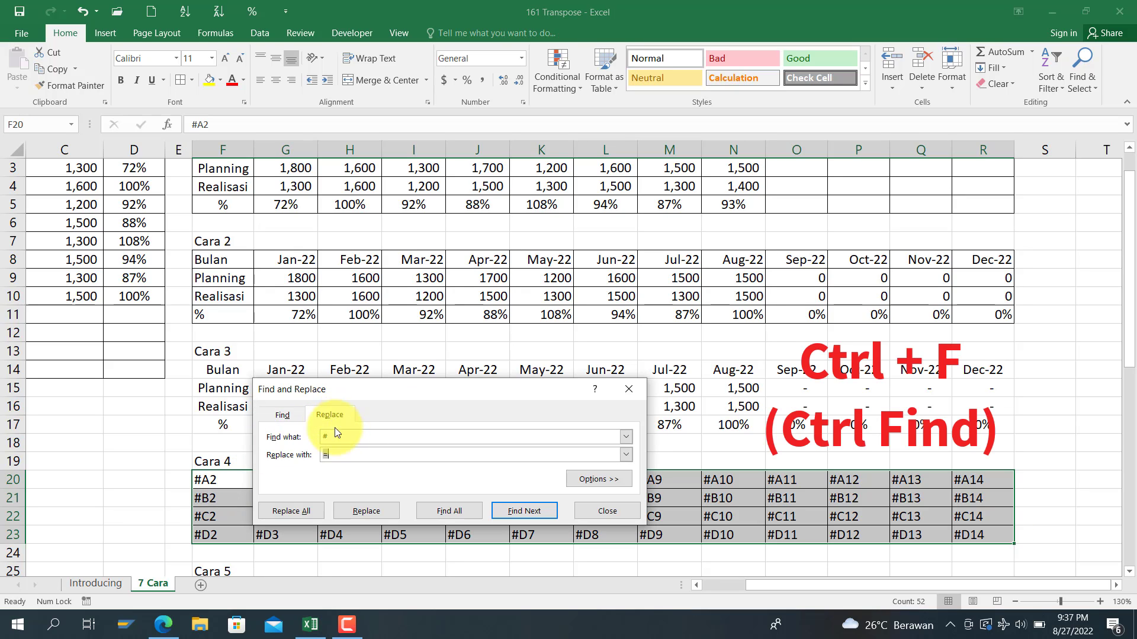
{"action": "left_click", "coordinate": [336, 455]}
{"action": "type", "text": "="}
{"action": "left_click", "coordinate": [291, 511]}
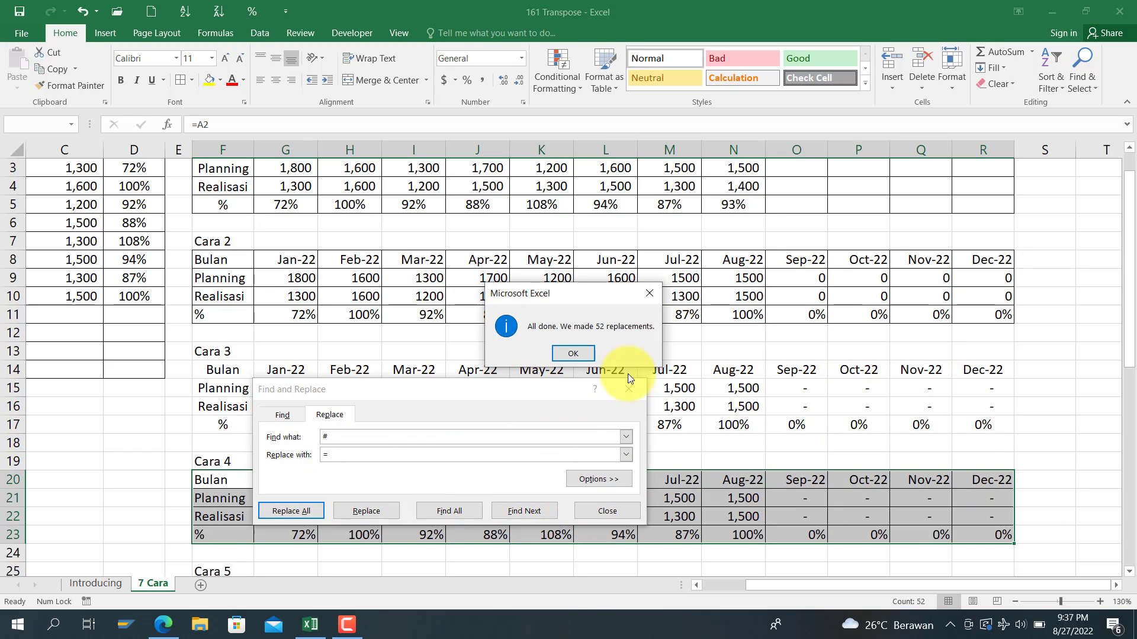
{"action": "left_click", "coordinate": [561, 342]}
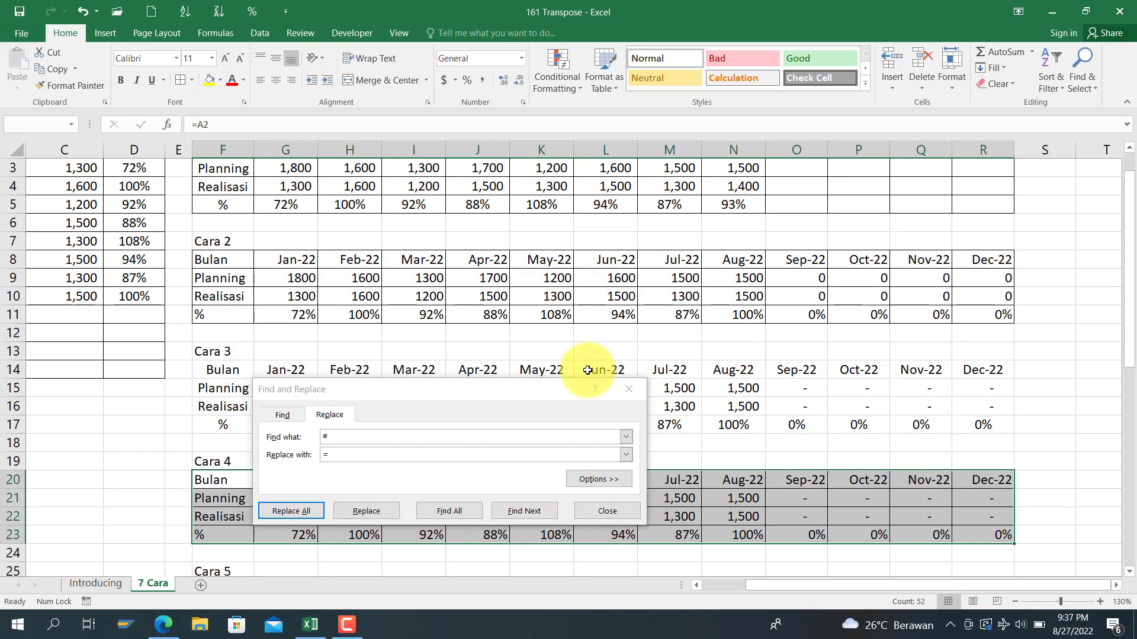
{"action": "left_click", "coordinate": [610, 509]}
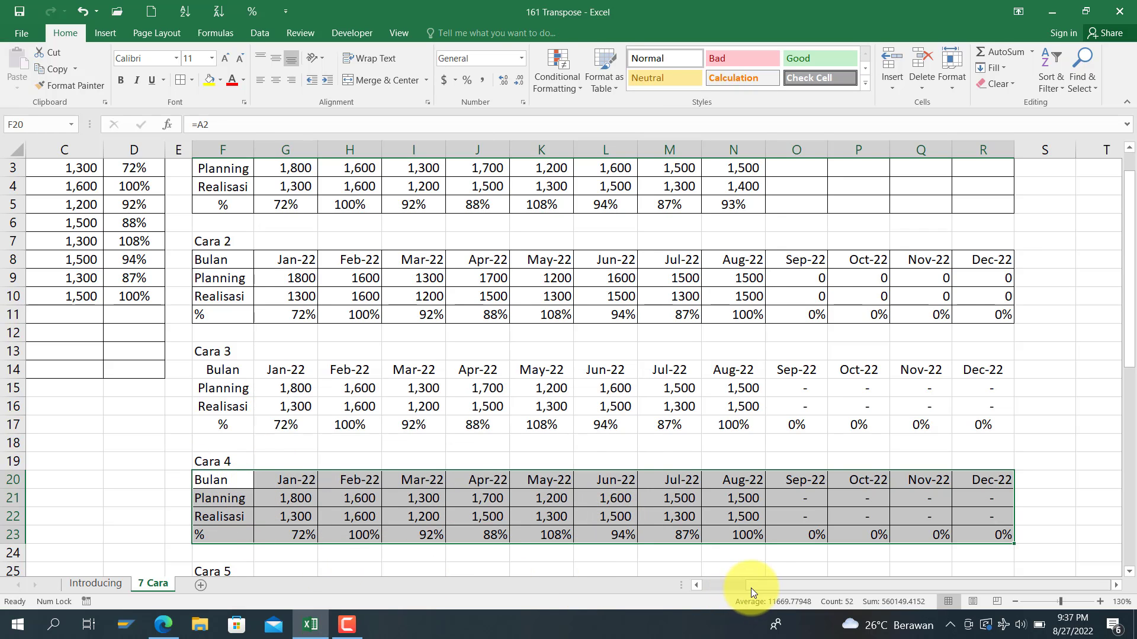
Step: Start an INDEX formula in F26 under Cara 5 with the absolute source range $A$2:$D$14 as its array
{"action": "left_click_drag", "start_coordinate": [751, 588], "coordinate": [684, 593]}
{"action": "scroll", "coordinate": [580, 559], "scroll_direction": "down", "scroll_amount": 1}
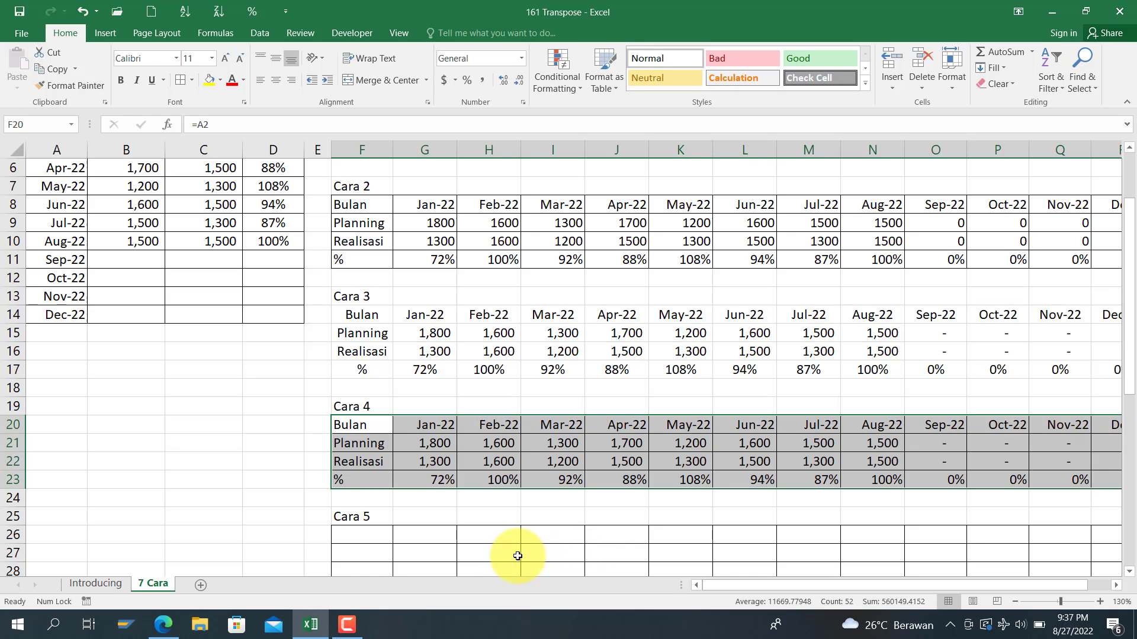
{"action": "scroll", "coordinate": [509, 554], "scroll_direction": "down", "scroll_amount": 2}
{"action": "left_click", "coordinate": [361, 422]}
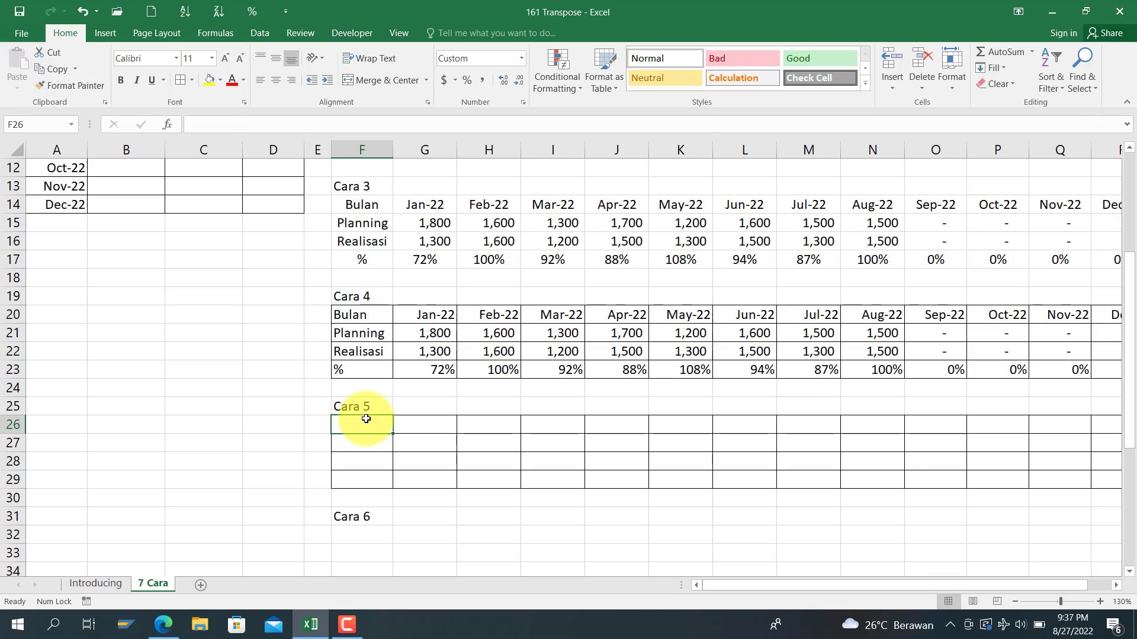
{"action": "type", "text": "=in"}
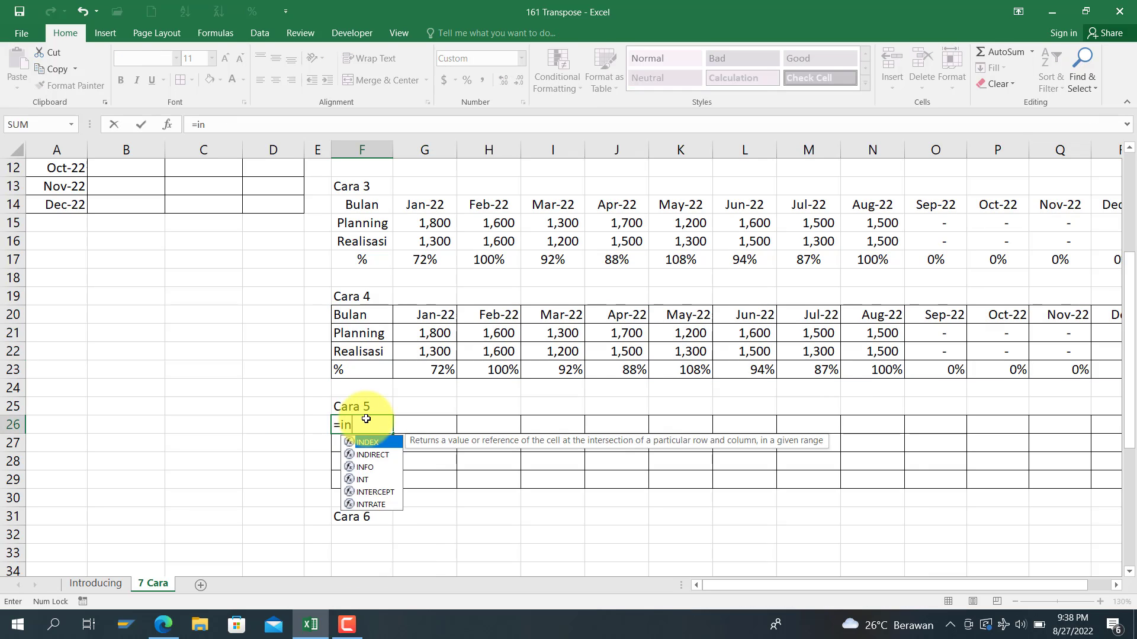
{"action": "type", "text": "dex"}
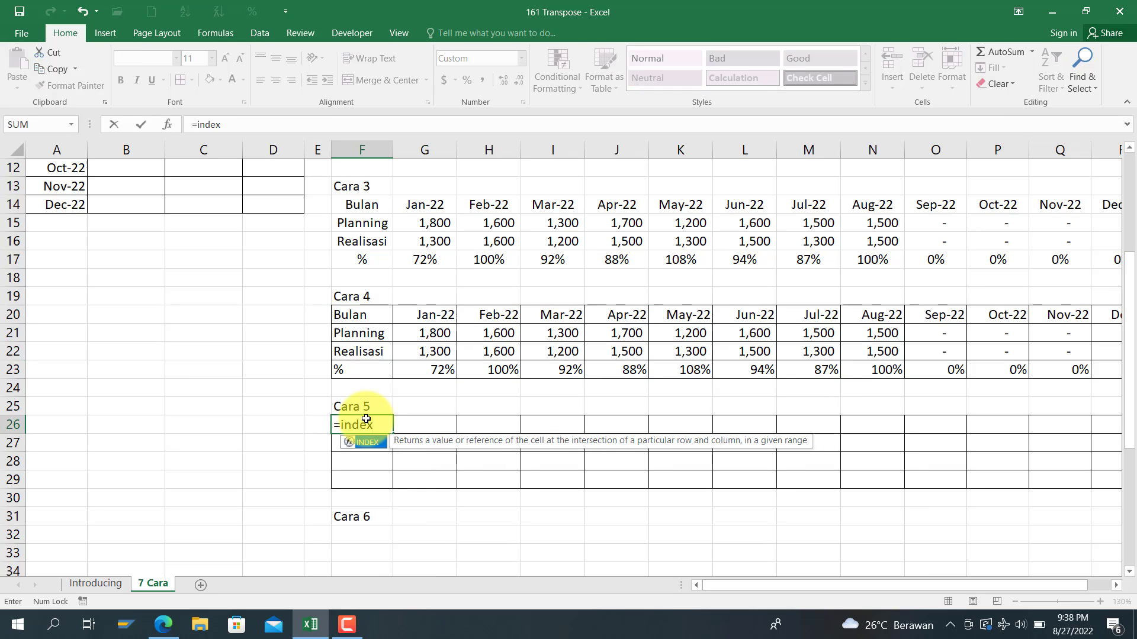
{"action": "type", "text": "("}
{"action": "scroll", "coordinate": [367, 419], "scroll_direction": "up", "scroll_amount": 4}
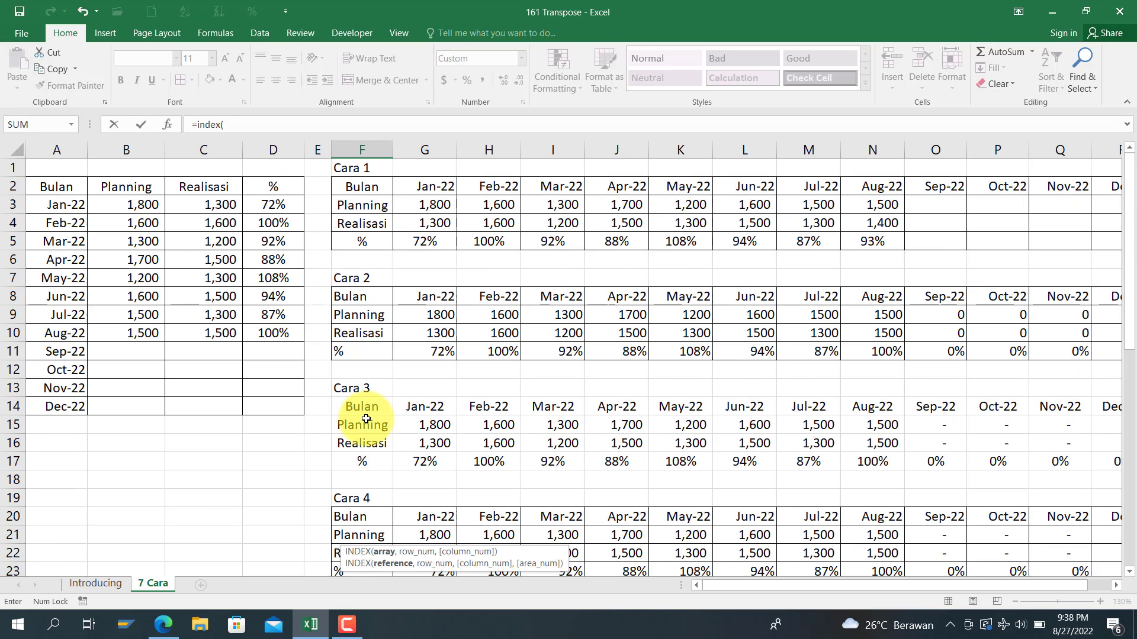
{"action": "left_click_drag", "start_coordinate": [56, 187], "coordinate": [271, 409]}
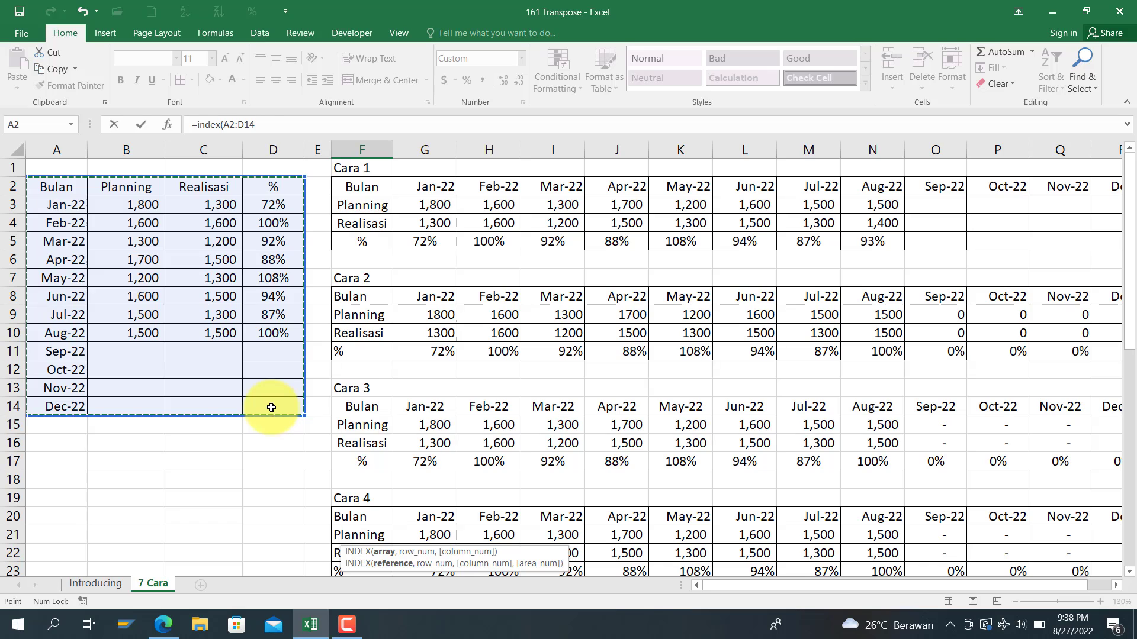
{"action": "key", "text": "F4"}
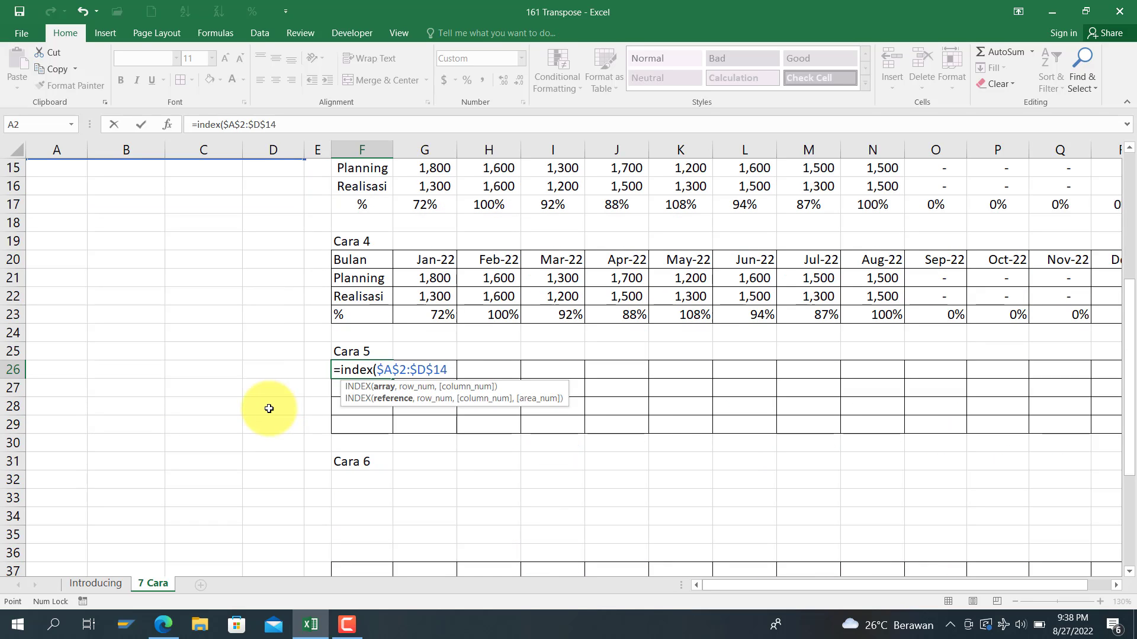
{"action": "type", "text": ","}
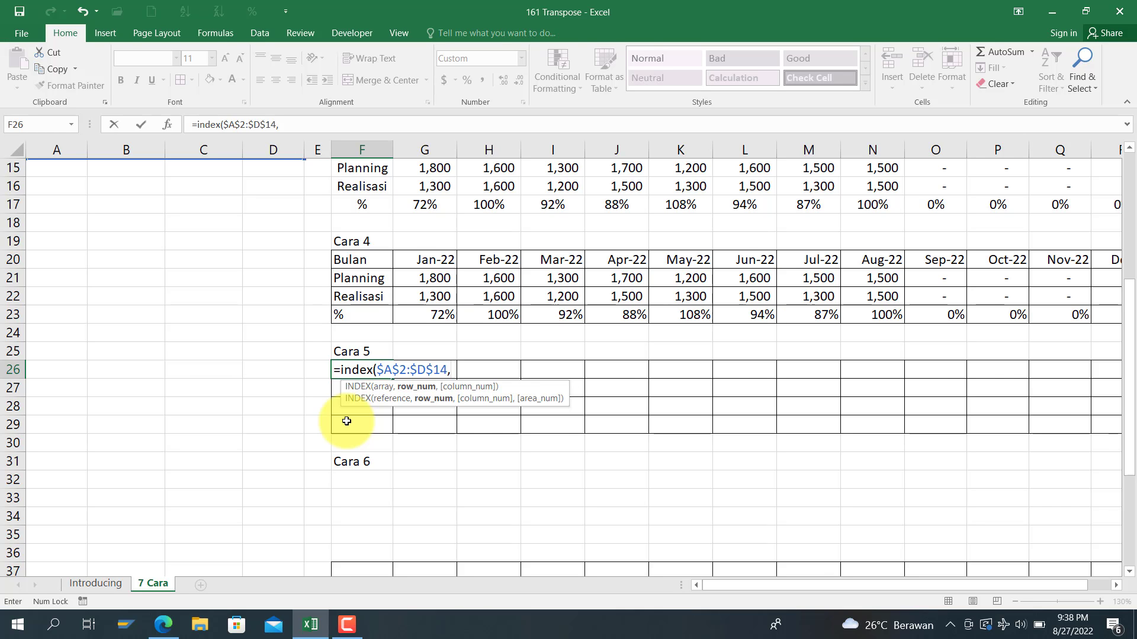
Step: Add COLUMNS($F$24:F24) as the row number argument of the INDEX formula in F26
{"action": "scroll", "coordinate": [346, 421], "scroll_direction": "up", "scroll_amount": 2}
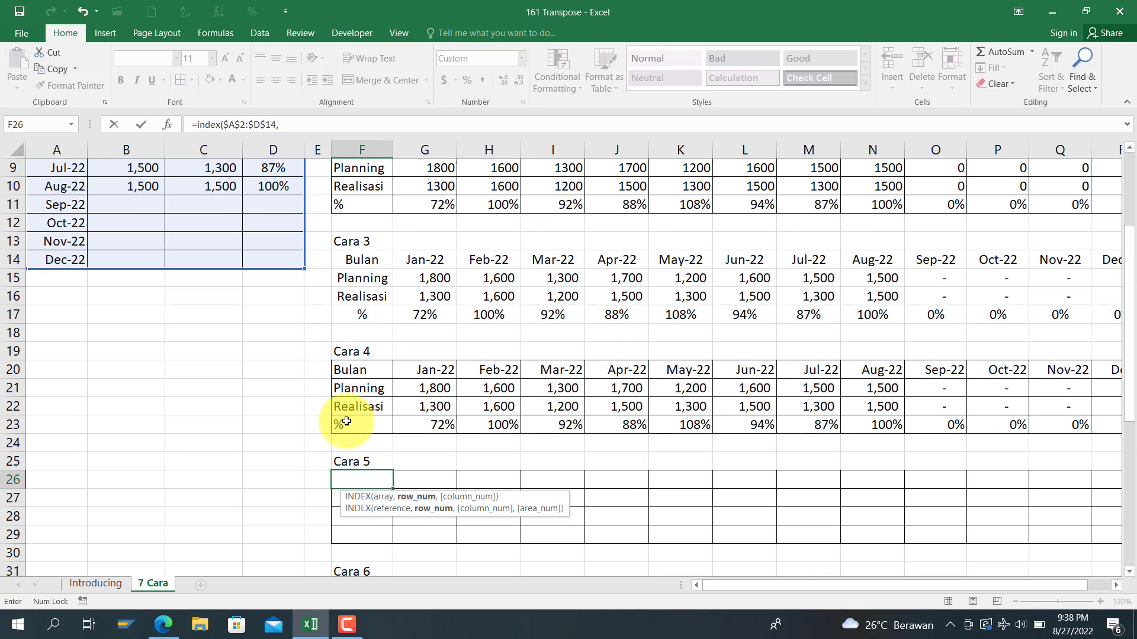
{"action": "scroll", "coordinate": [347, 422], "scroll_direction": "up", "scroll_amount": 2}
{"action": "scroll", "coordinate": [346, 421], "scroll_direction": "up", "scroll_amount": 1}
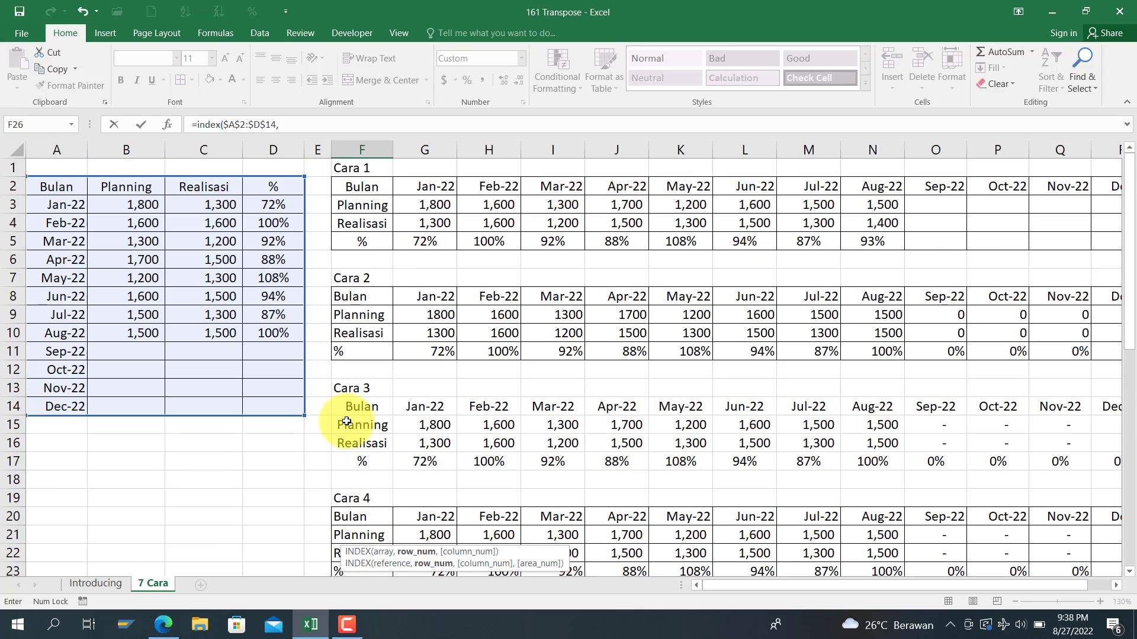
{"action": "type", "text": "colu"}
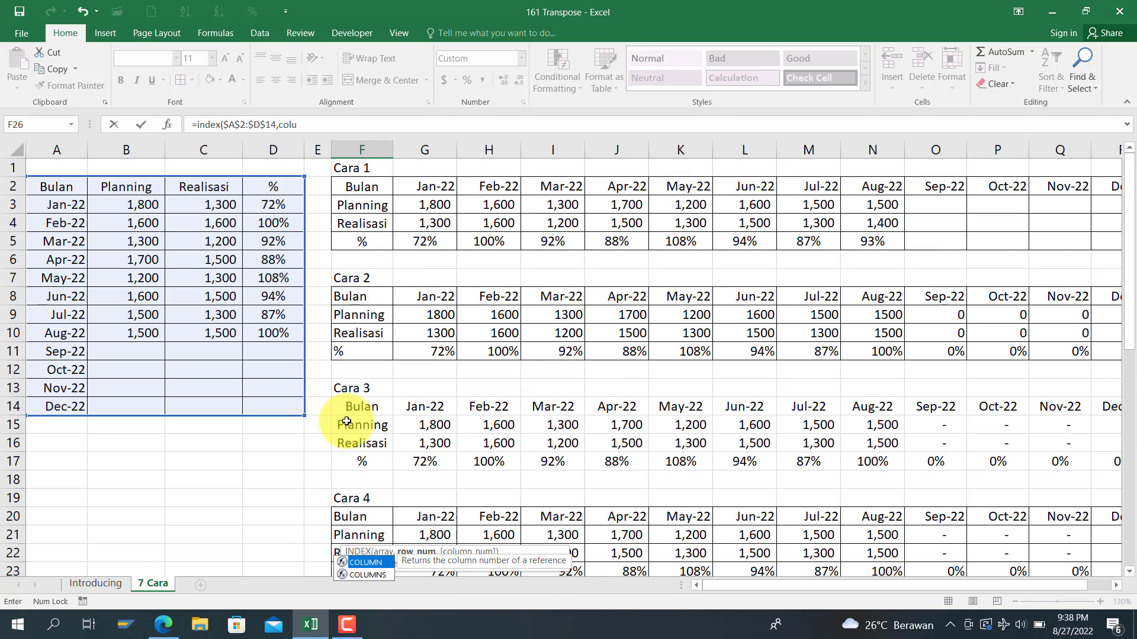
{"action": "type", "text": "mns("}
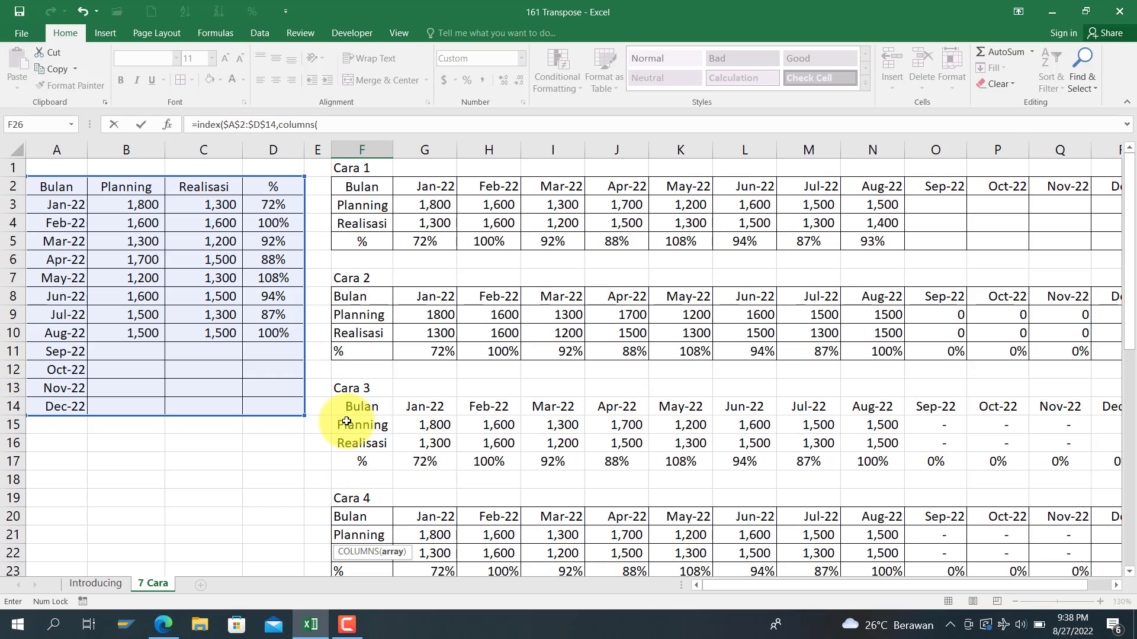
{"action": "scroll", "coordinate": [347, 421], "scroll_direction": "down", "scroll_amount": 1}
{"action": "scroll", "coordinate": [346, 421], "scroll_direction": "down", "scroll_amount": 1}
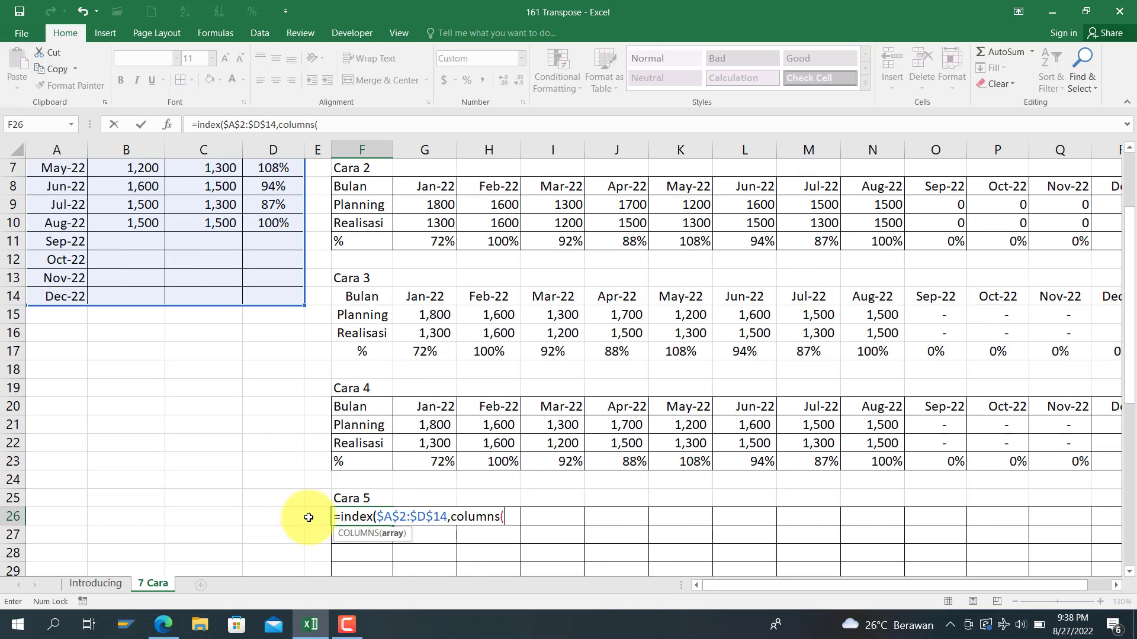
{"action": "left_click", "coordinate": [347, 482]}
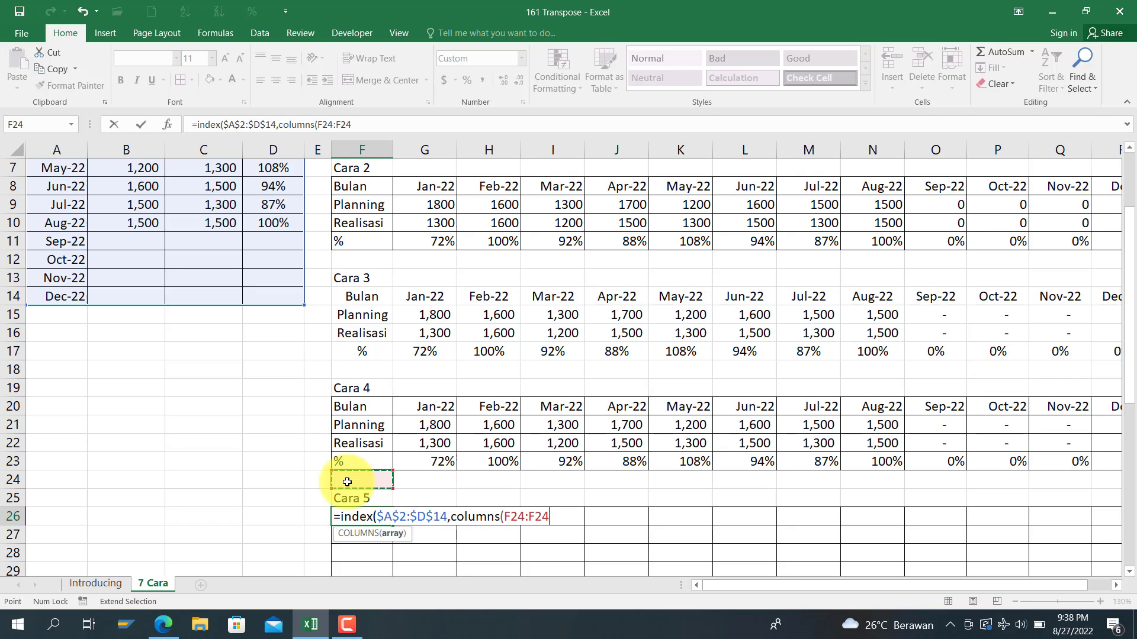
{"action": "type", "text": ":F24"}
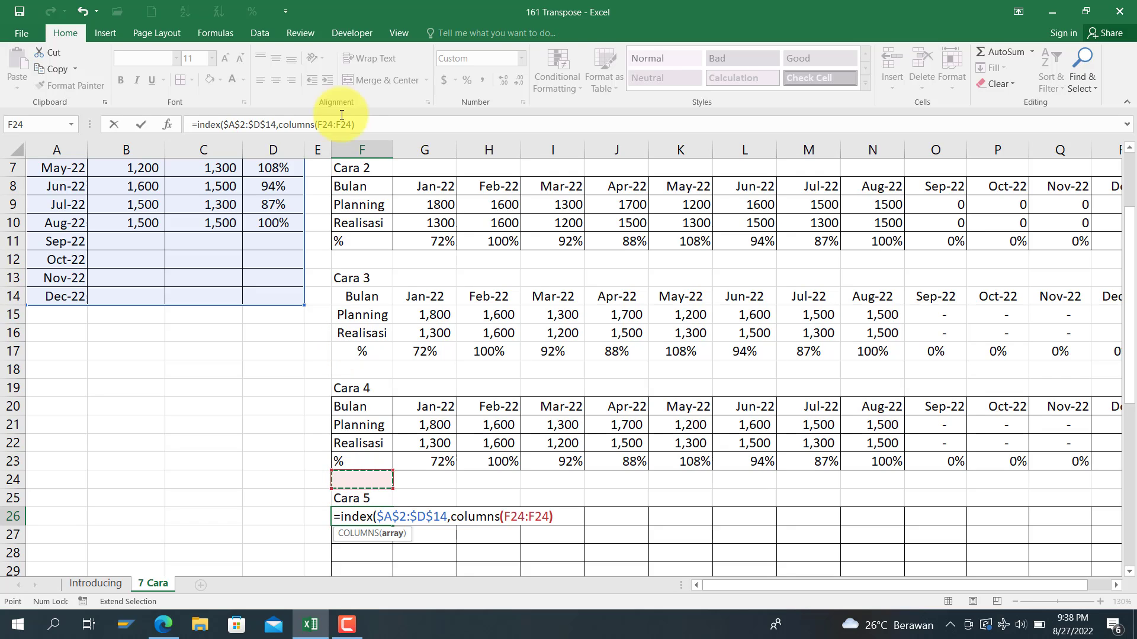
{"action": "type", "text": ")"}
{"action": "left_click", "coordinate": [328, 123]}
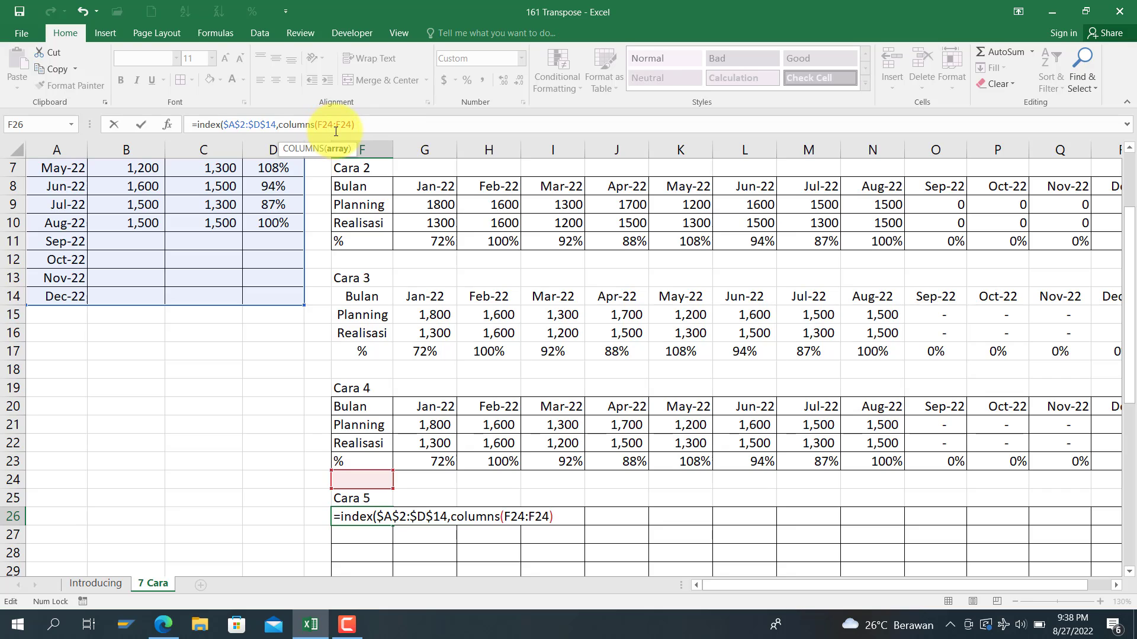
{"action": "key", "text": "F4"}
{"action": "left_click", "coordinate": [375, 129]}
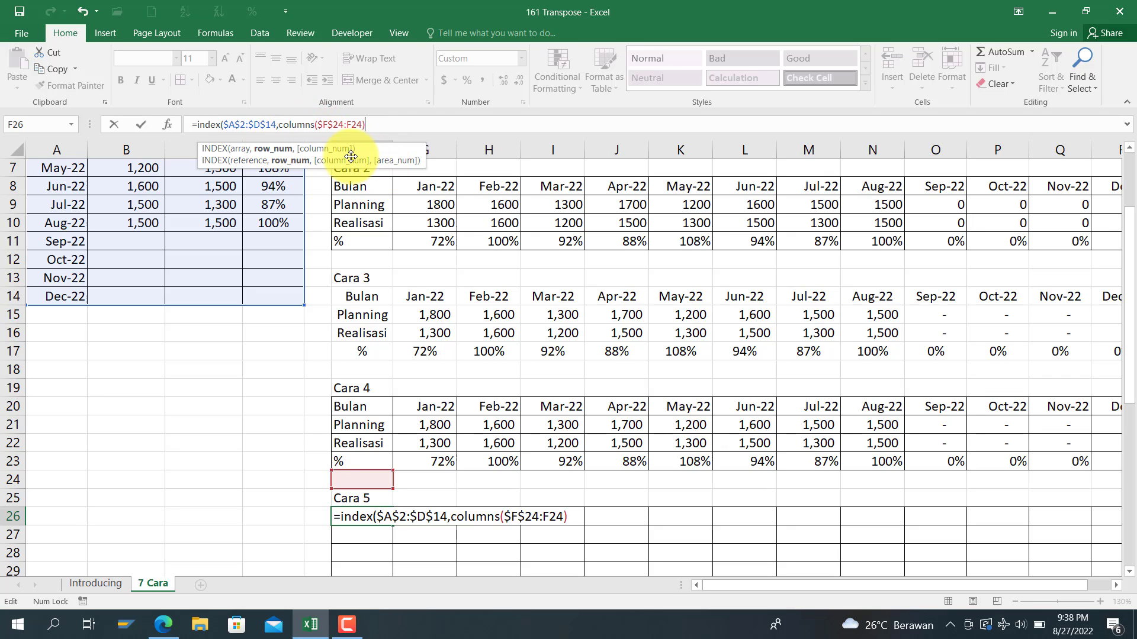
Step: Add ROWS(E$26:E26) as the column number argument and enter the completed INDEX formula in F26
{"action": "type", "text": ",rows"}
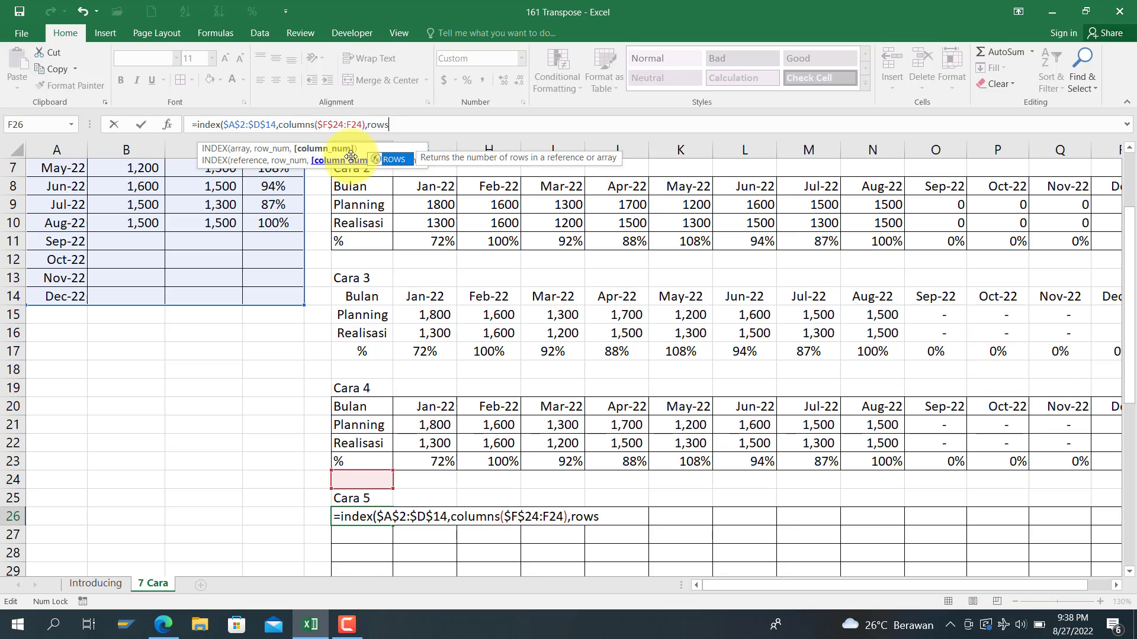
{"action": "type", "text": "("}
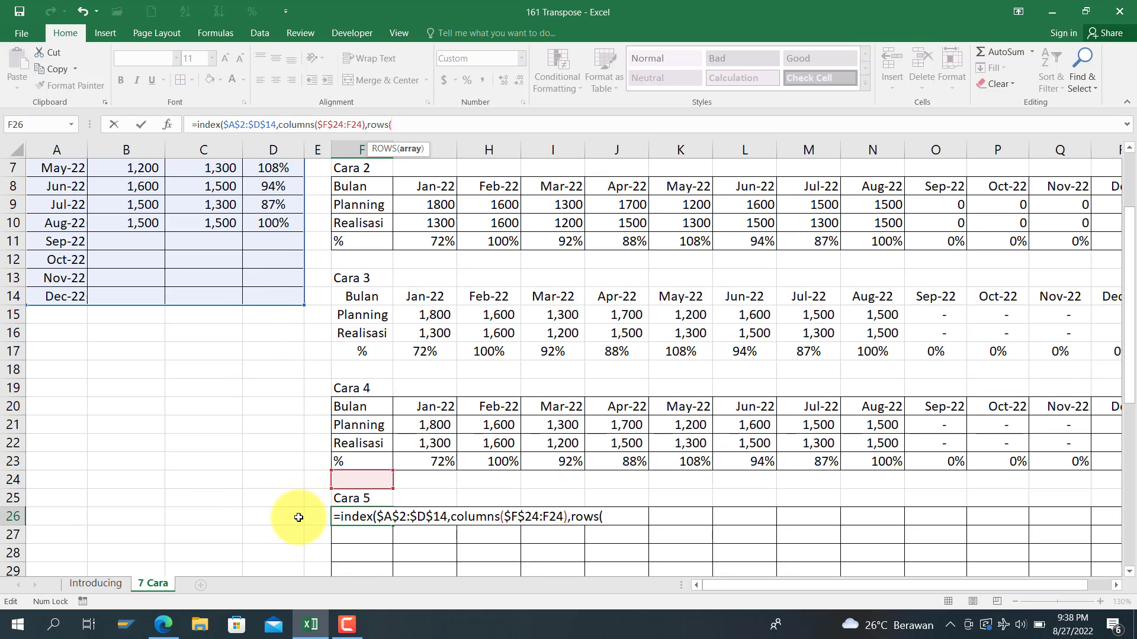
{"action": "left_click", "coordinate": [317, 518]}
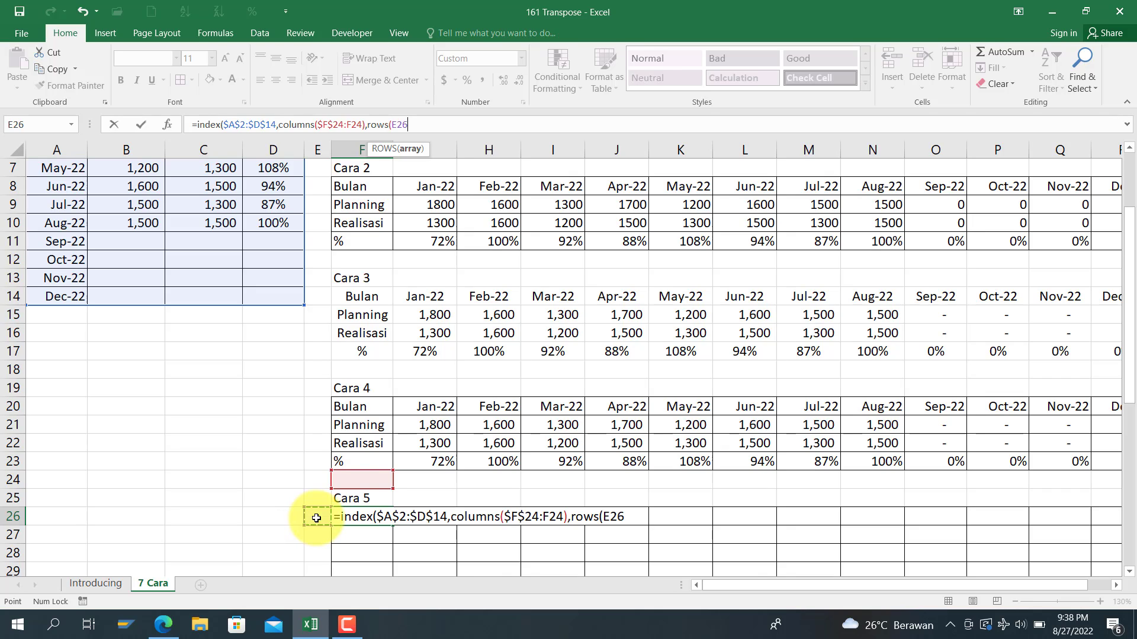
{"action": "key", "text": "F8"}
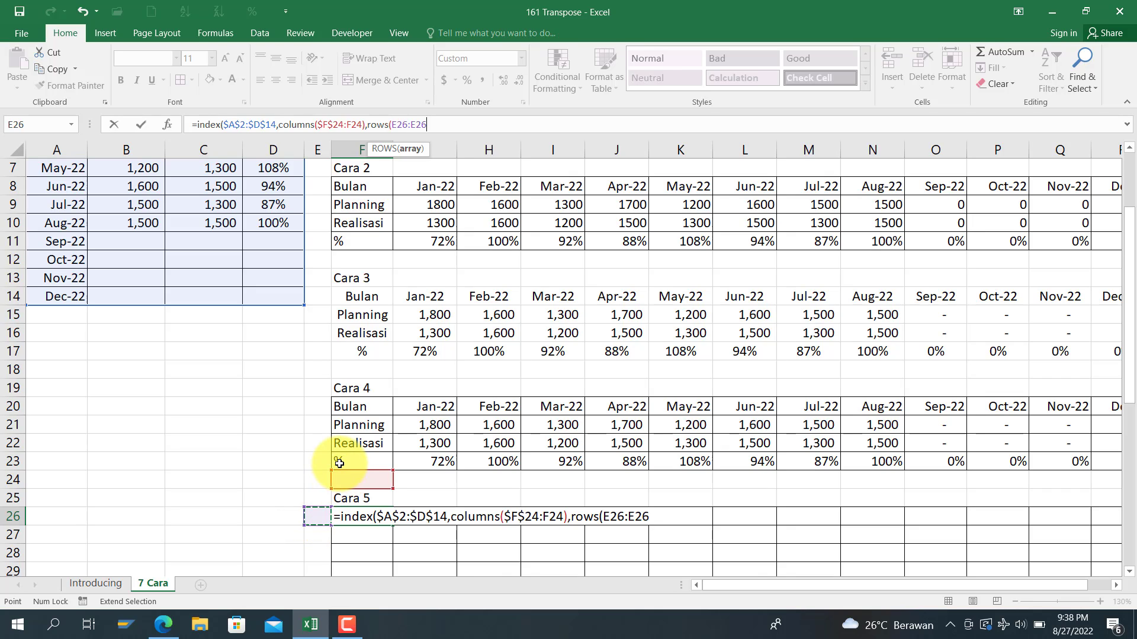
{"action": "left_click", "coordinate": [399, 126]}
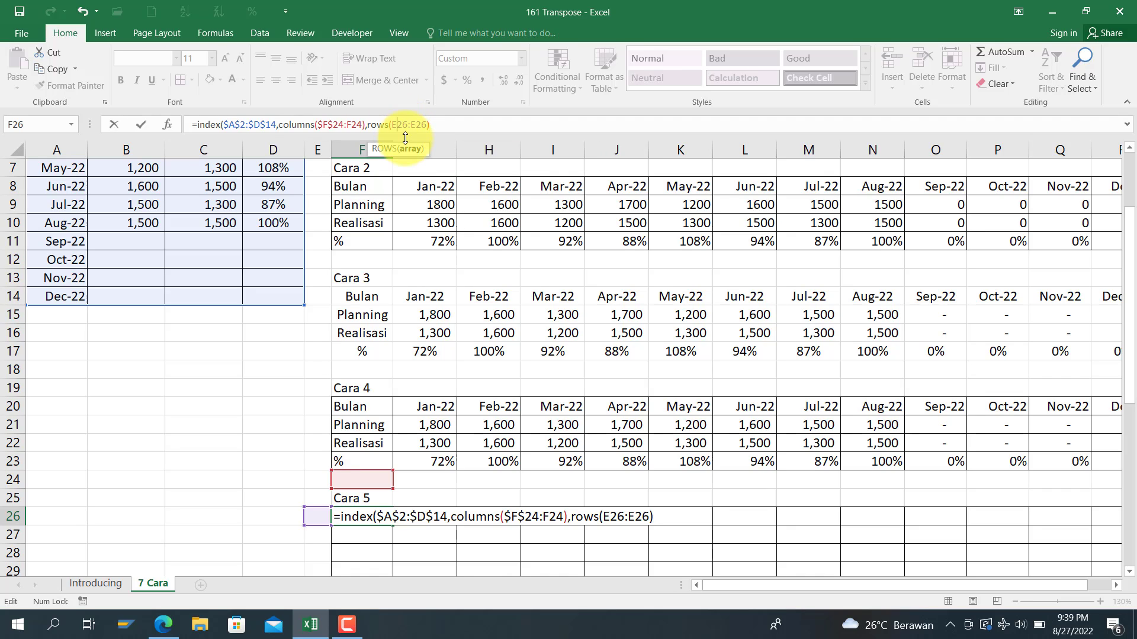
{"action": "type", "text": "$"}
{"action": "left_click", "coordinate": [459, 126]}
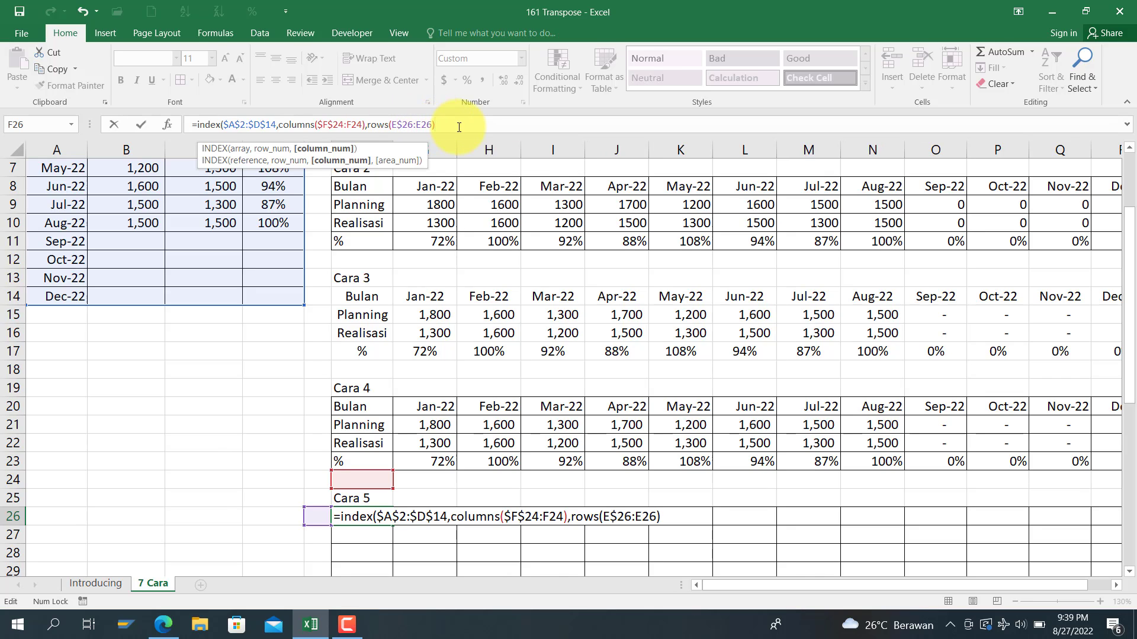
{"action": "key", "text": "Return"}
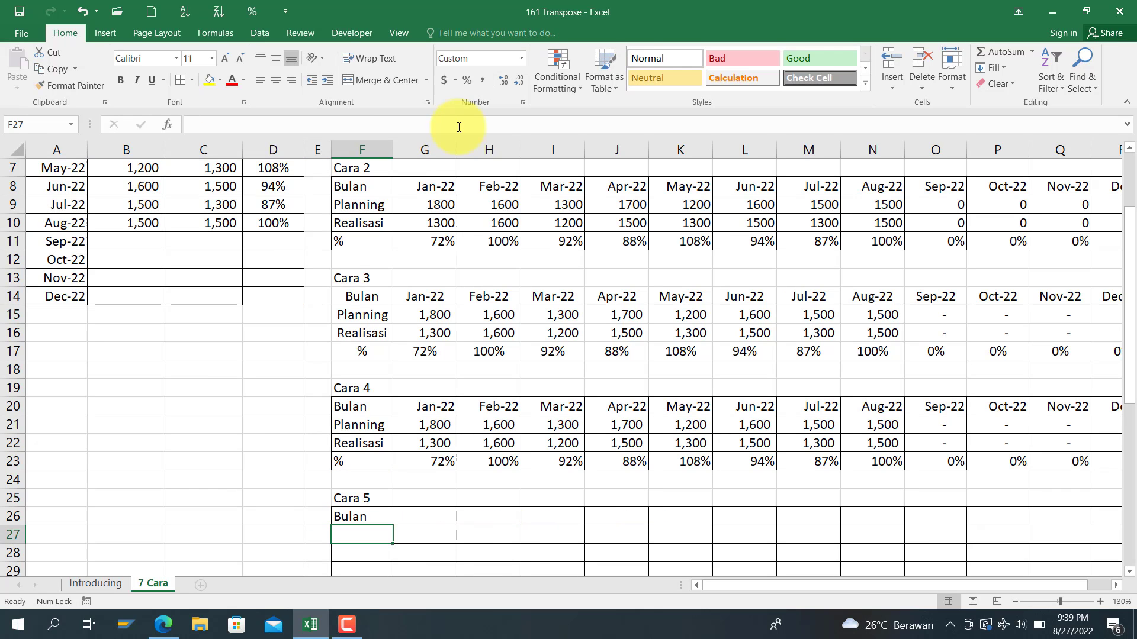
Step: Fill the INDEX formula from F26 across and down the Cara 5 table to R29
{"action": "left_click", "coordinate": [357, 517]}
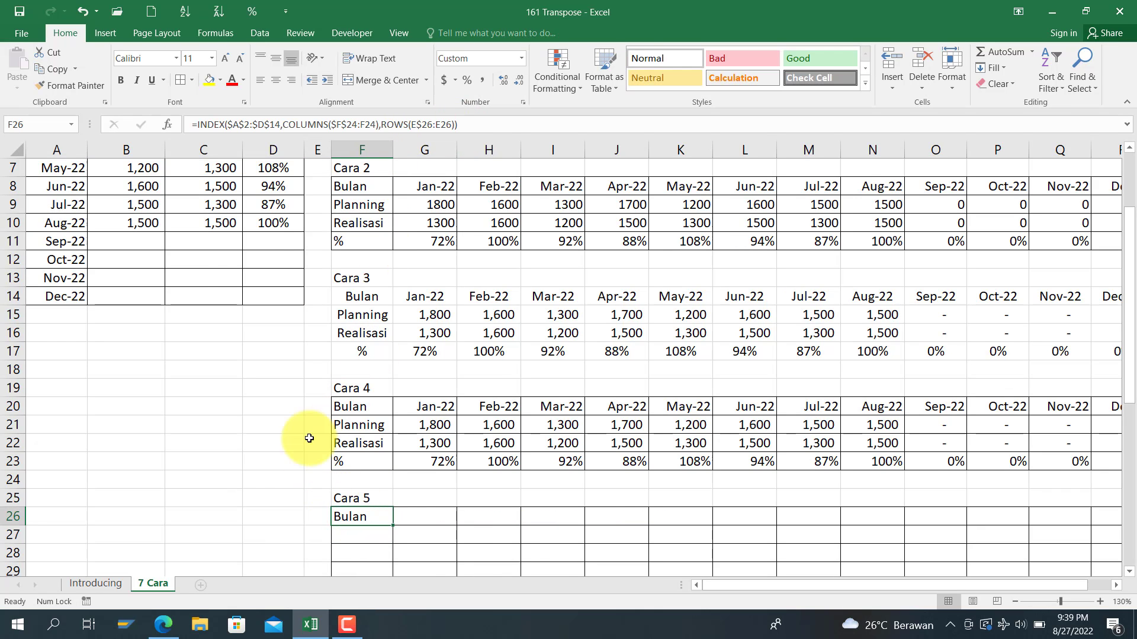
{"action": "scroll", "coordinate": [304, 436], "scroll_direction": "up", "scroll_amount": 2}
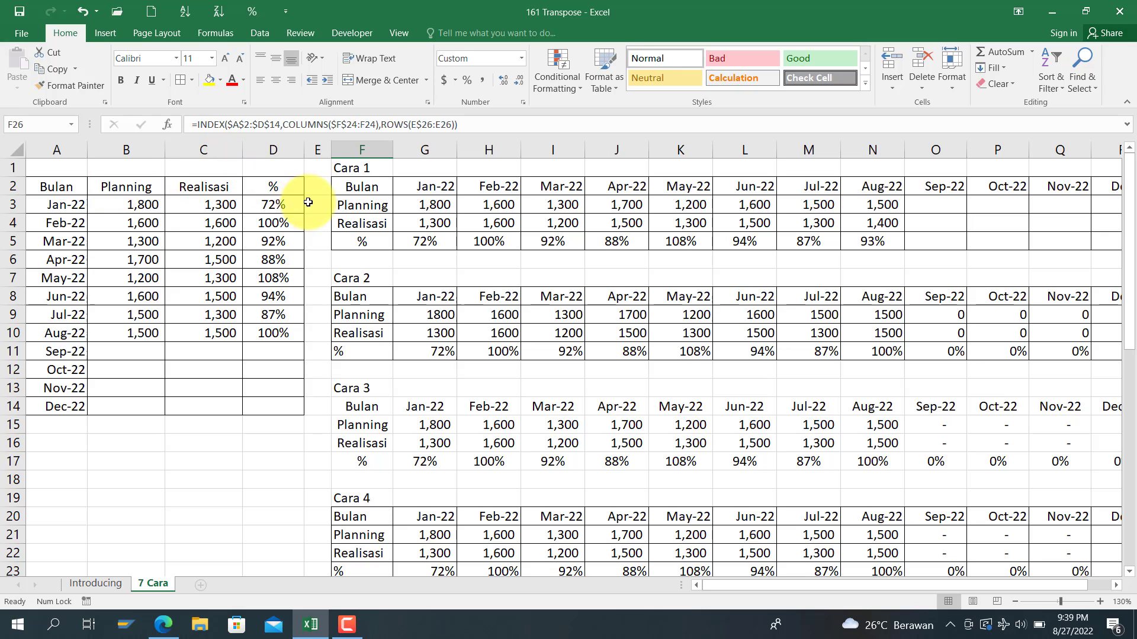
{"action": "scroll", "coordinate": [300, 204], "scroll_direction": "down", "scroll_amount": 2}
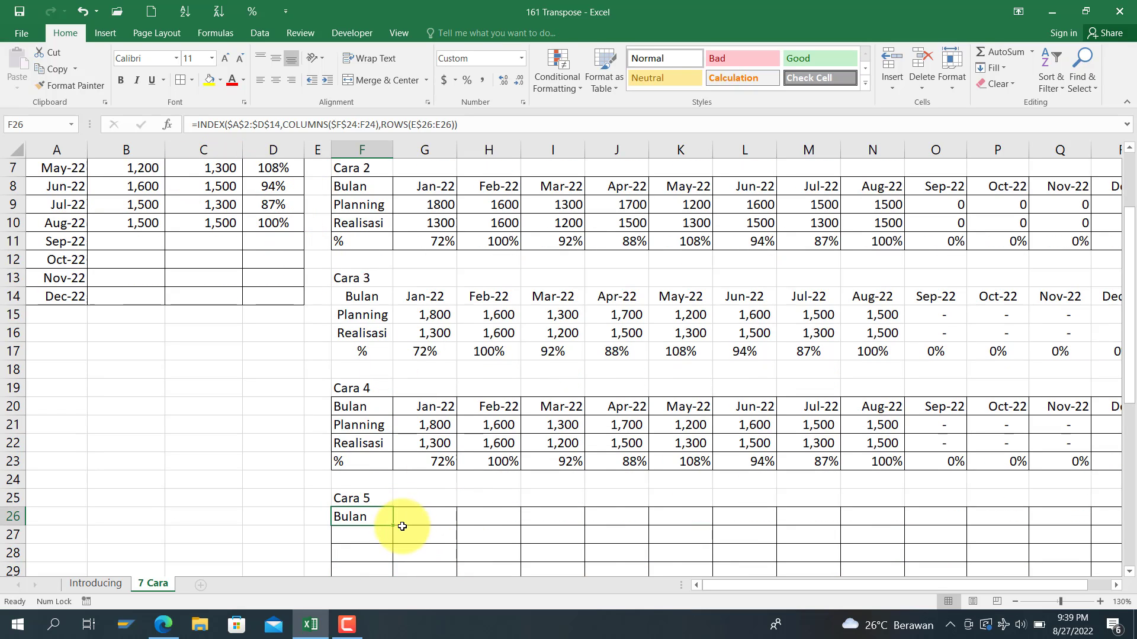
{"action": "left_click_drag", "start_coordinate": [394, 525], "coordinate": [961, 463]}
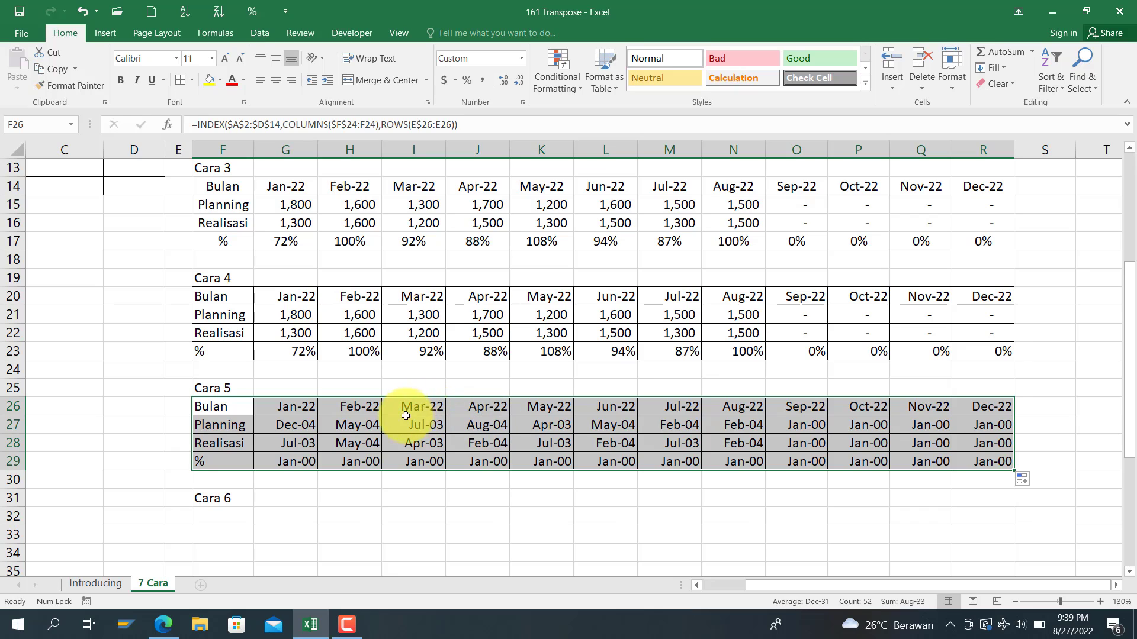
Step: Format the Cara 5 Planning and Realisasi values in G27:R28 with comma style and no decimals
{"action": "left_click", "coordinate": [388, 424]}
{"action": "left_click", "coordinate": [282, 425]}
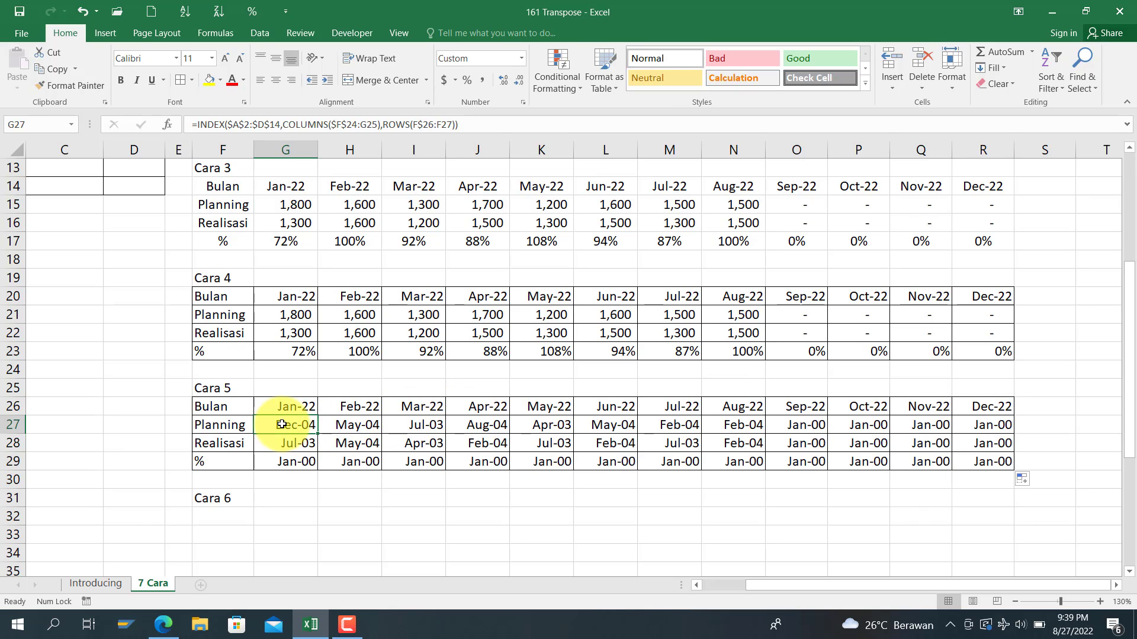
{"action": "key", "text": "shift+Down"}
{"action": "key", "text": "ctrl+shift+Right"}
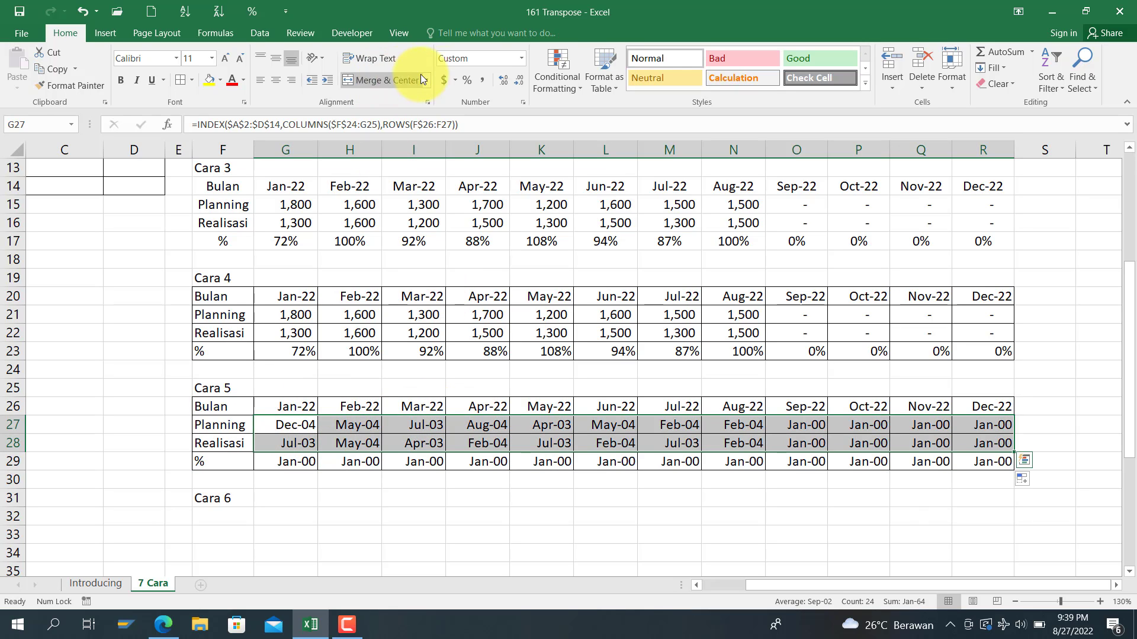
{"action": "left_click", "coordinate": [482, 79]}
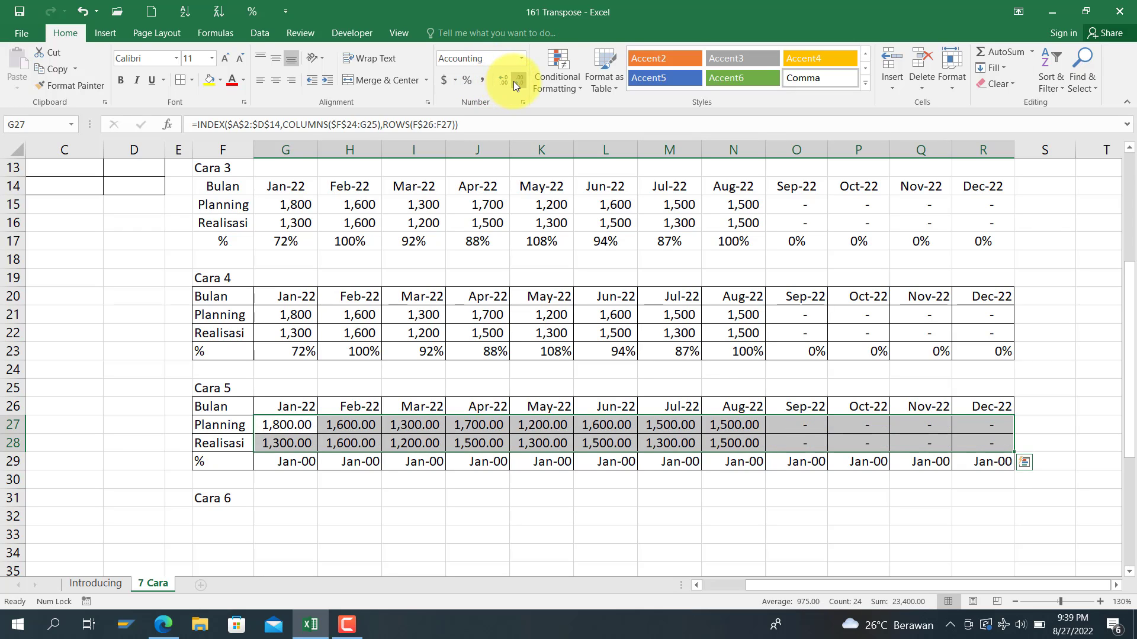
{"action": "left_click", "coordinate": [513, 81]}
{"action": "left_click", "coordinate": [514, 80]}
Step: Format the Cara 5 % row values in G29:R29 as percentages
{"action": "left_click", "coordinate": [291, 464]}
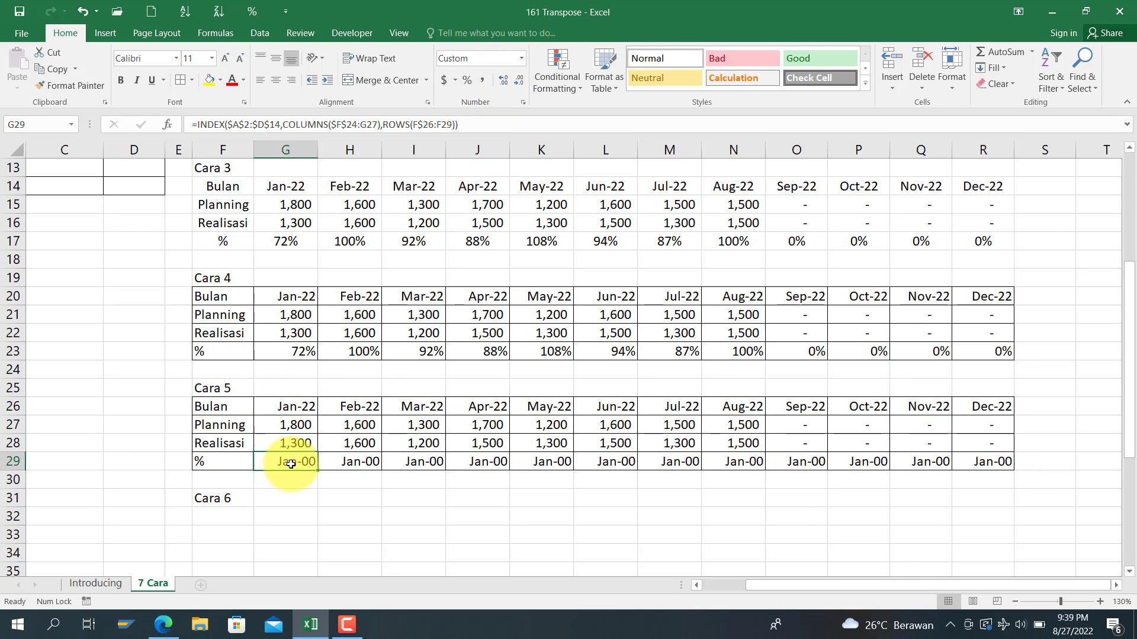
{"action": "key", "text": "ctrl+shift+Right"}
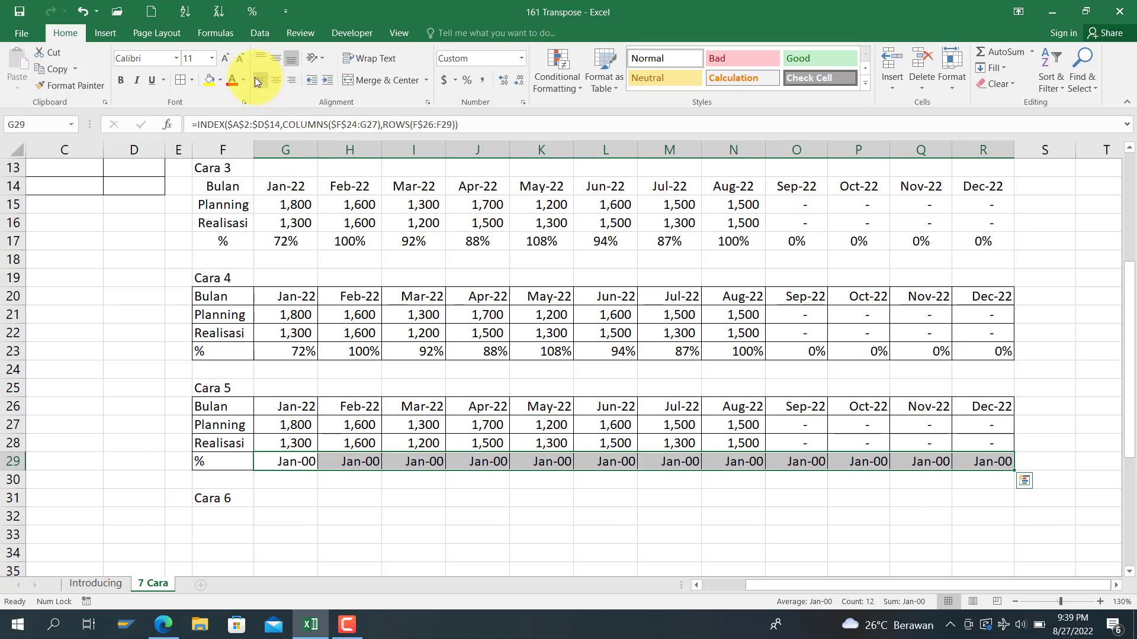
{"action": "left_click", "coordinate": [468, 79]}
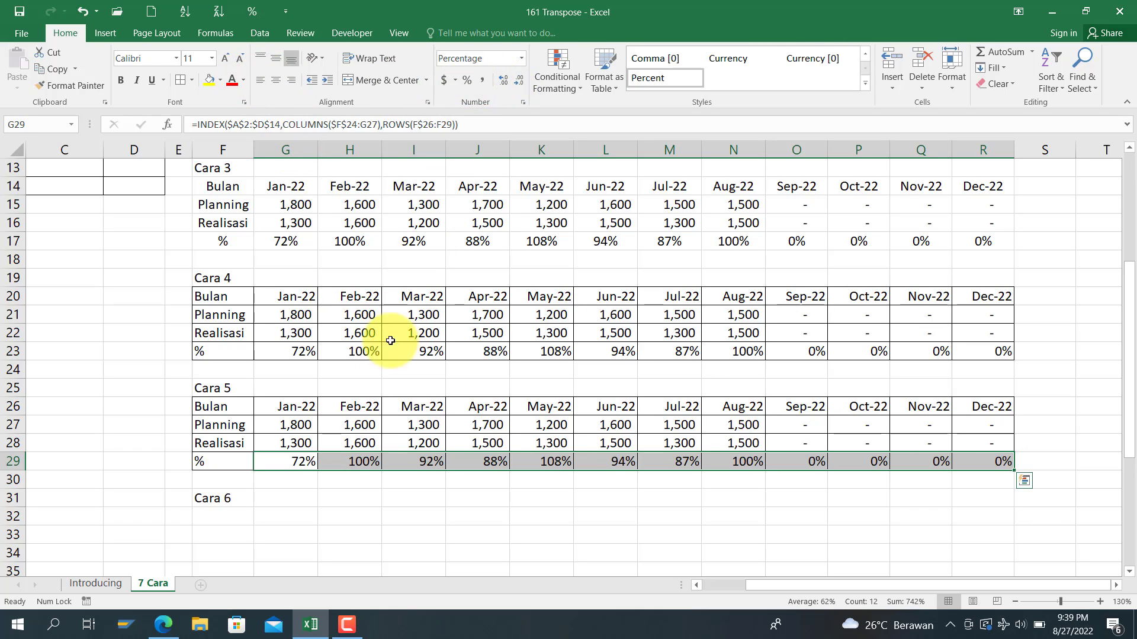
{"action": "left_click", "coordinate": [385, 409]}
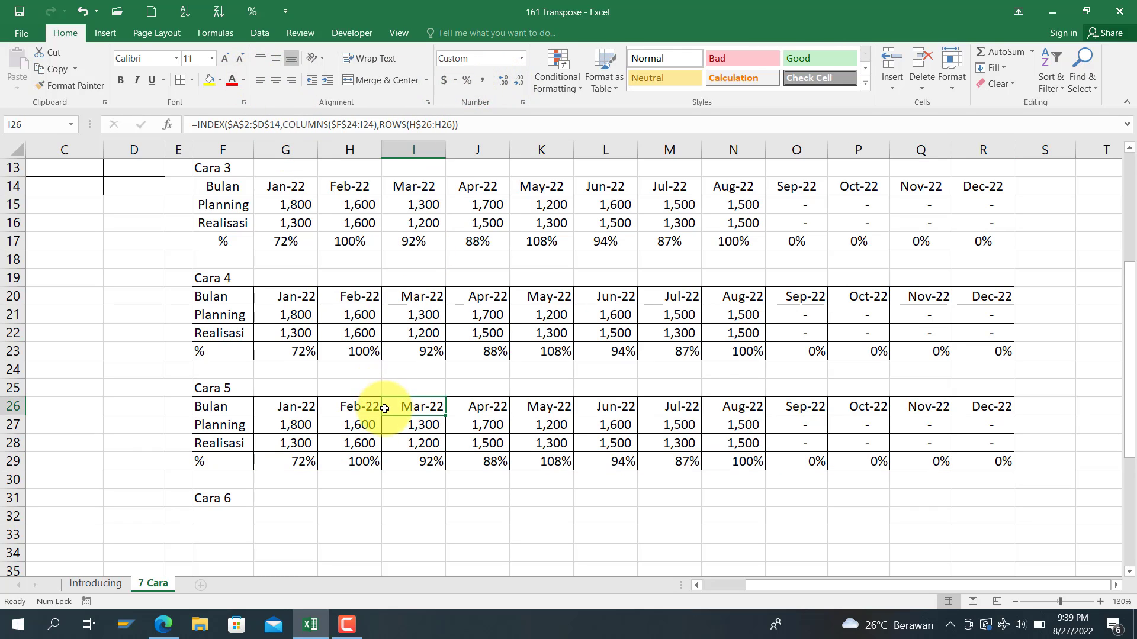
Step: Examine the source table from its first cell A2 and the empty area under the Cara 6 heading
{"action": "left_click", "coordinate": [210, 517]}
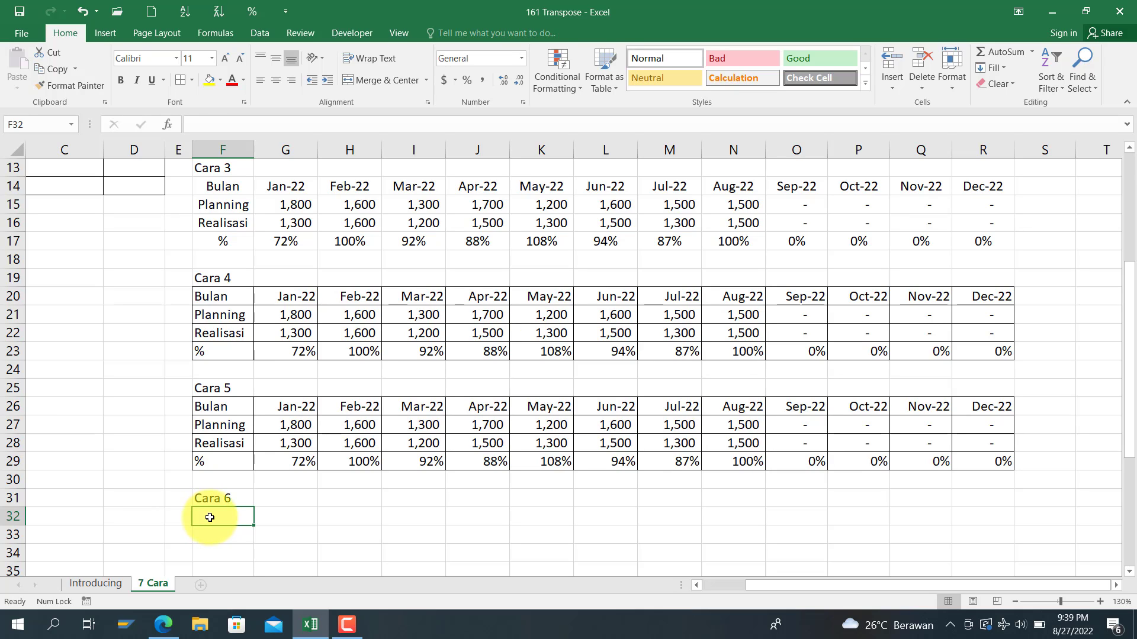
{"action": "scroll", "coordinate": [210, 518], "scroll_direction": "down", "scroll_amount": 1}
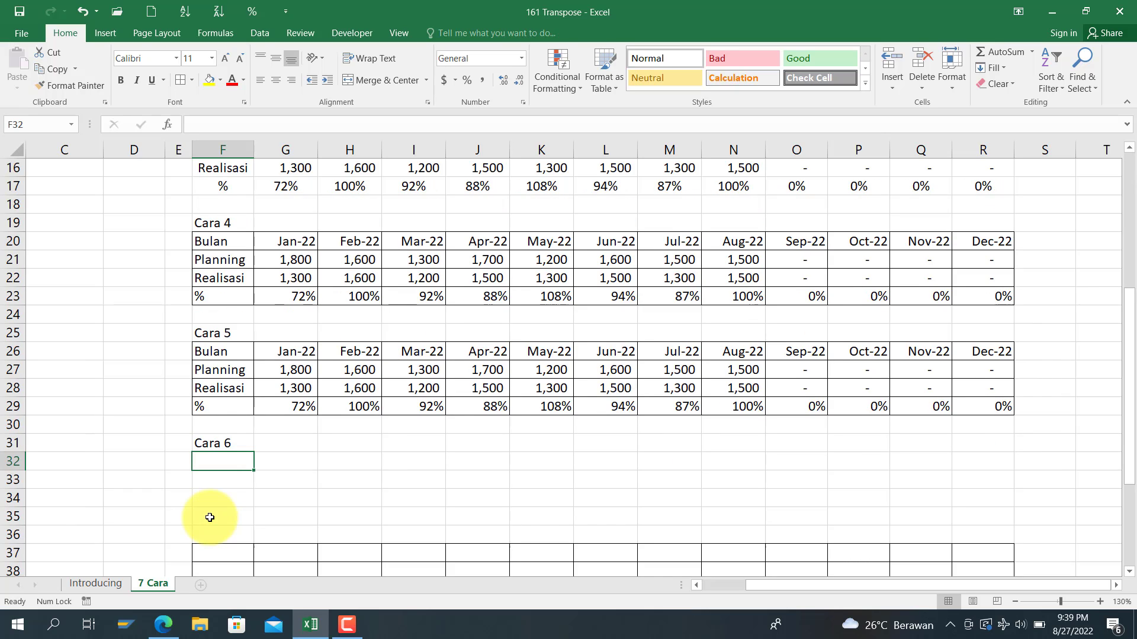
{"action": "scroll", "coordinate": [210, 517], "scroll_direction": "up", "scroll_amount": 5}
{"action": "scroll", "coordinate": [209, 517], "scroll_direction": "down", "scroll_amount": 2}
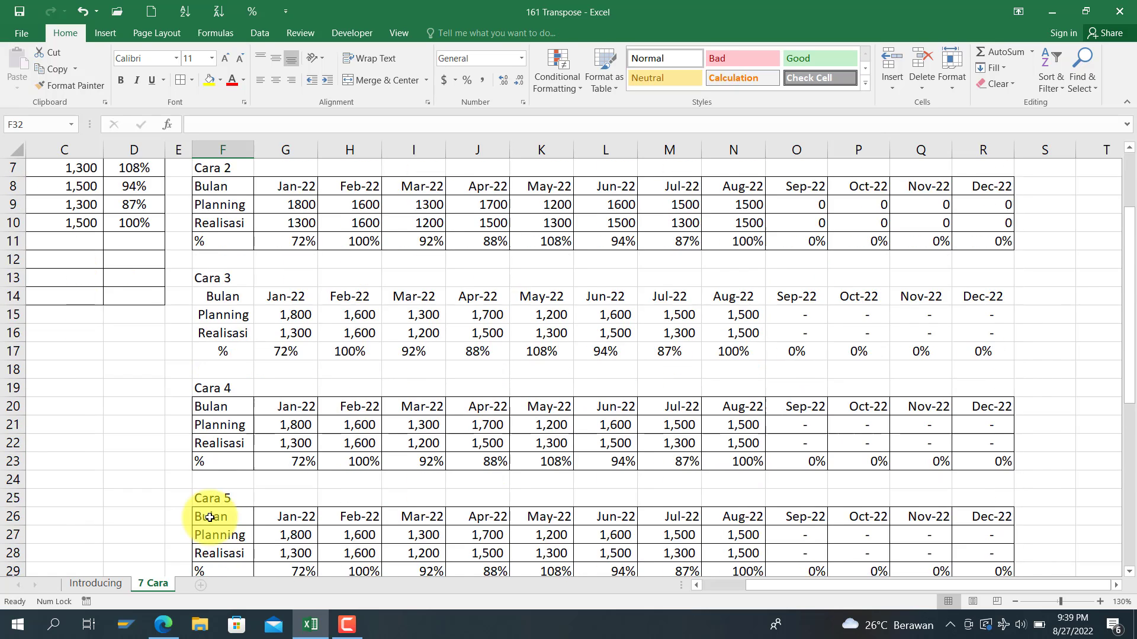
{"action": "scroll", "coordinate": [210, 517], "scroll_direction": "down", "scroll_amount": 2}
{"action": "key", "text": "Left"}
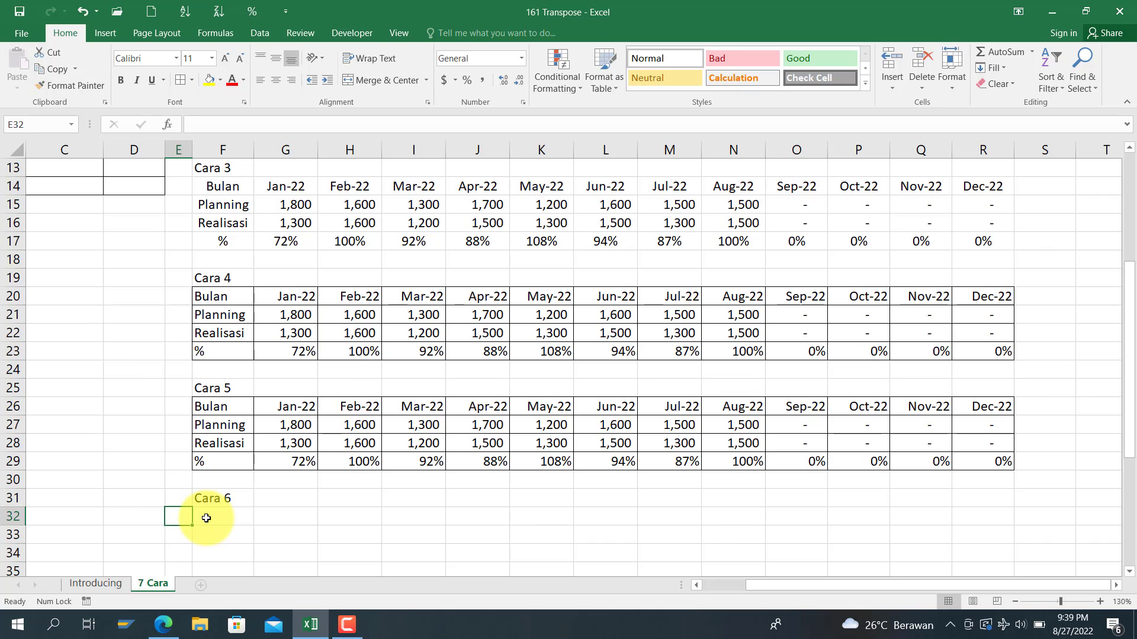
{"action": "left_click_drag", "start_coordinate": [827, 587], "coordinate": [619, 537]}
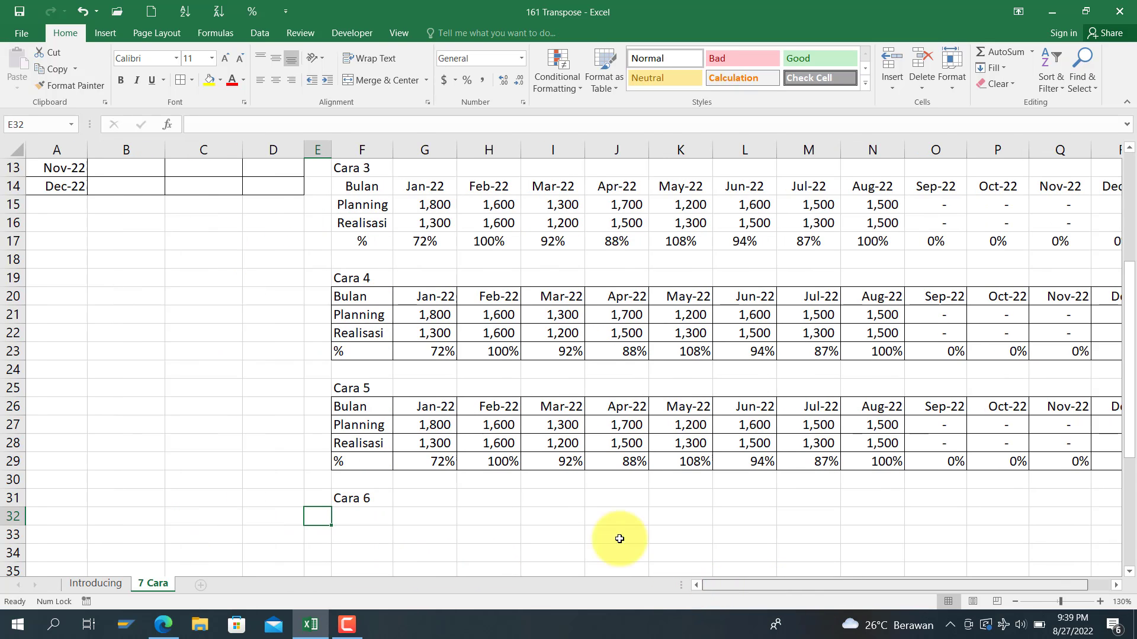
{"action": "scroll", "coordinate": [248, 330], "scroll_direction": "up", "scroll_amount": 4}
{"action": "left_click", "coordinate": [52, 187]}
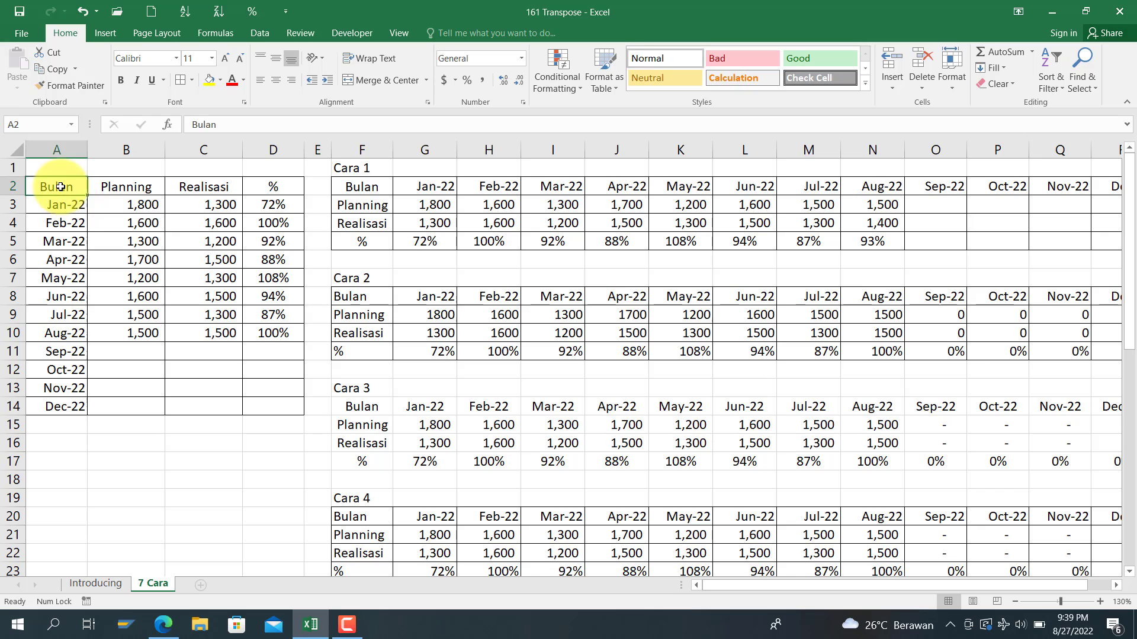
{"action": "scroll", "coordinate": [192, 484], "scroll_direction": "down", "scroll_amount": 3}
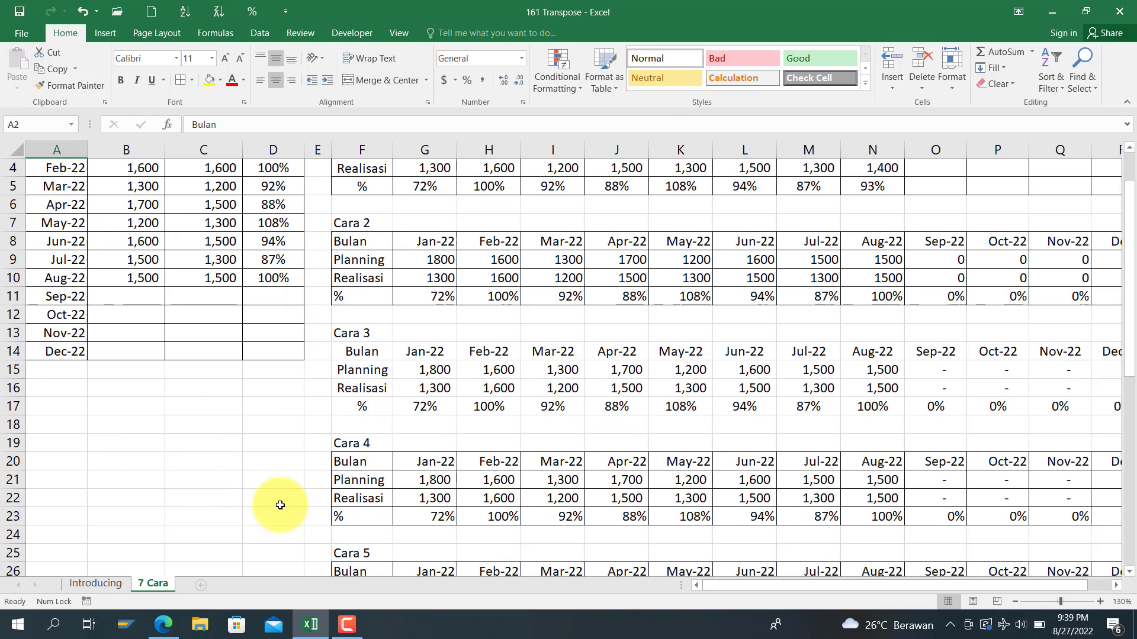
{"action": "scroll", "coordinate": [352, 569], "scroll_direction": "down", "scroll_amount": 1}
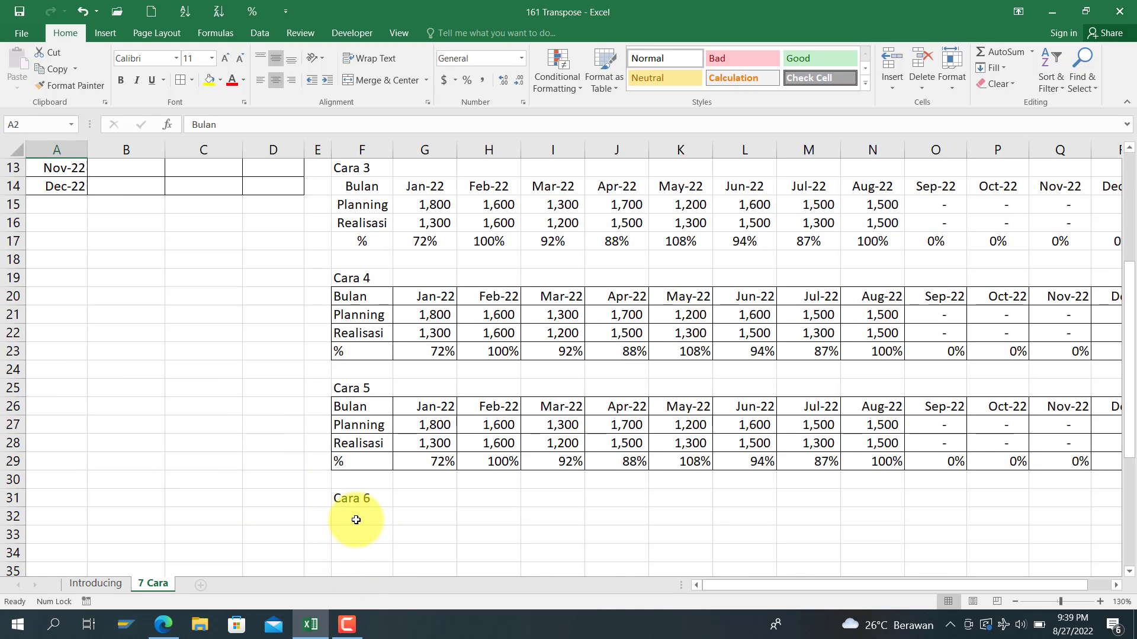
Step: Enter the source cell addresses A2, B2, C2 and D2 as plain text in F32:F35 under Cara 6
{"action": "left_click", "coordinate": [356, 517]}
{"action": "type", "text": "A"}
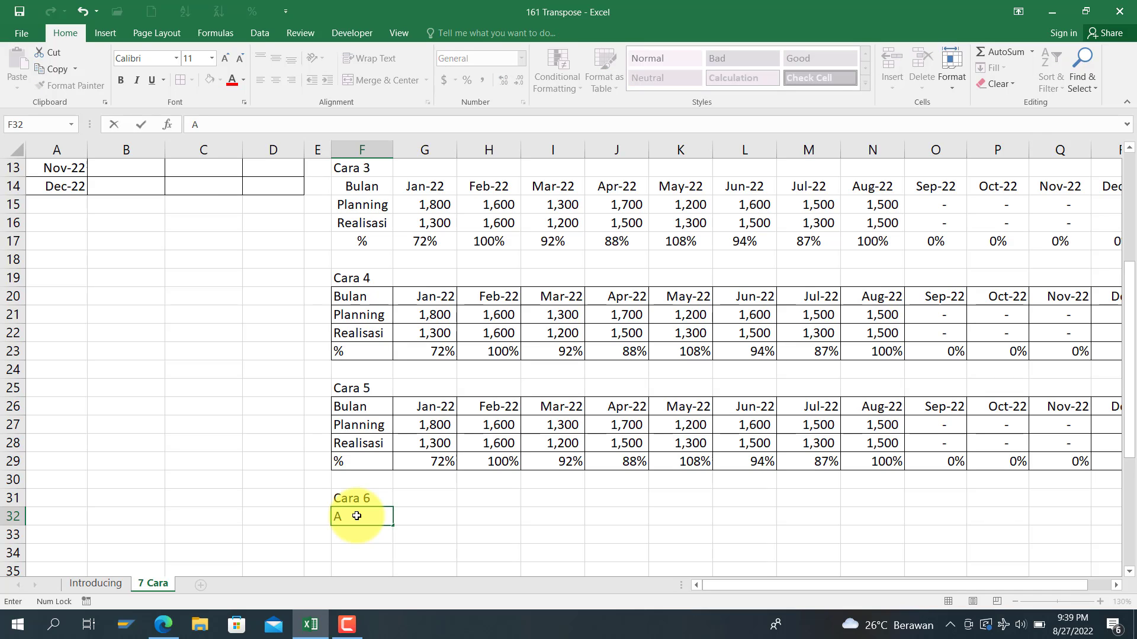
{"action": "type", "text": "2"}
{"action": "key", "text": "Return"}
{"action": "type", "text": "B2"}
{"action": "key", "text": "Return"}
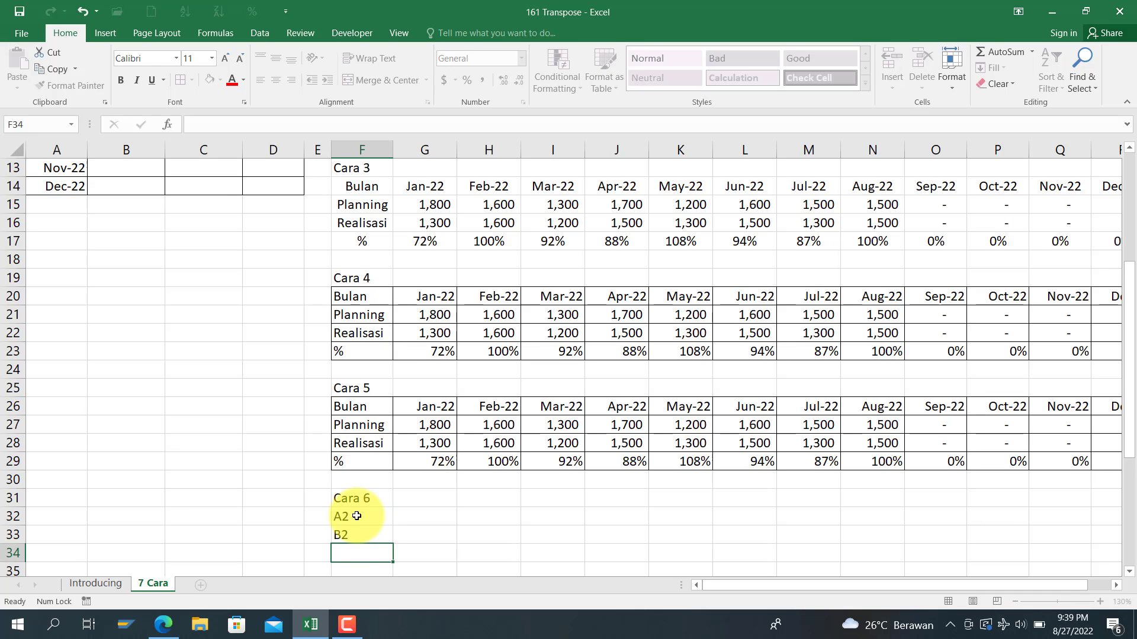
{"action": "type", "text": "C2"}
{"action": "key", "text": "Return"}
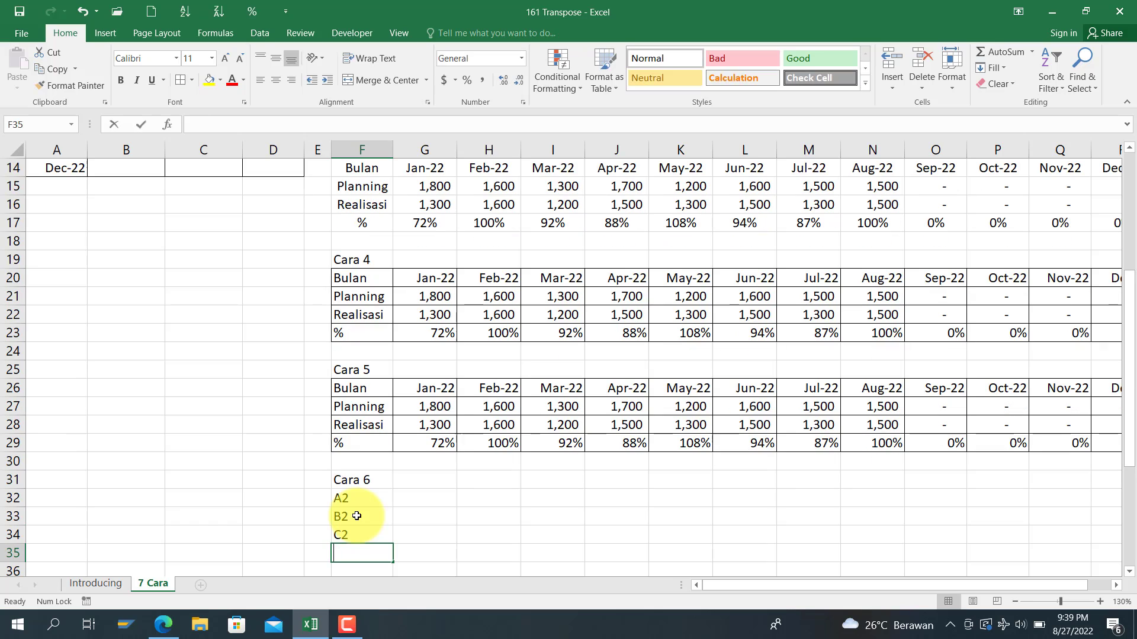
{"action": "type", "text": "D2"}
{"action": "key", "text": "Return"}
Step: Fill the address texts in F32:F35 across to column R so the row numbers run up to 14
{"action": "key", "text": "Up"}
{"action": "key", "text": "Up"}
{"action": "key", "text": "Up"}
{"action": "key", "text": "Up"}
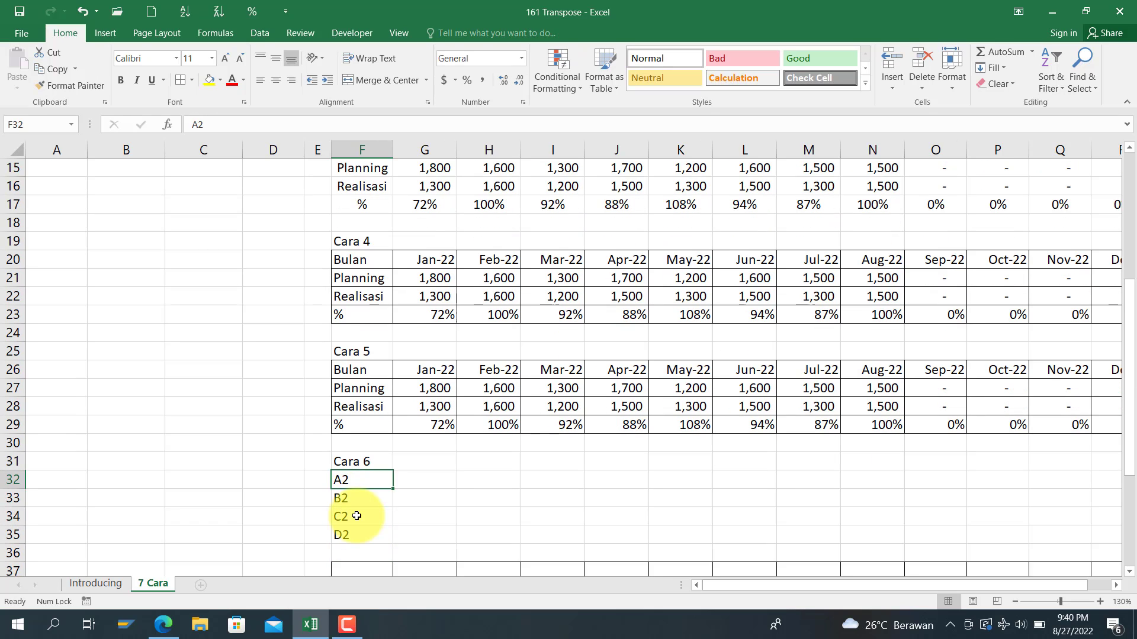
{"action": "key", "text": "shift+Down"}
{"action": "key", "text": "shift+Down"}
{"action": "key", "text": "shift+Down"}
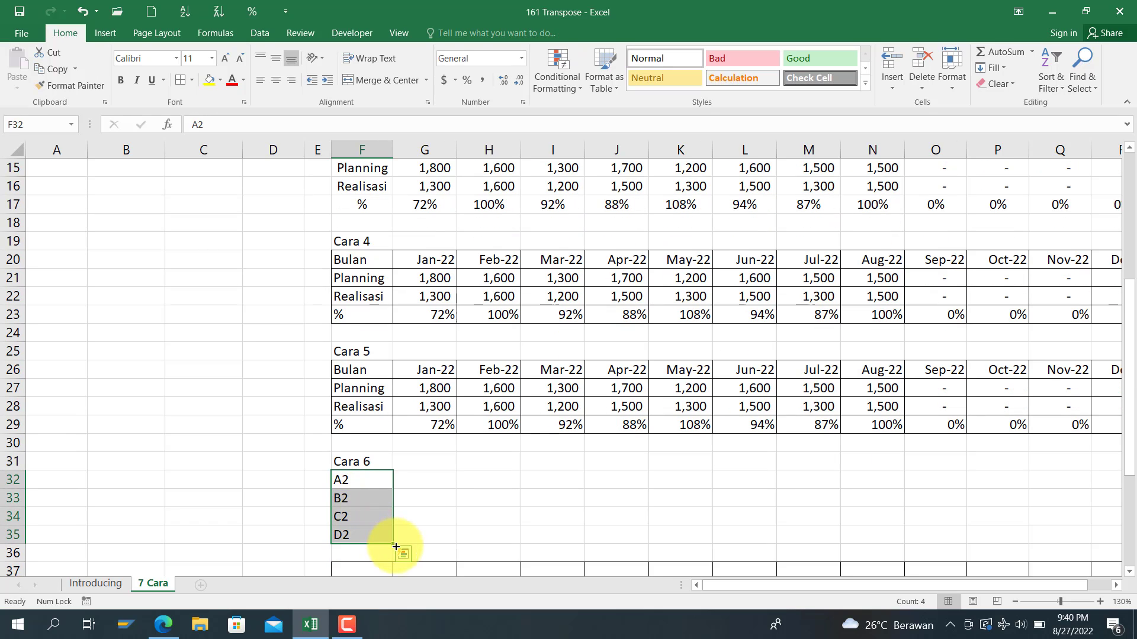
{"action": "left_click_drag", "start_coordinate": [392, 544], "coordinate": [1036, 539]}
{"action": "left_click", "coordinate": [720, 510]}
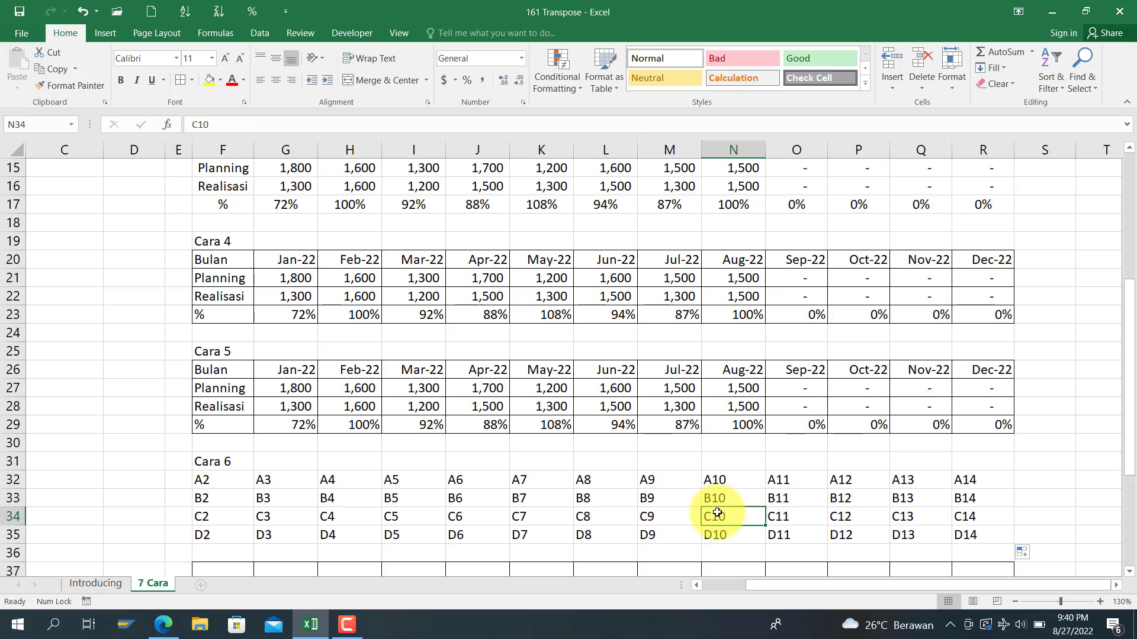
Step: Enter =INDIRECT(F32) in F37 and fill the formula across and down the bordered Cara 6 table to R40
{"action": "left_click_drag", "start_coordinate": [759, 589], "coordinate": [759, 589]}
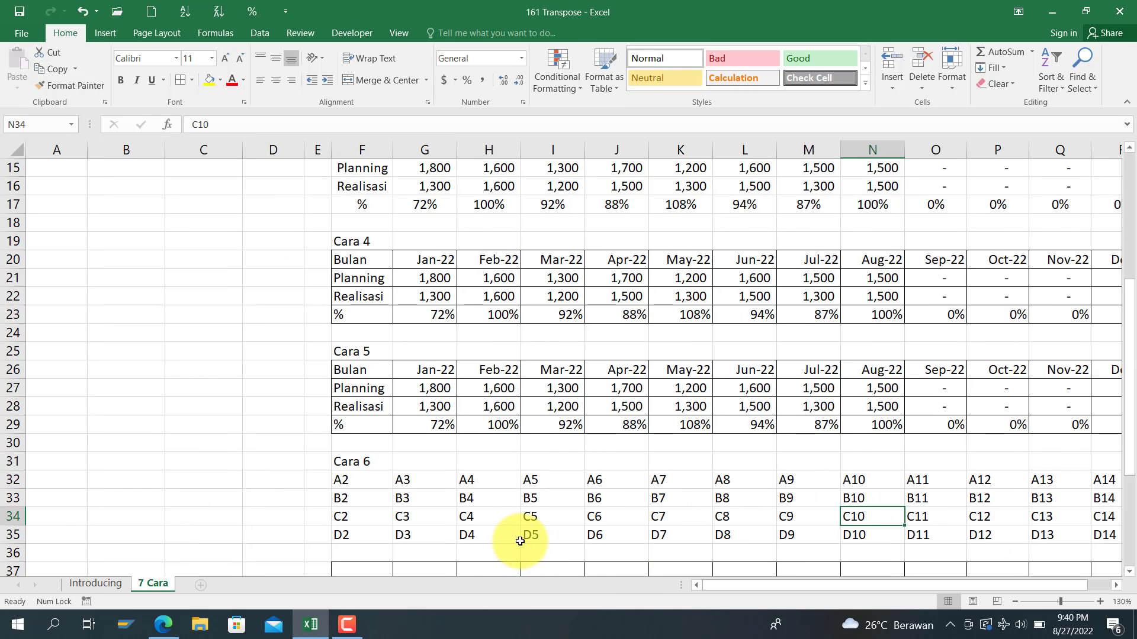
{"action": "scroll", "coordinate": [474, 509], "scroll_direction": "down", "scroll_amount": 3}
{"action": "left_click", "coordinate": [343, 405]}
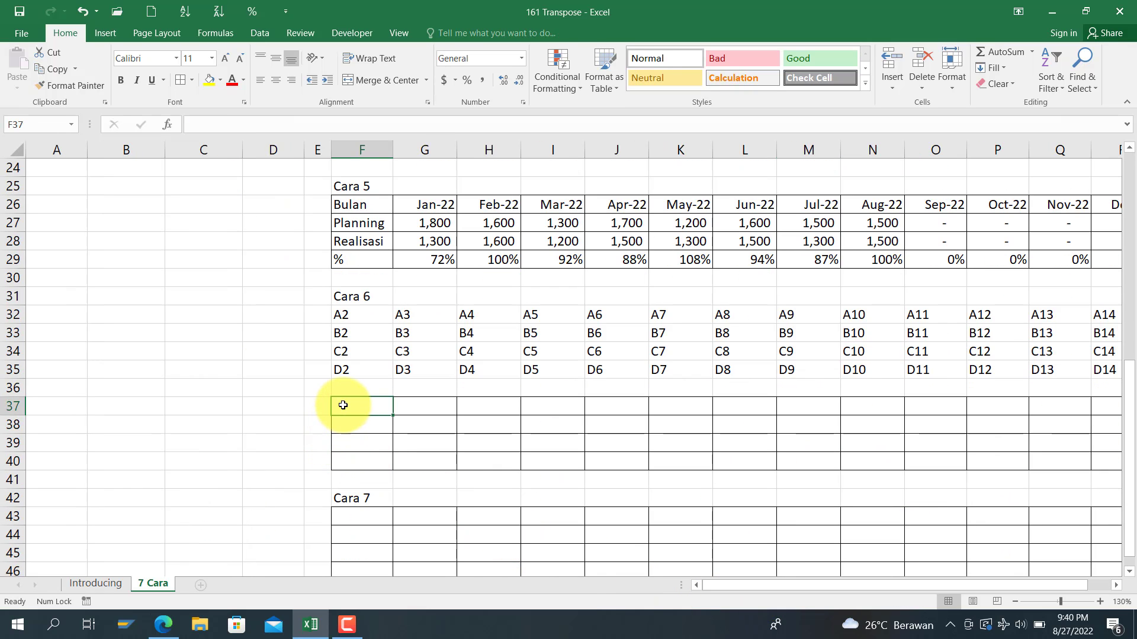
{"action": "type", "text": "=ind"}
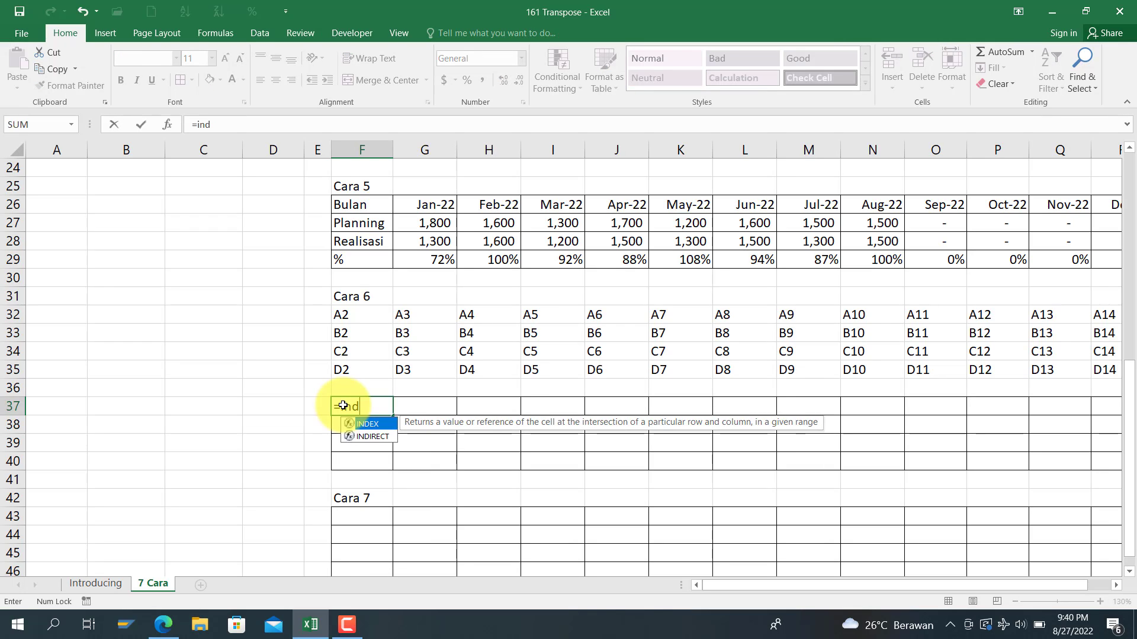
{"action": "type", "text": "irect("}
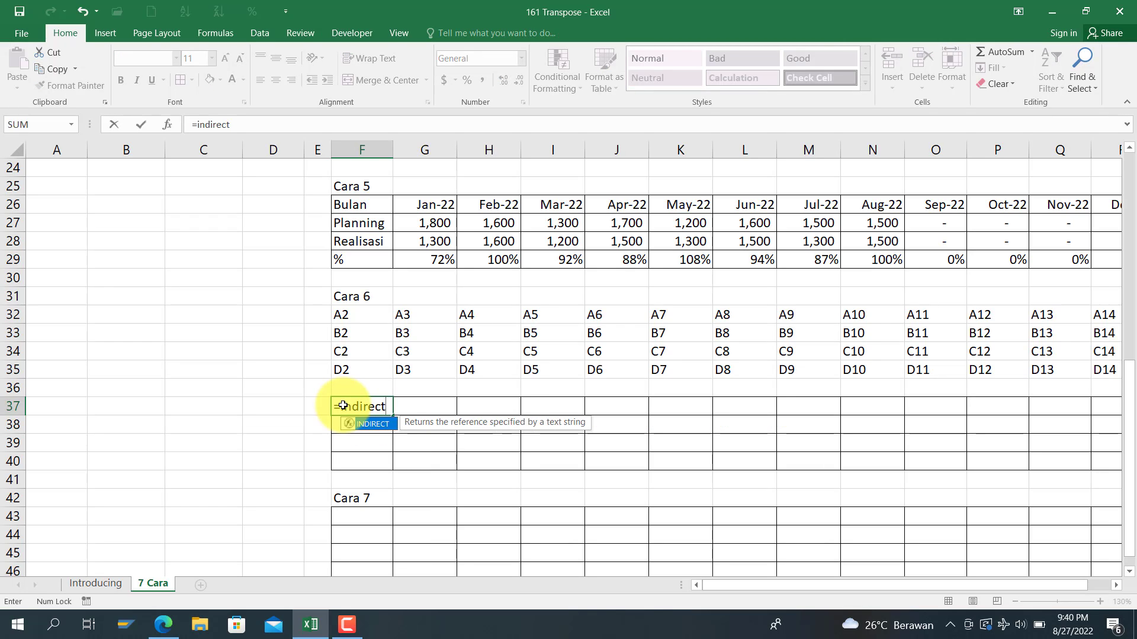
{"action": "left_click", "coordinate": [350, 314]}
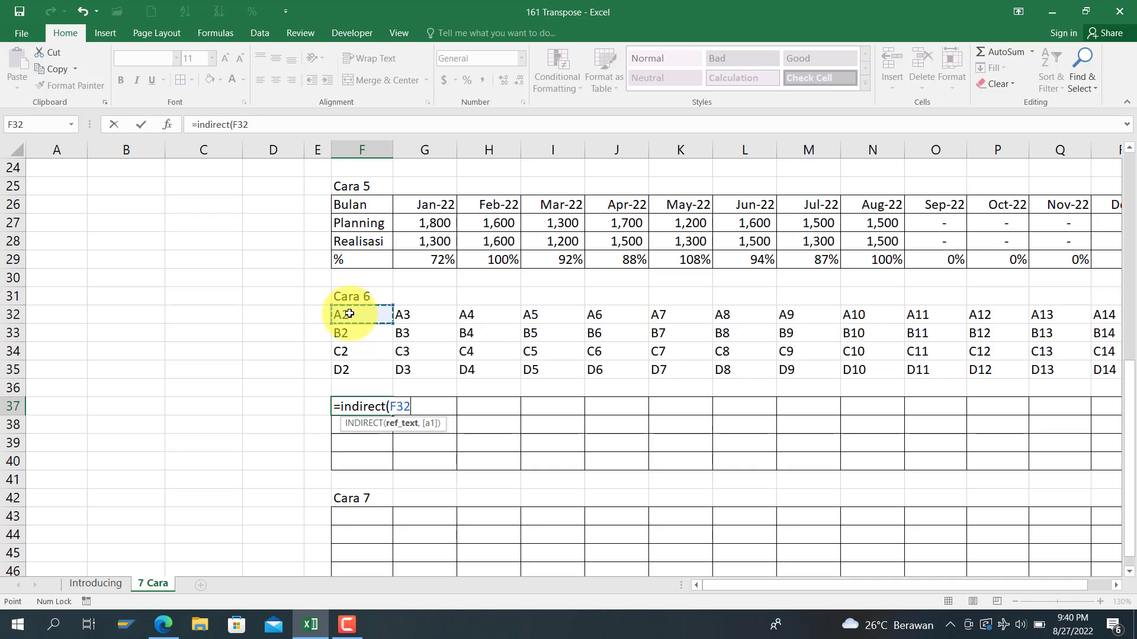
{"action": "key", "text": "Return"}
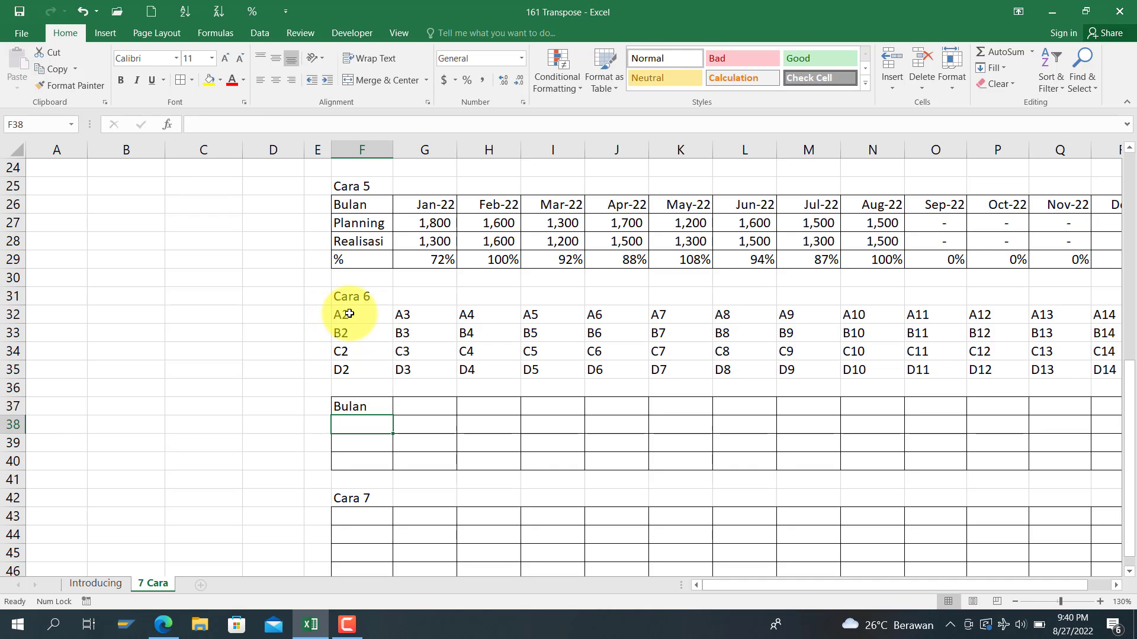
{"action": "left_click", "coordinate": [375, 403]}
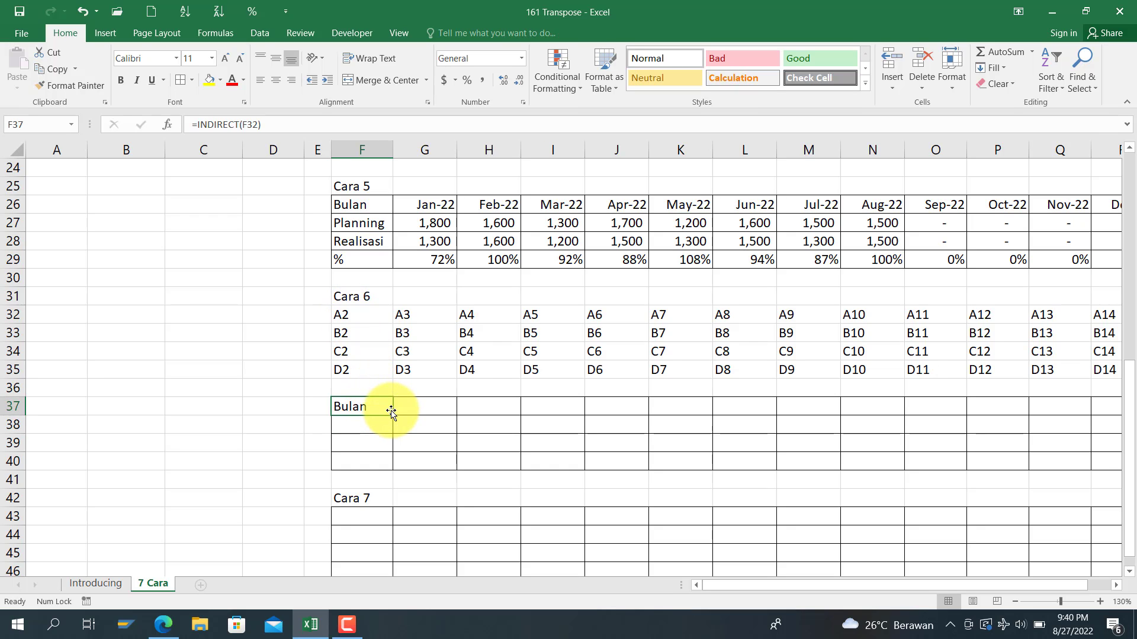
{"action": "left_click_drag", "start_coordinate": [395, 414], "coordinate": [1007, 468]}
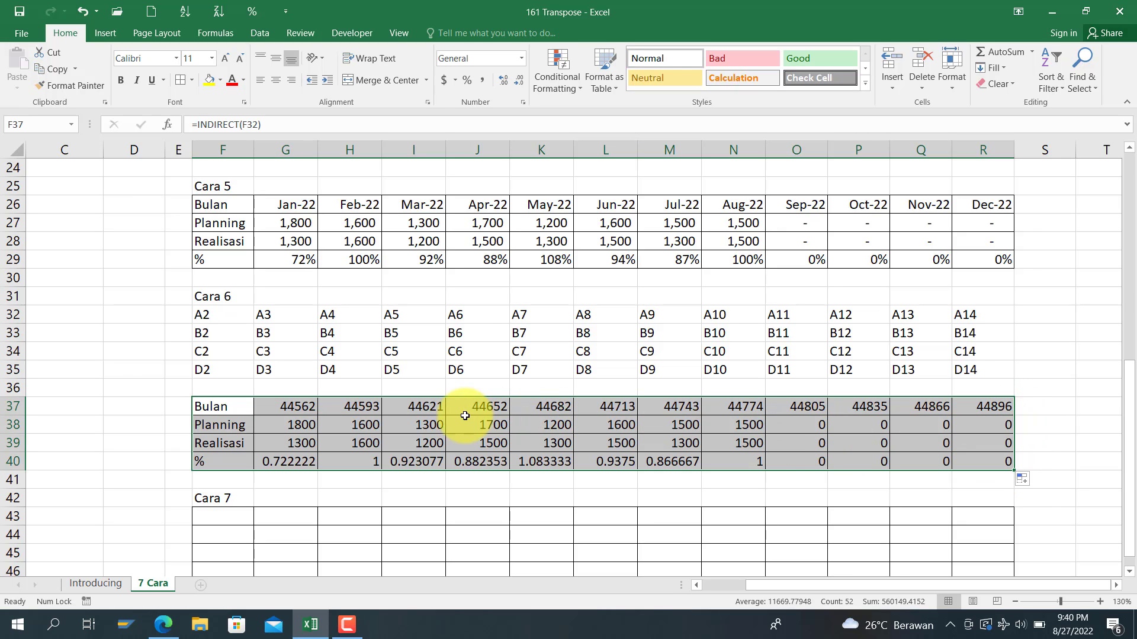
Step: Apply the custom number format mmm-yy to the Cara 6 month headings in G37:R37
{"action": "left_click", "coordinate": [309, 407]}
{"action": "key", "text": "ctrl+shift+Right"}
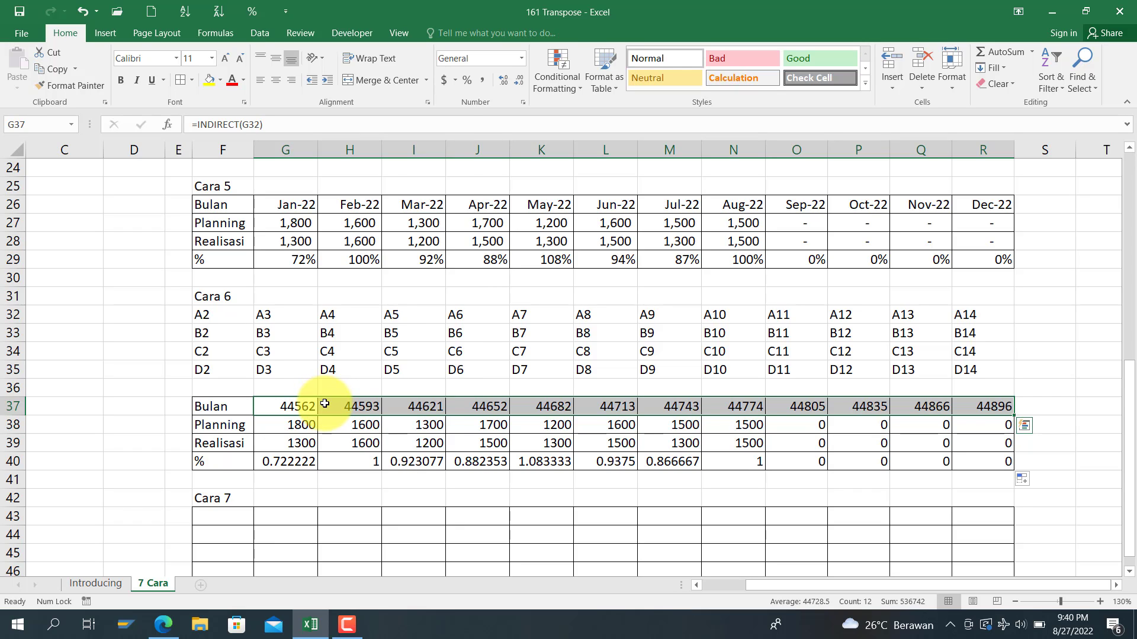
{"action": "right_click", "coordinate": [324, 404]}
{"action": "left_click", "coordinate": [379, 344]}
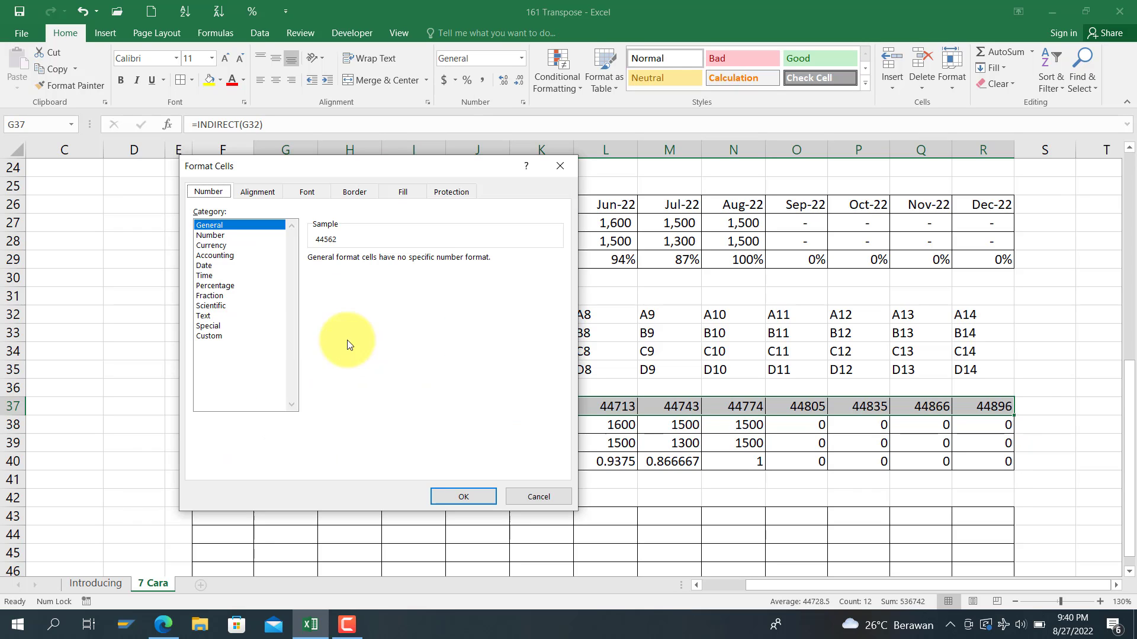
{"action": "left_click", "coordinate": [216, 335]}
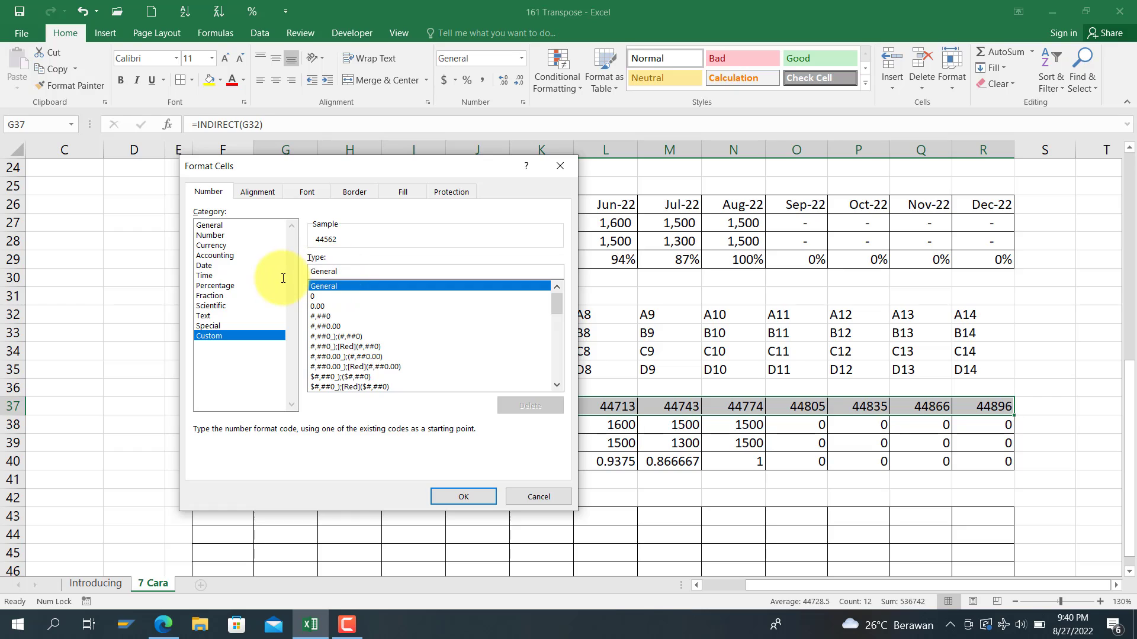
{"action": "left_click_drag", "start_coordinate": [283, 279], "coordinate": [282, 258]}
{"action": "type", "text": "mmm"}
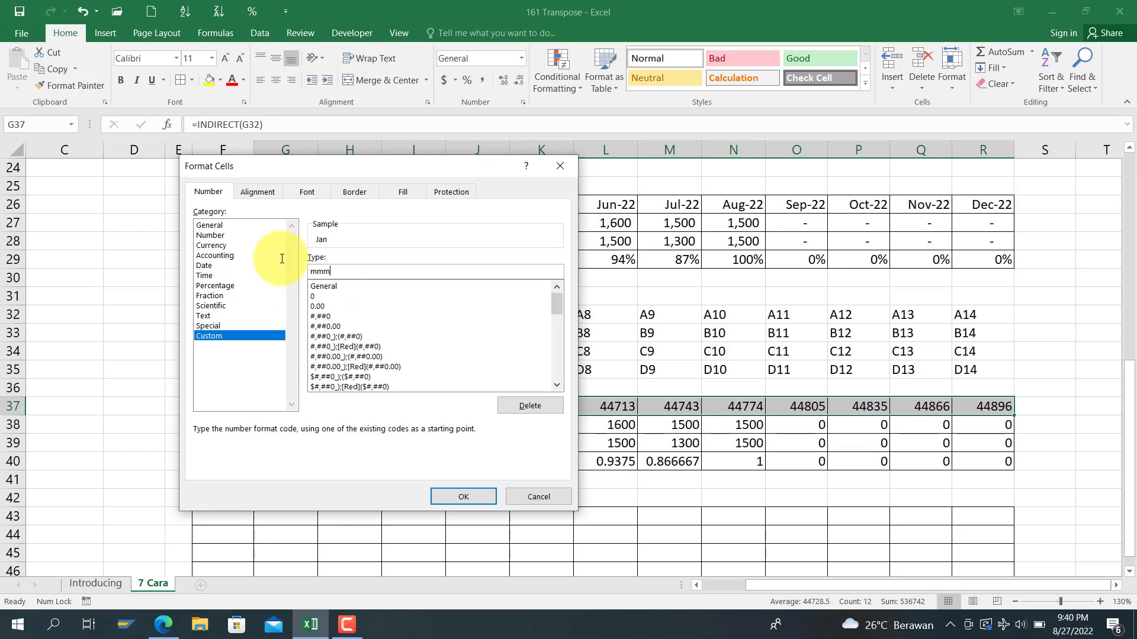
{"action": "type", "text": "-yy"}
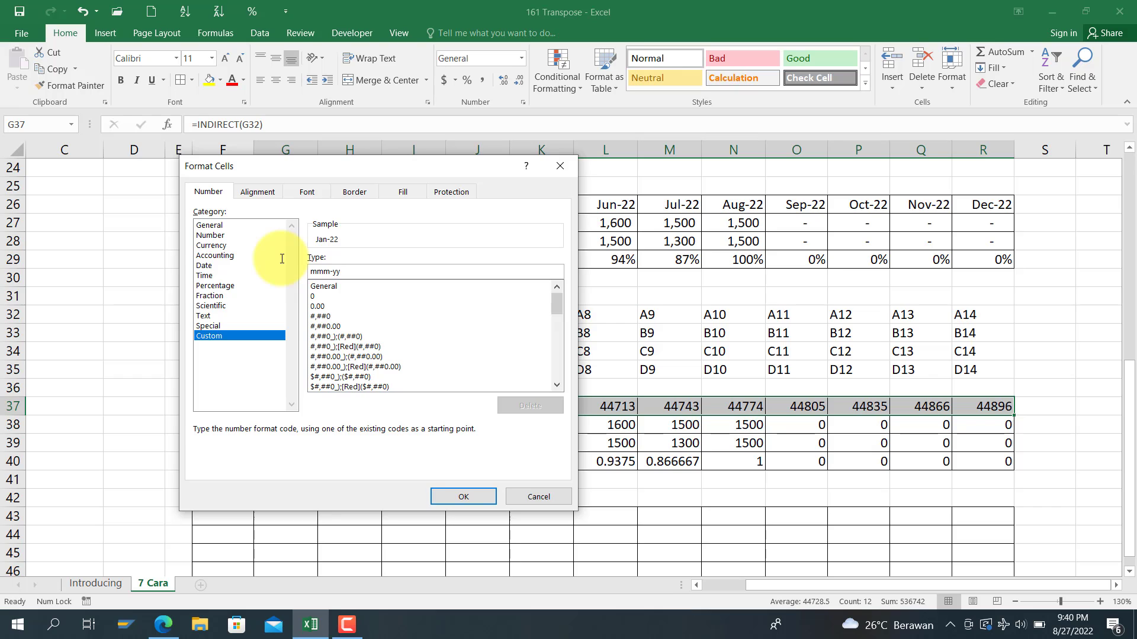
{"action": "left_click", "coordinate": [463, 496]}
Step: Format the Cara 6 Planning and Realisasi values in G38:R39 with comma style and no decimals
{"action": "left_click", "coordinate": [276, 428]}
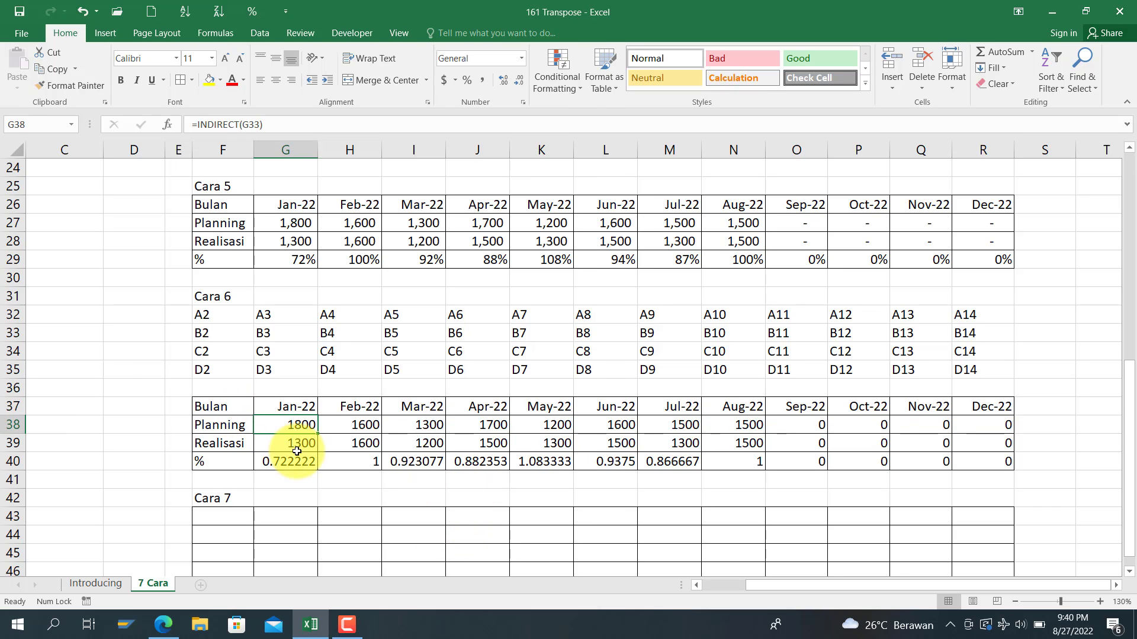
{"action": "key", "text": "shift+Down"}
{"action": "key", "text": "ctrl+shift+Right"}
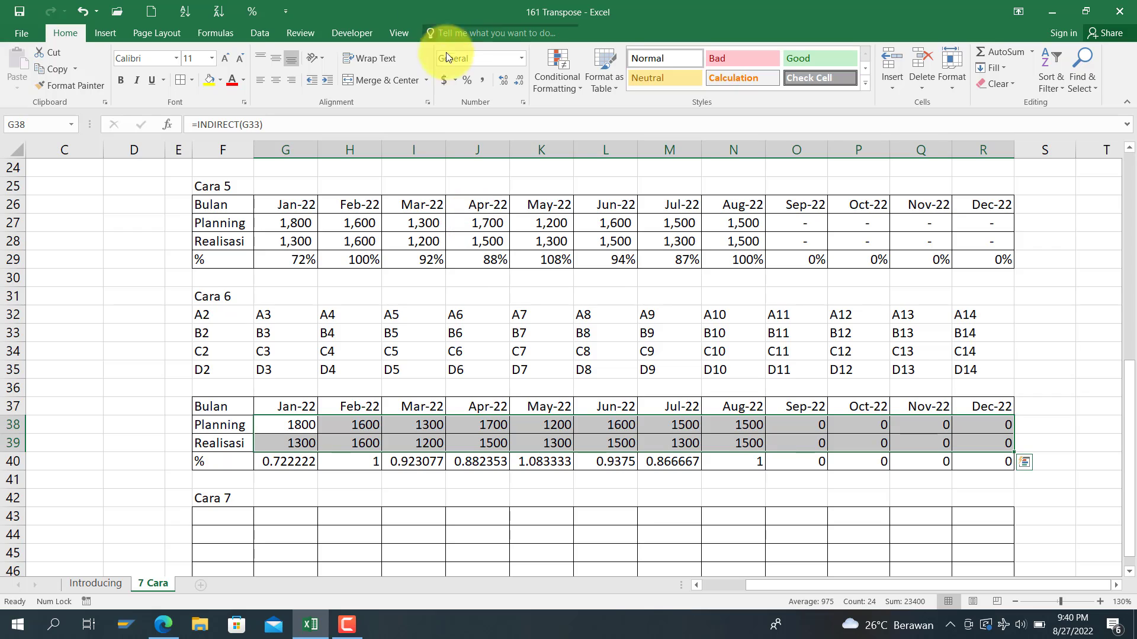
{"action": "left_click", "coordinate": [483, 81]}
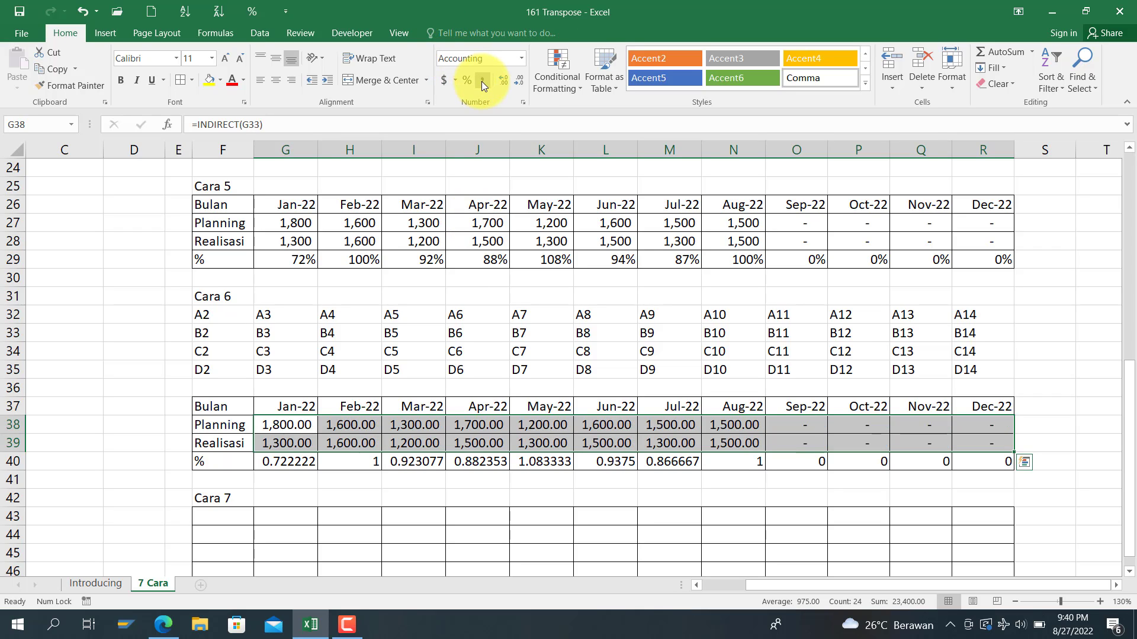
{"action": "left_click", "coordinate": [518, 80]}
{"action": "left_click", "coordinate": [519, 80]}
Step: Format the Cara 6 % row values in G40:R40 as percentages
{"action": "left_click", "coordinate": [285, 461]}
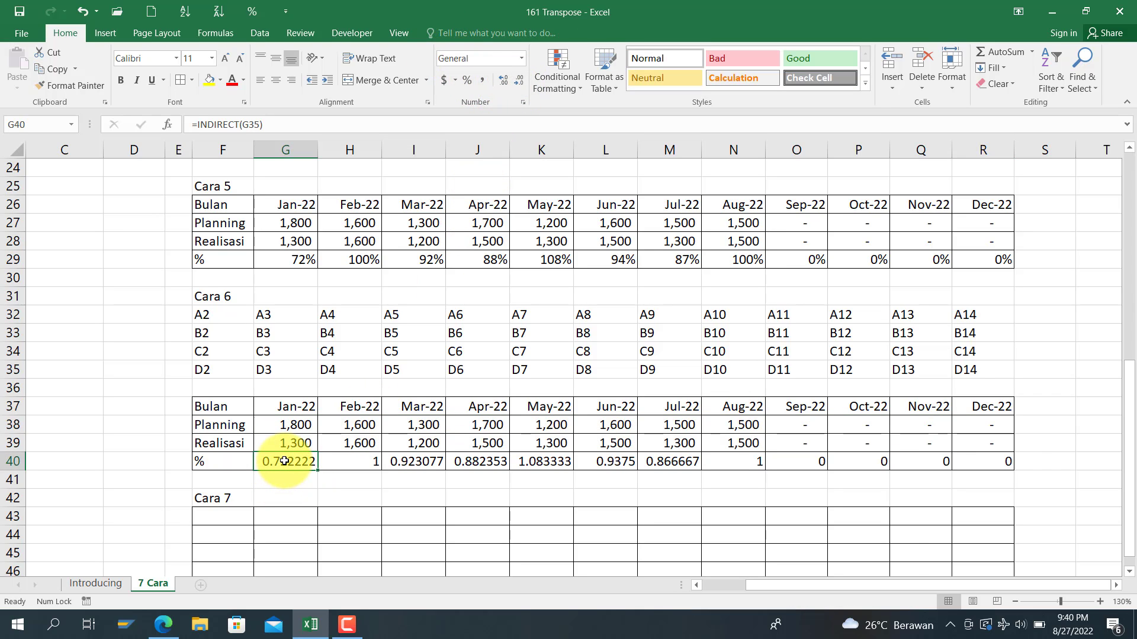
{"action": "key", "text": "ctrl+shift+Right"}
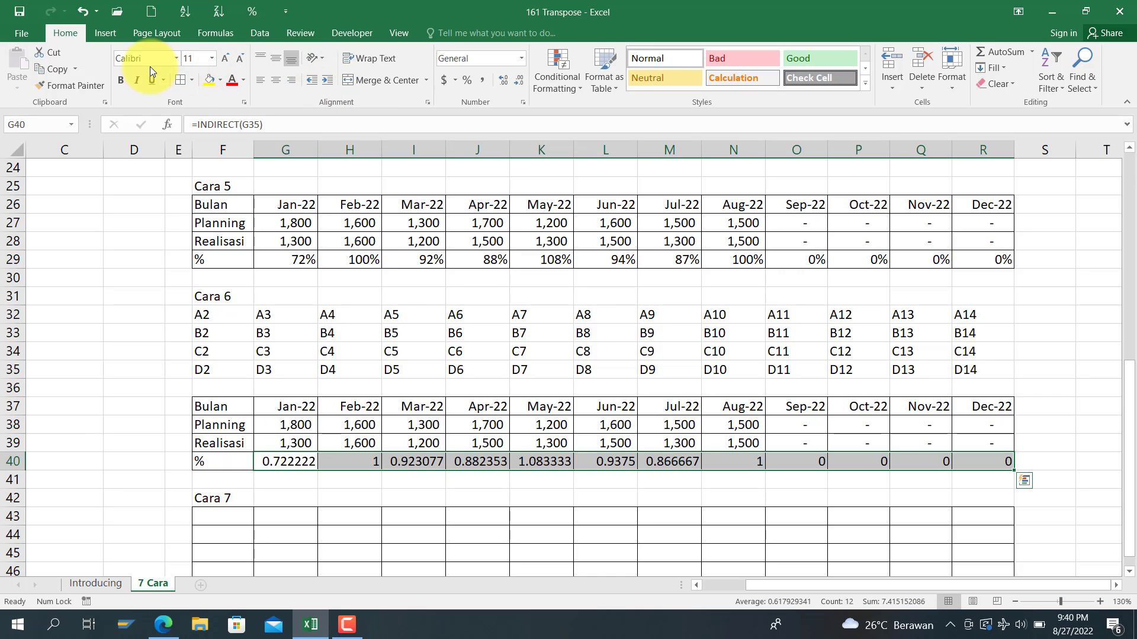
{"action": "left_click", "coordinate": [466, 80]}
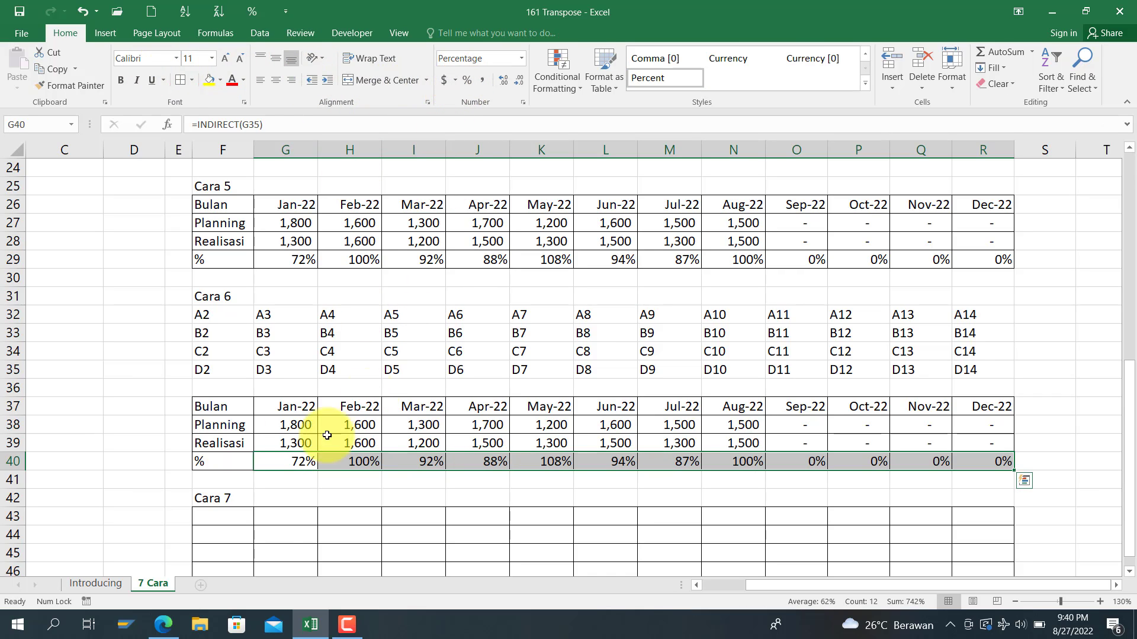
Step: Start an HLOOKUP formula in F43 of the Cara 7 table with A2 as the lookup value
{"action": "left_click", "coordinate": [274, 521]}
{"action": "scroll", "coordinate": [272, 521], "scroll_direction": "down", "scroll_amount": 2}
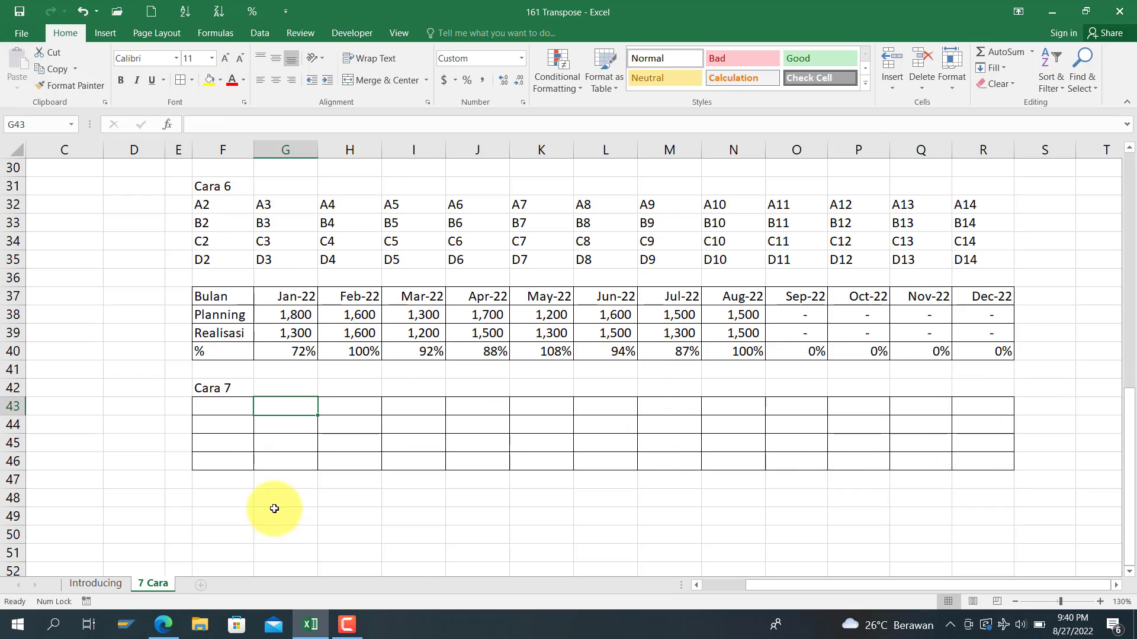
{"action": "left_click", "coordinate": [230, 405]}
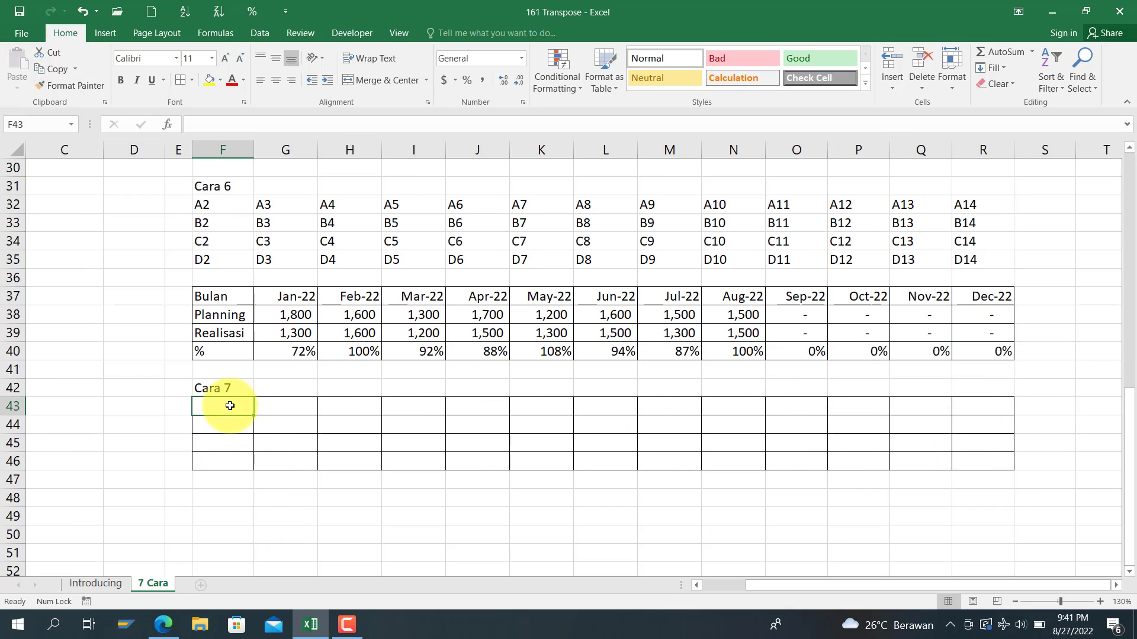
{"action": "scroll", "coordinate": [229, 406], "scroll_direction": "up", "scroll_amount": 1}
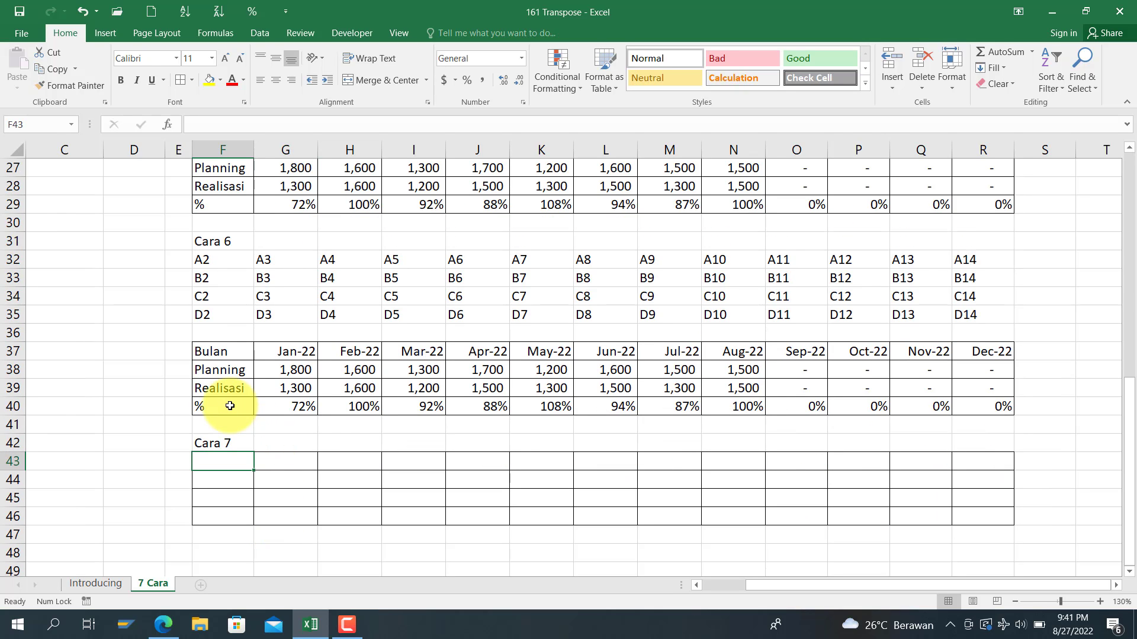
{"action": "type", "text": "=h"}
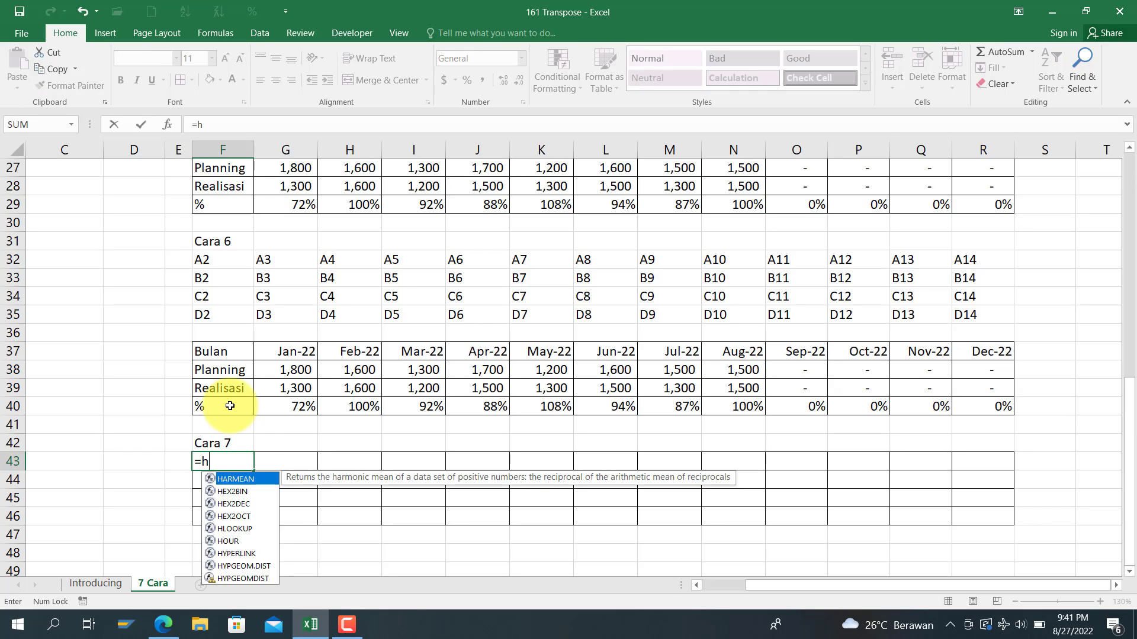
{"action": "type", "text": "lookup("}
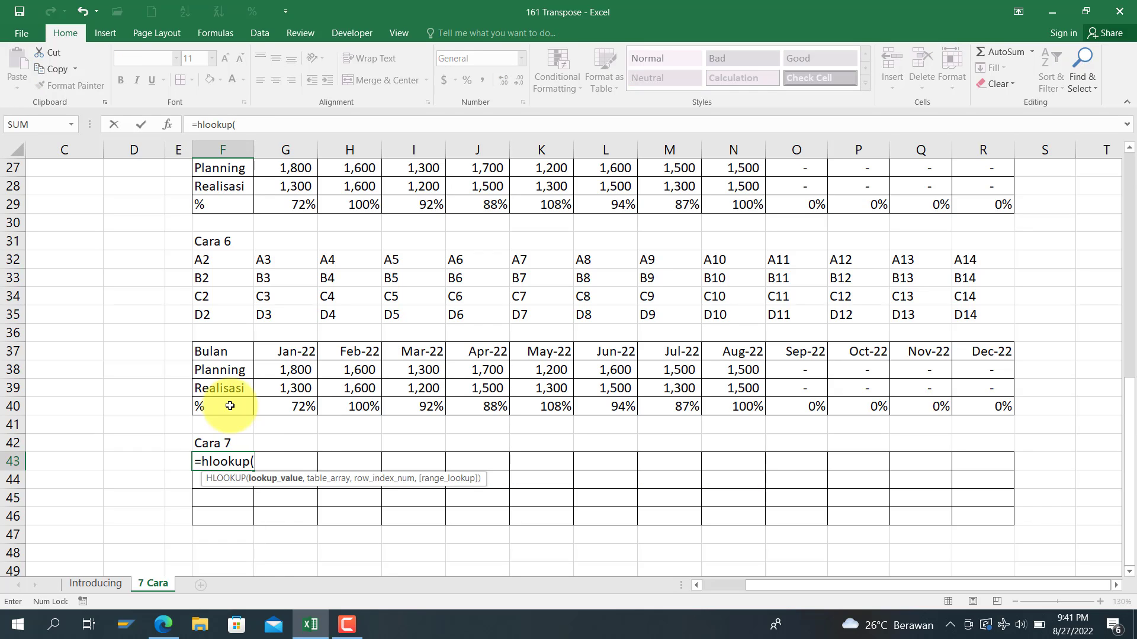
{"action": "left_click_drag", "start_coordinate": [815, 586], "coordinate": [580, 521]}
{"action": "scroll", "coordinate": [536, 485], "scroll_direction": "up", "scroll_amount": 4}
{"action": "scroll", "coordinate": [535, 485], "scroll_direction": "up", "scroll_amount": 5}
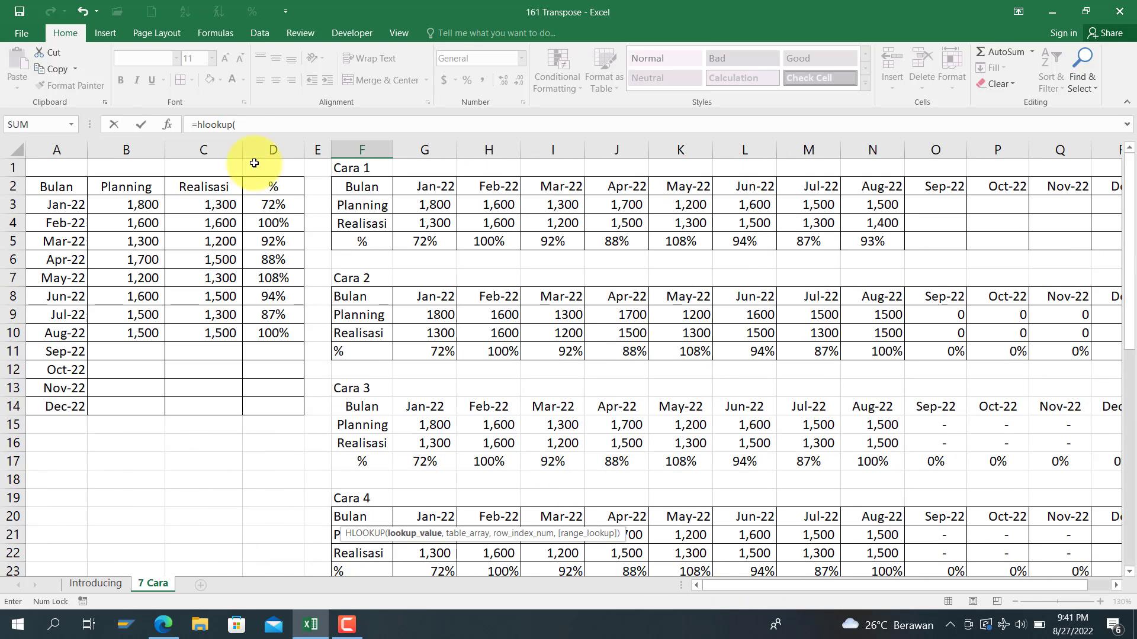
{"action": "left_click", "coordinate": [66, 187]}
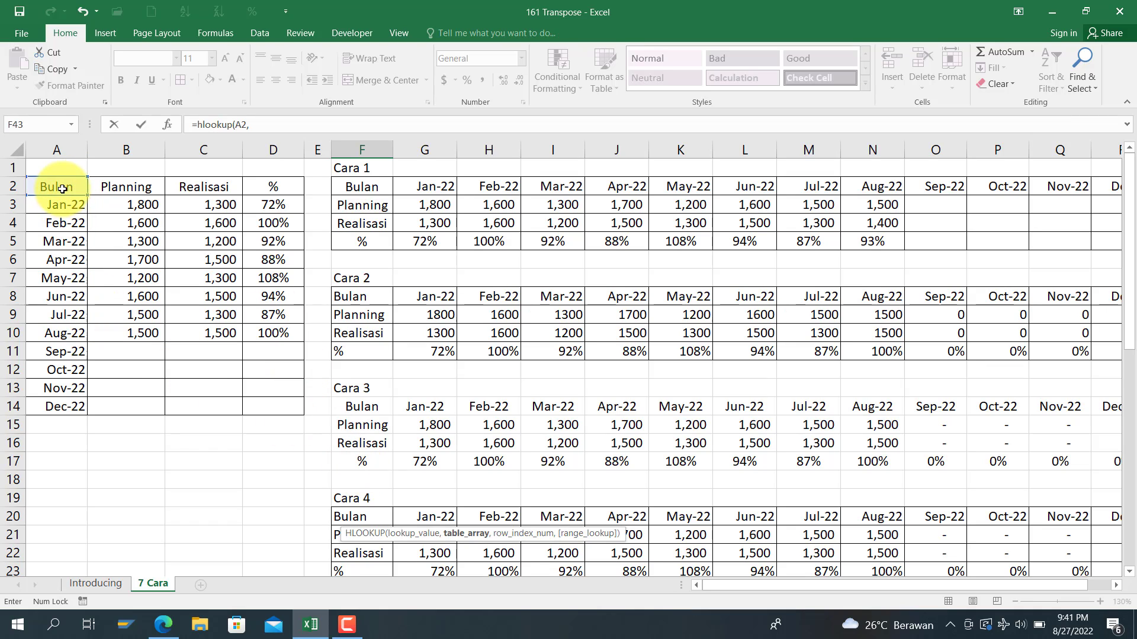
Step: Complete the F43 HLOOKUP with the absolute table range $A$2:$D$14, row index 1 and exact match 0
{"action": "left_click_drag", "start_coordinate": [62, 188], "coordinate": [277, 401]}
{"action": "key", "text": "F4"}
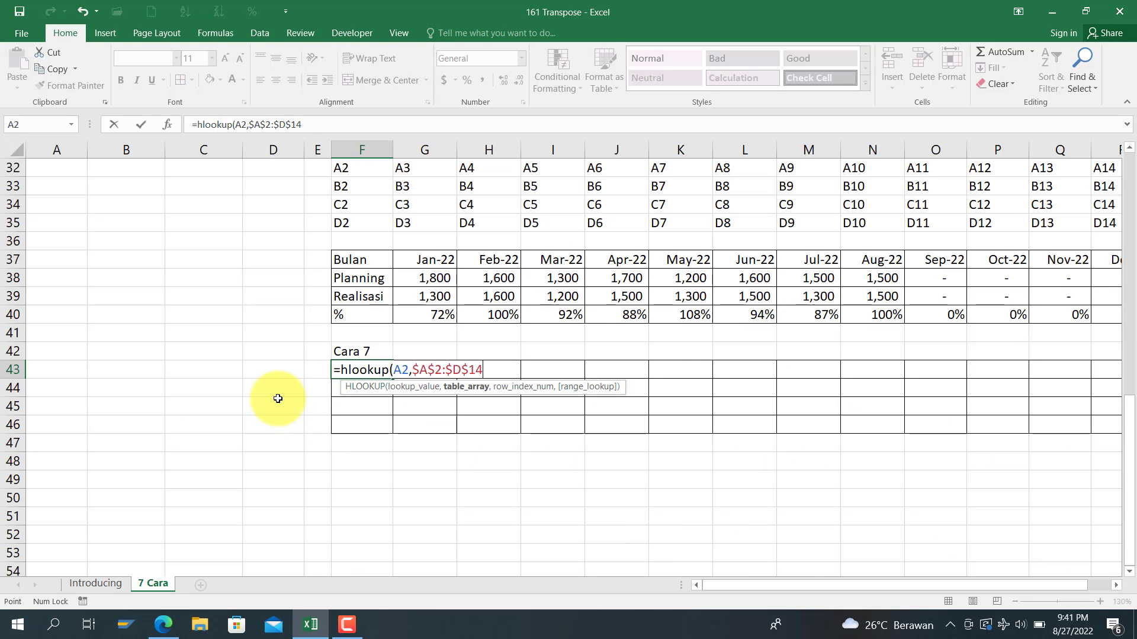
{"action": "type", "text": ","}
{"action": "scroll", "coordinate": [356, 406], "scroll_direction": "up", "scroll_amount": 6}
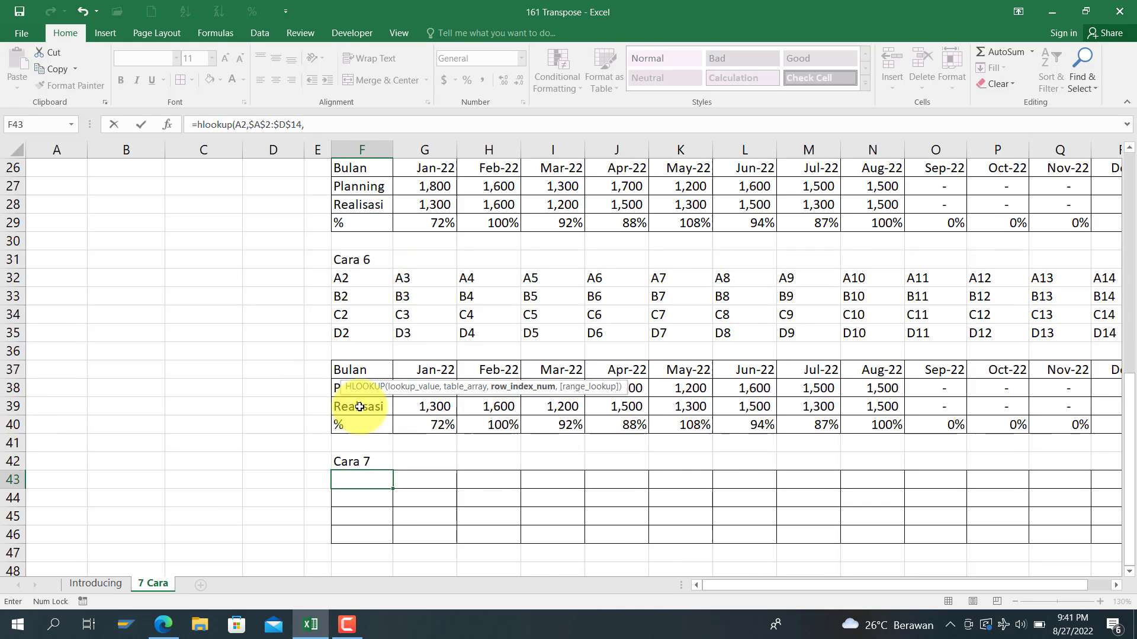
{"action": "scroll", "coordinate": [355, 407], "scroll_direction": "up", "scroll_amount": 4}
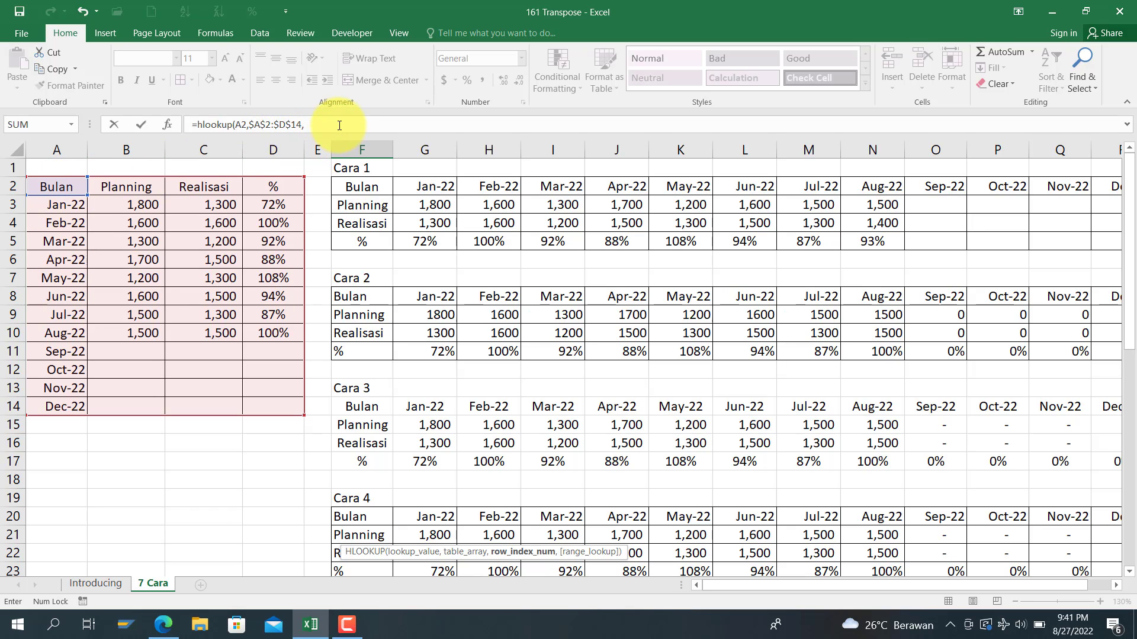
{"action": "type", "text": "1,"}
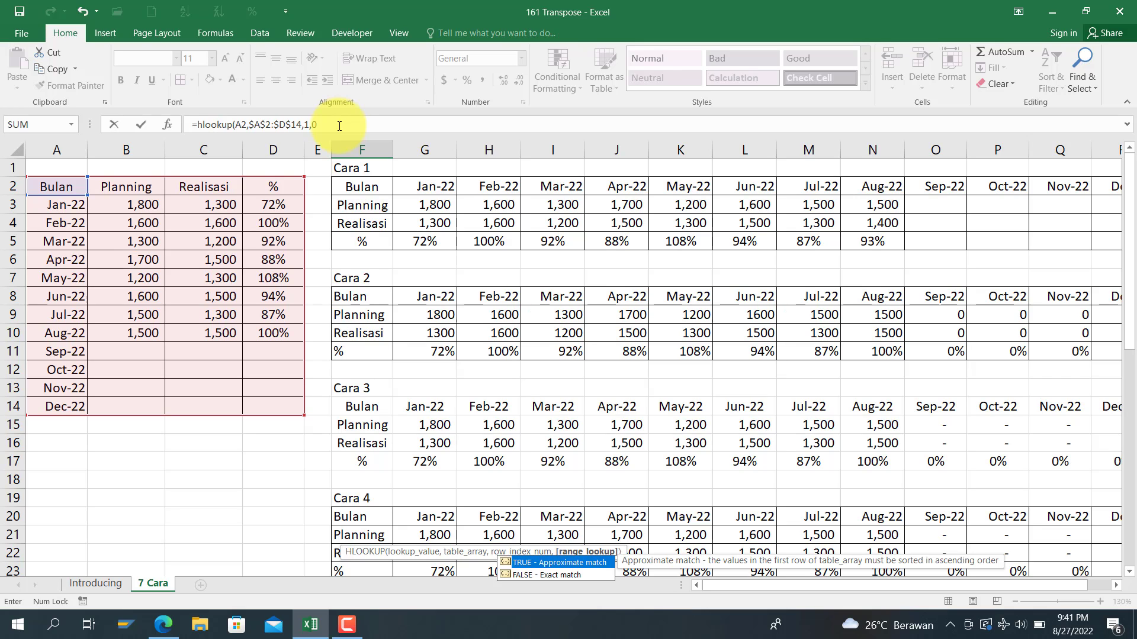
{"action": "type", "text": "0"}
{"action": "key", "text": "Return"}
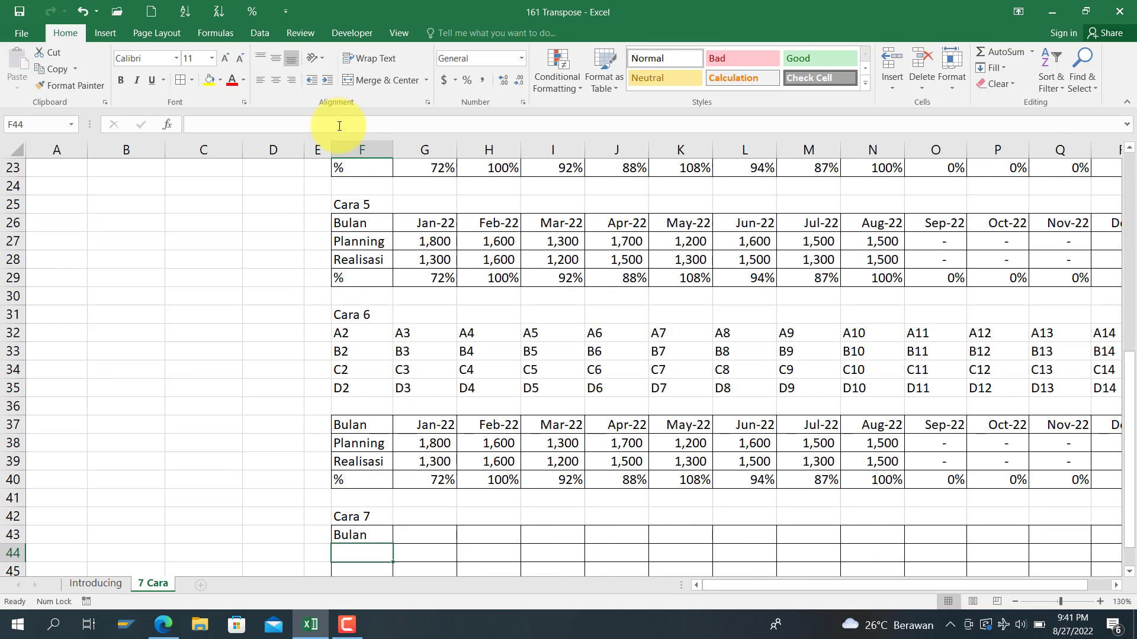
Step: Make the lookup value in the F43 HLOOKUP formula absolute as $A$2
{"action": "left_click", "coordinate": [355, 534]}
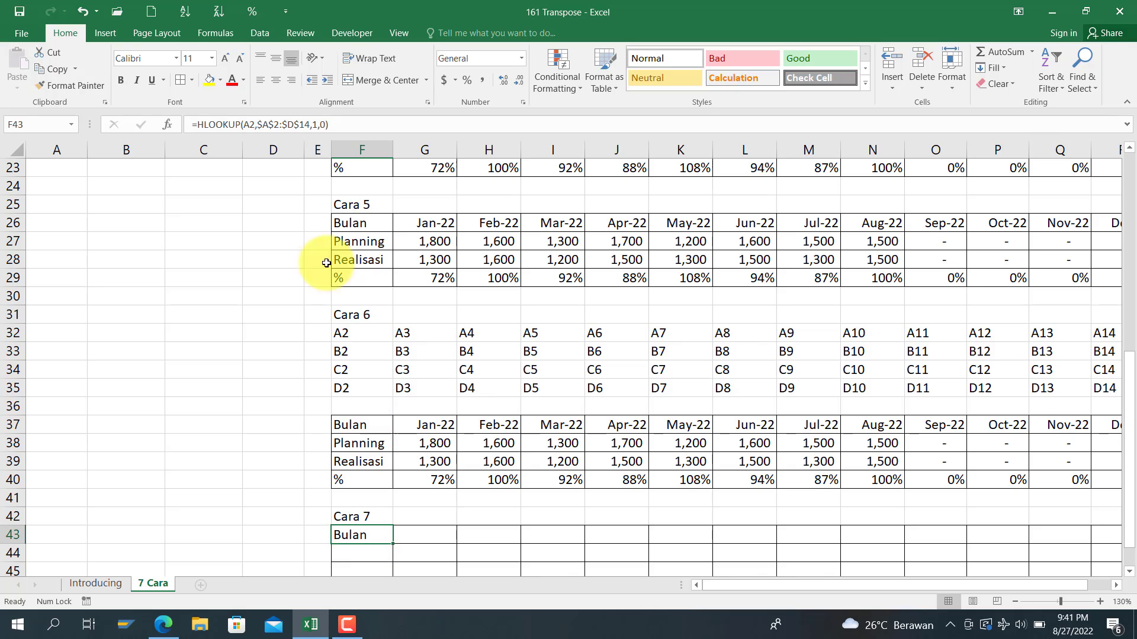
{"action": "left_click", "coordinate": [265, 129]}
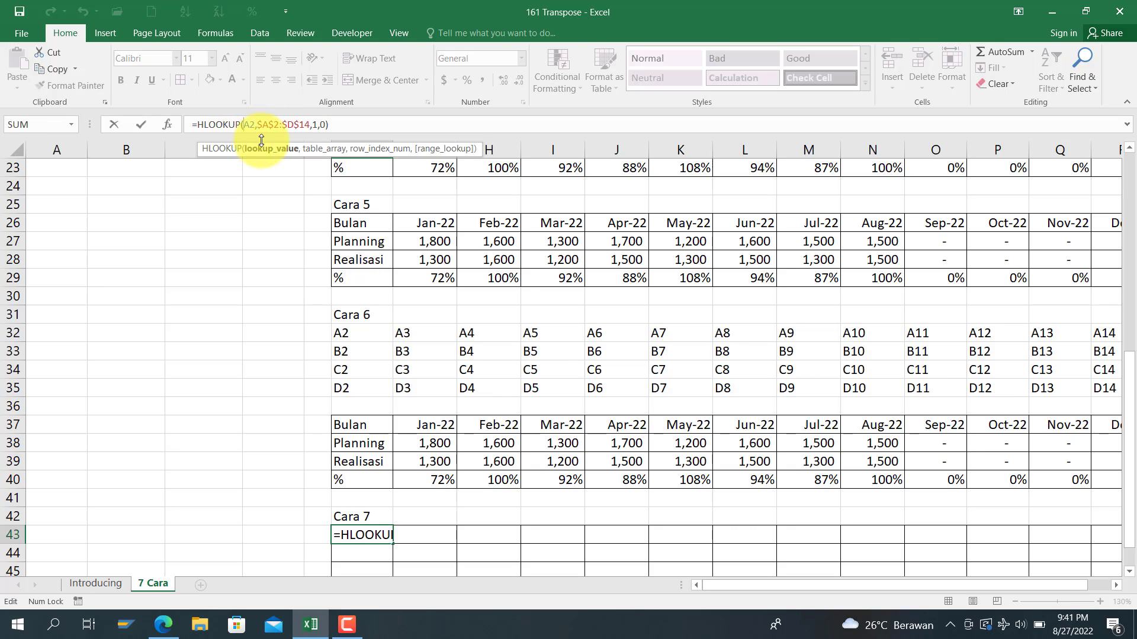
{"action": "key", "text": "F4"}
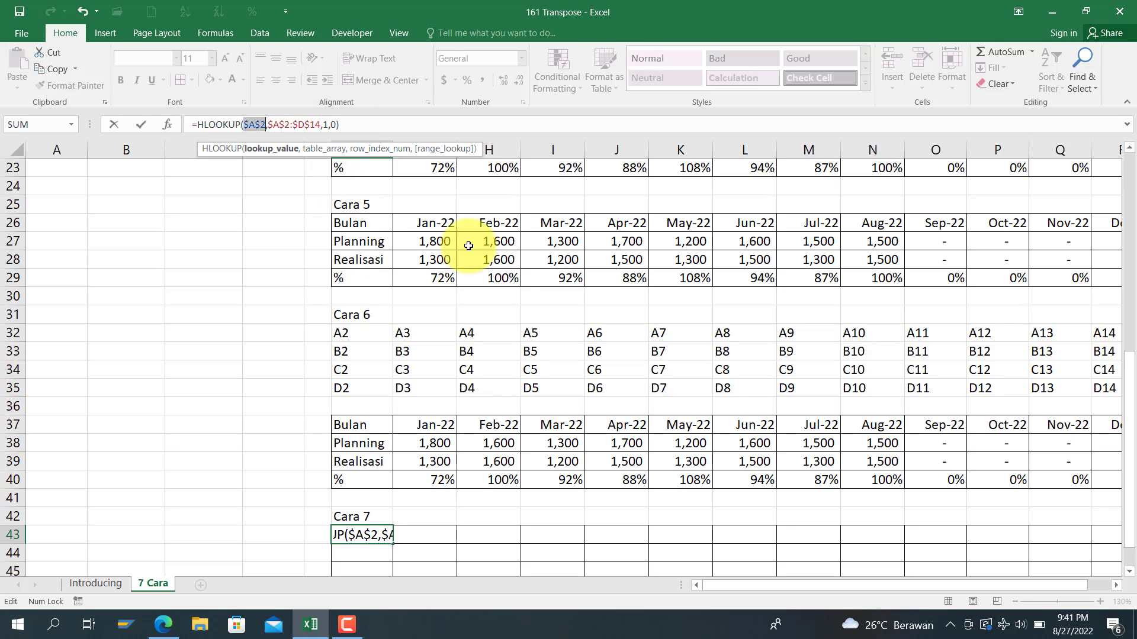
Step: Replace the row index in the F43 HLOOKUP formula with COLUMNS($F41:F41)
{"action": "left_click_drag", "start_coordinate": [1130, 389], "coordinate": [1070, 165]}
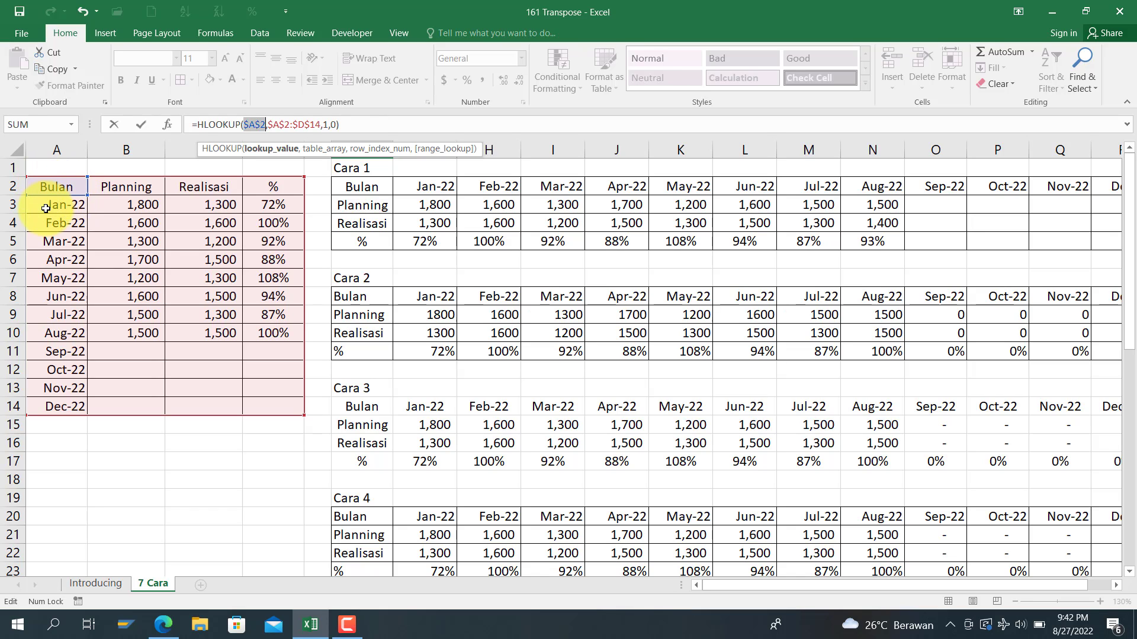
{"action": "left_click", "coordinate": [324, 125]}
{"action": "key", "text": "Delete"}
{"action": "type", "text": "column"}
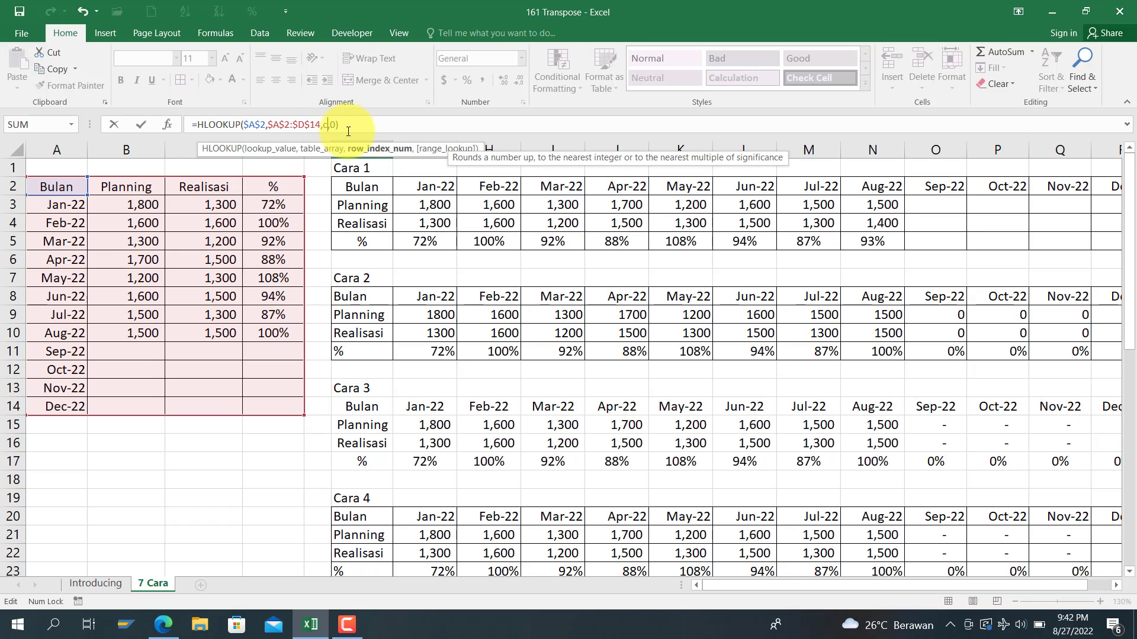
{"action": "type", "text": "s("}
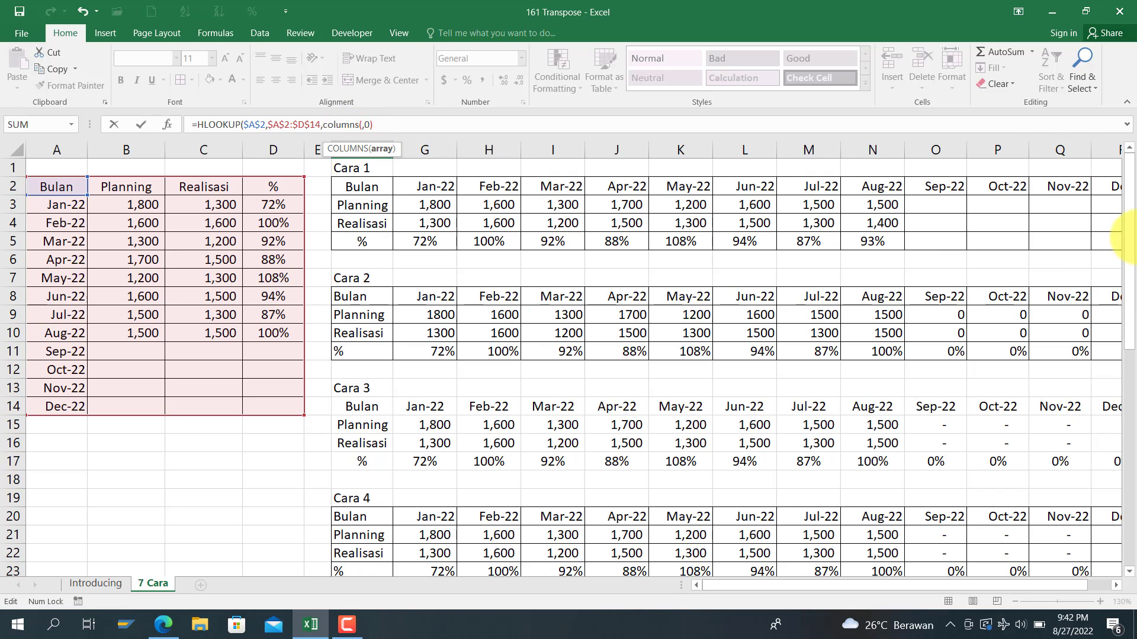
{"action": "left_click_drag", "start_coordinate": [1130, 216], "coordinate": [1119, 434]}
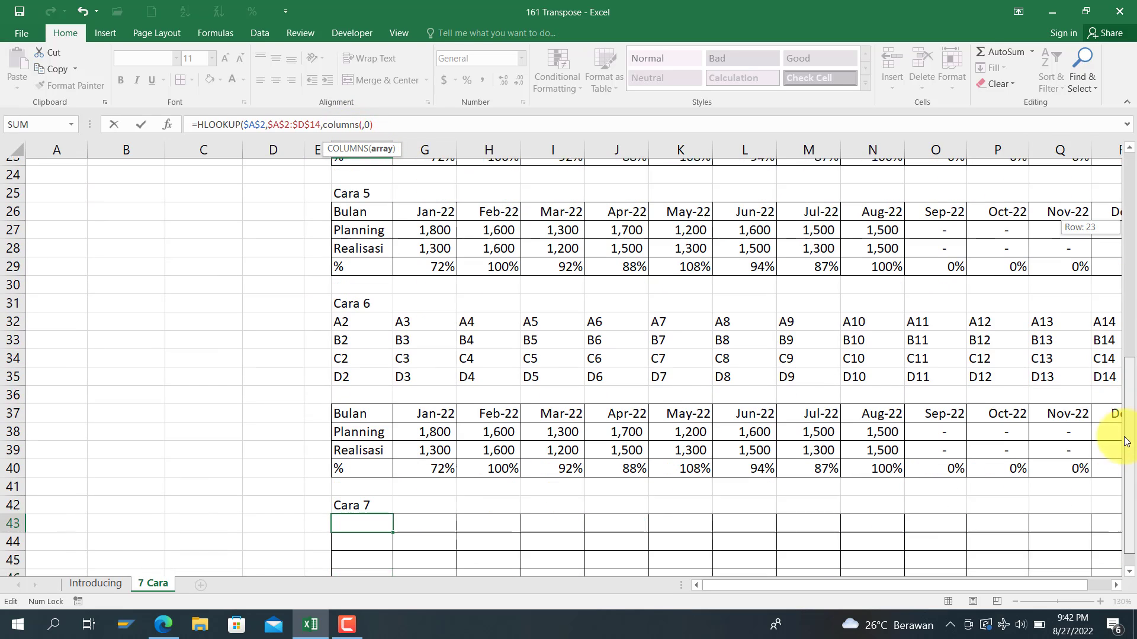
{"action": "left_click", "coordinate": [356, 477]}
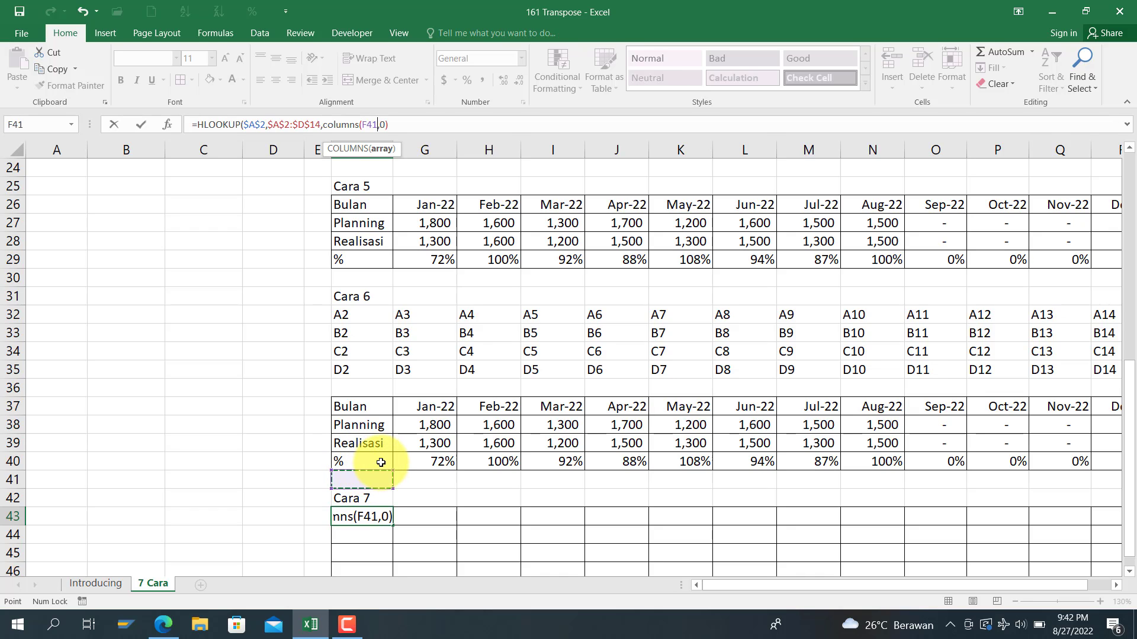
{"action": "type", "text": ":F41"}
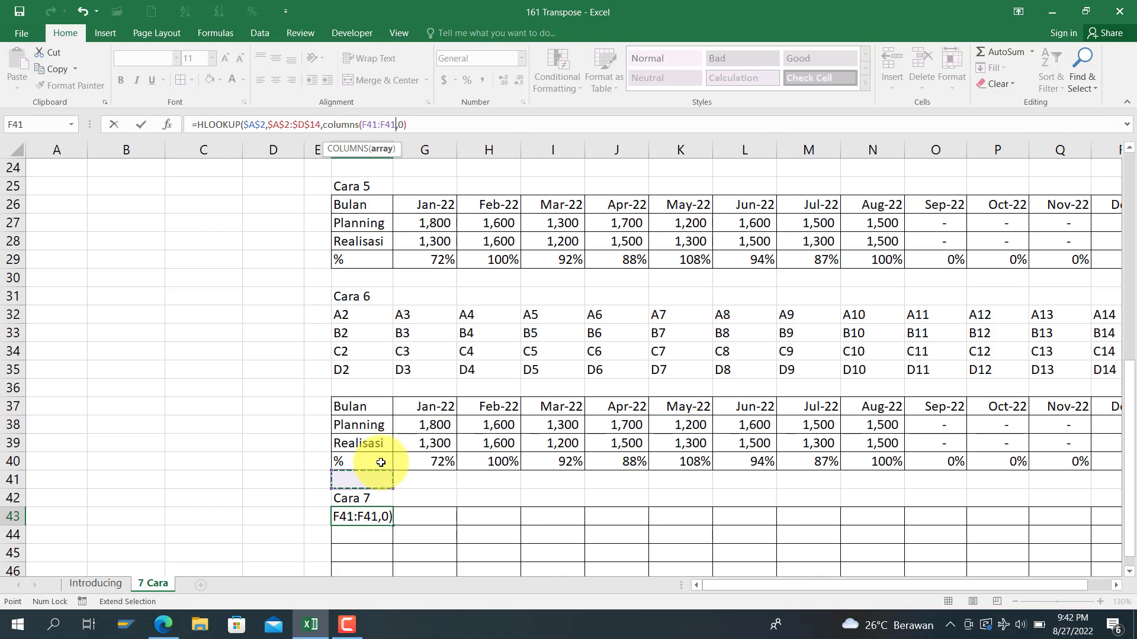
{"action": "type", "text": ")"}
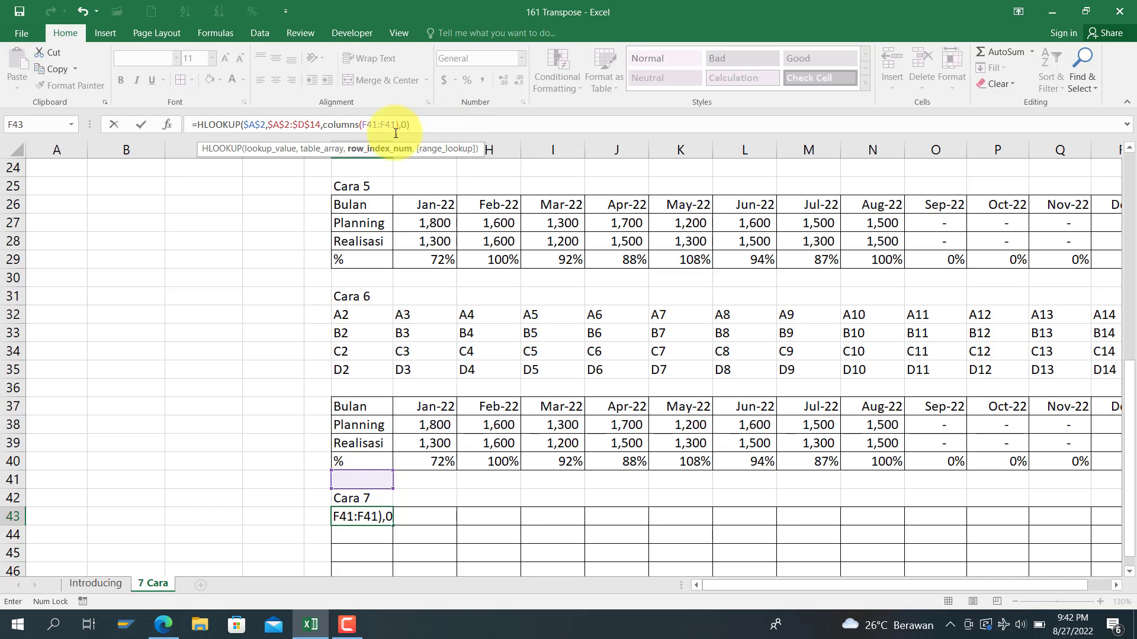
{"action": "left_click", "coordinate": [365, 121]}
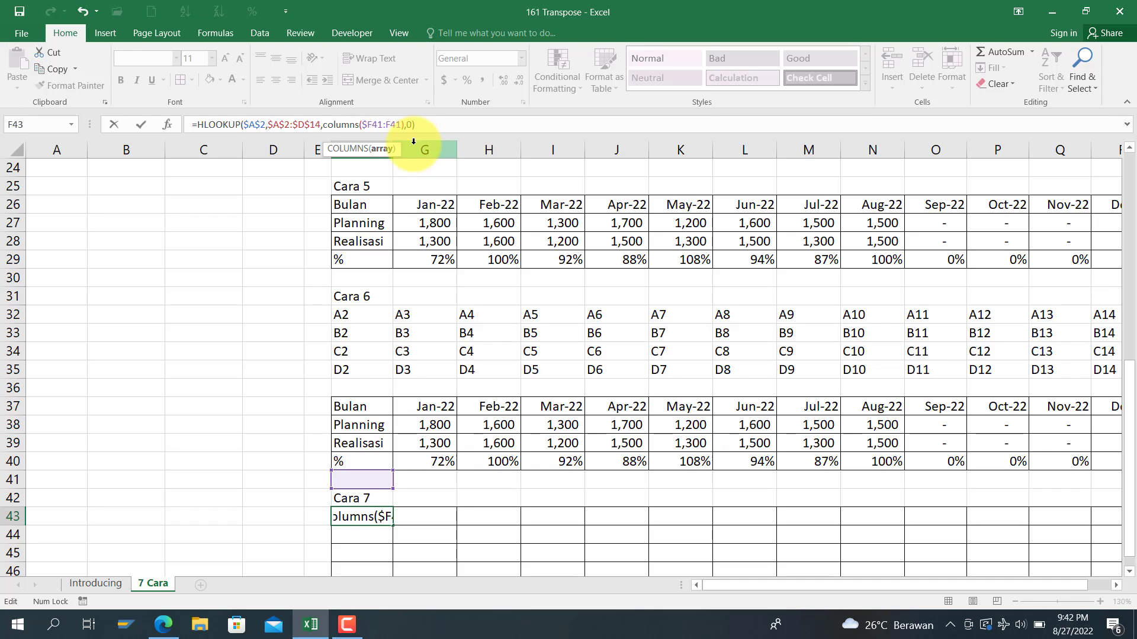
{"action": "key", "text": "Return"}
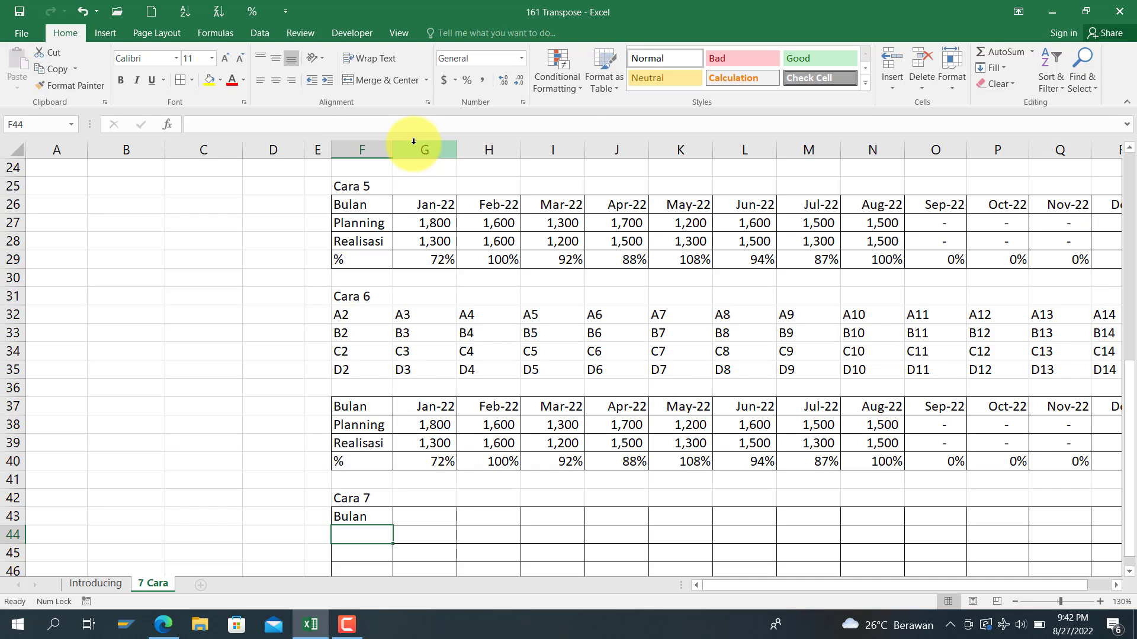
Step: Fill the HLOOKUP formula from F43 across to R43 and down to F46
{"action": "left_click", "coordinate": [370, 517]}
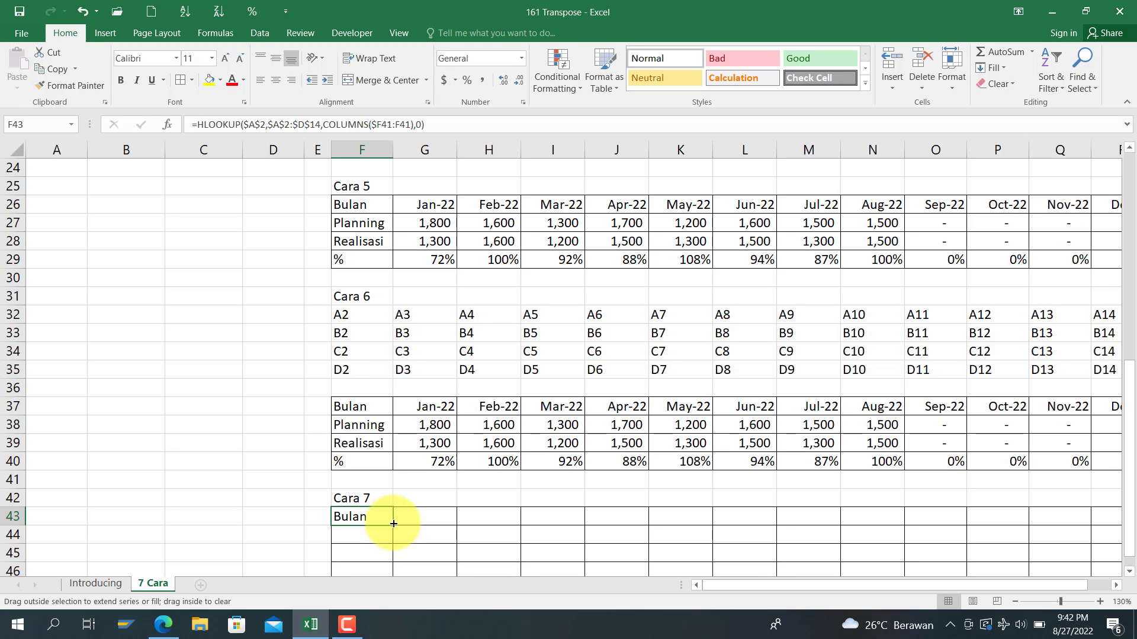
{"action": "left_click_drag", "start_coordinate": [394, 524], "coordinate": [1034, 550]}
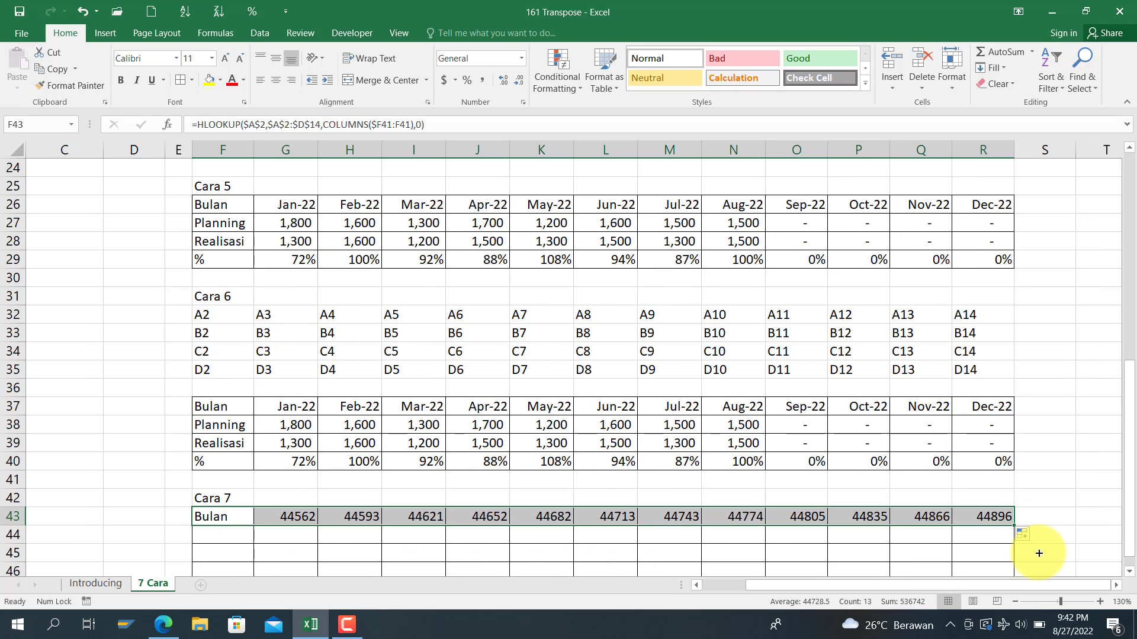
{"action": "left_click", "coordinate": [227, 517]}
{"action": "mouse_move", "coordinate": [254, 525]}
{"action": "left_mouse_down"}
{"action": "mouse_move", "coordinate": [238, 583]}
{"action": "mouse_move", "coordinate": [239, 532]}
{"action": "mouse_move", "coordinate": [244, 545]}
{"action": "left_mouse_up"}
Step: Change the HLOOKUP lookup value to $B$2 in F44 and to $C$2 in F45
{"action": "left_click", "coordinate": [207, 498]}
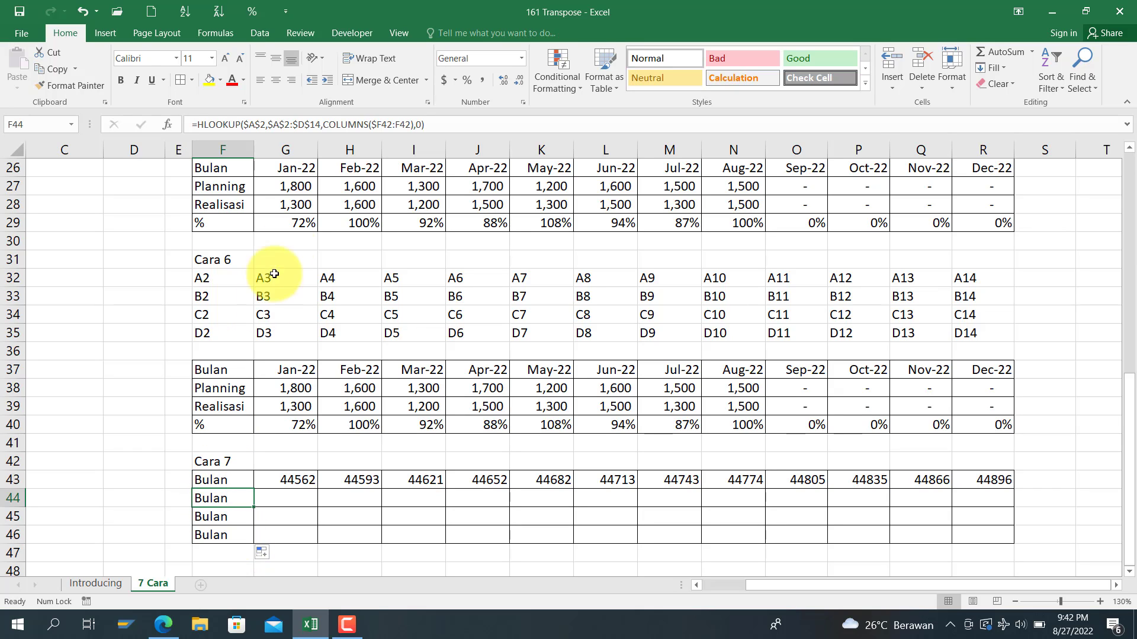
{"action": "left_click", "coordinate": [254, 125]}
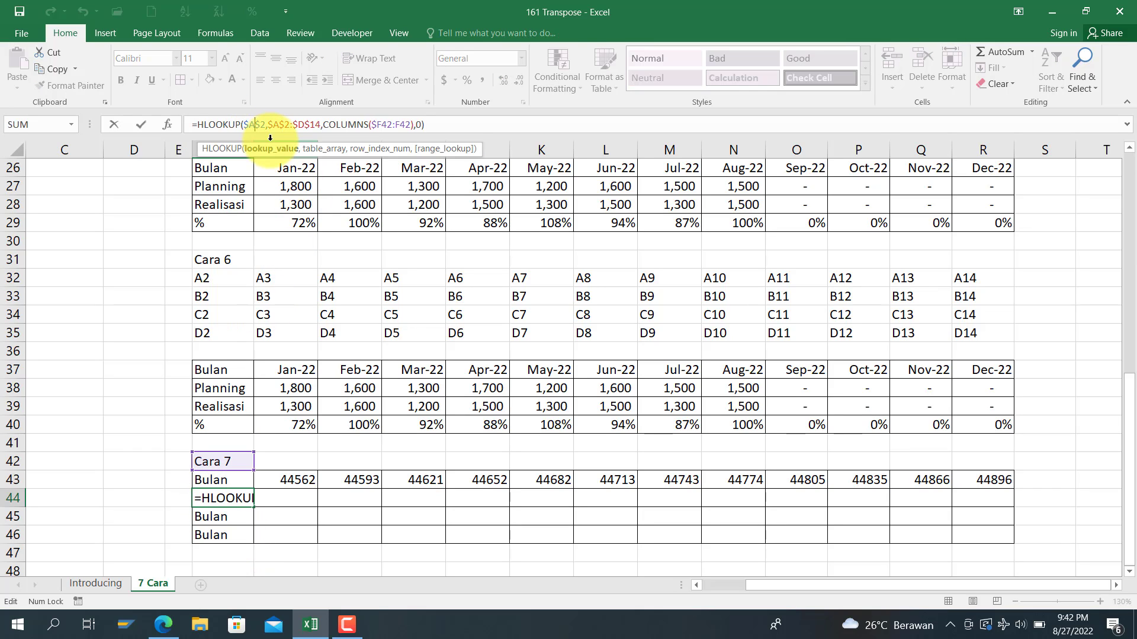
{"action": "key", "text": "BackSpace"}
{"action": "type", "text": "B"}
{"action": "key", "text": "Return"}
{"action": "left_click", "coordinate": [255, 125]}
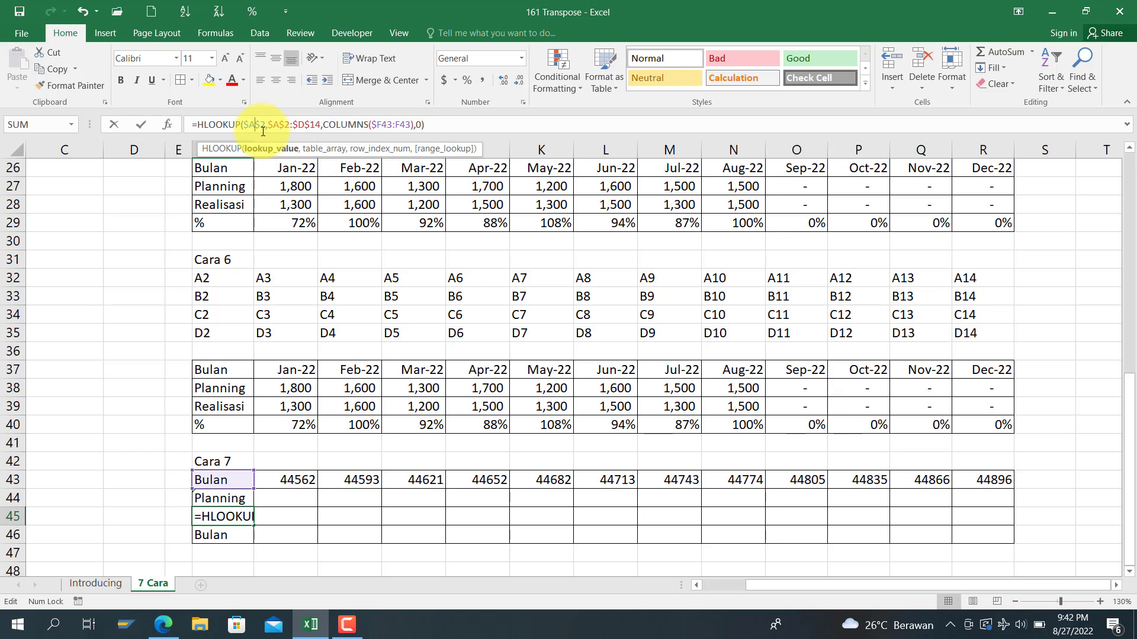
{"action": "key", "text": "BackSpace"}
{"action": "type", "text": "C"}
{"action": "key", "text": "Return"}
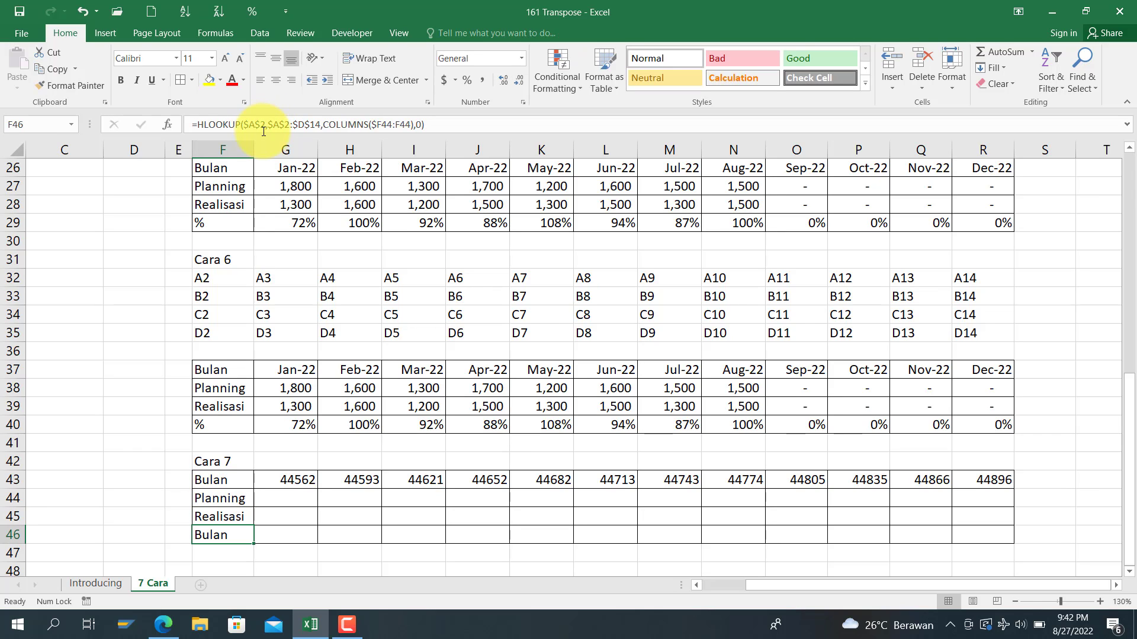
Step: Change the lookup value in F46 to $D$2 and fill the F44:F46 formulas across to column R
{"action": "left_click", "coordinate": [256, 127]}
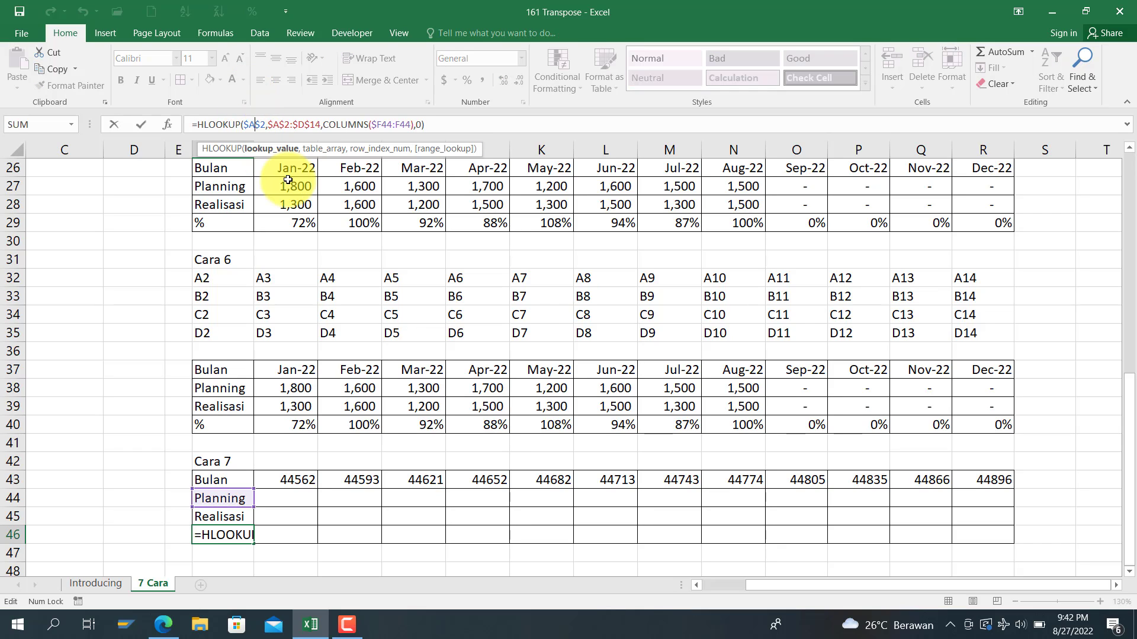
{"action": "key", "text": "BackSpace"}
{"action": "type", "text": "D"}
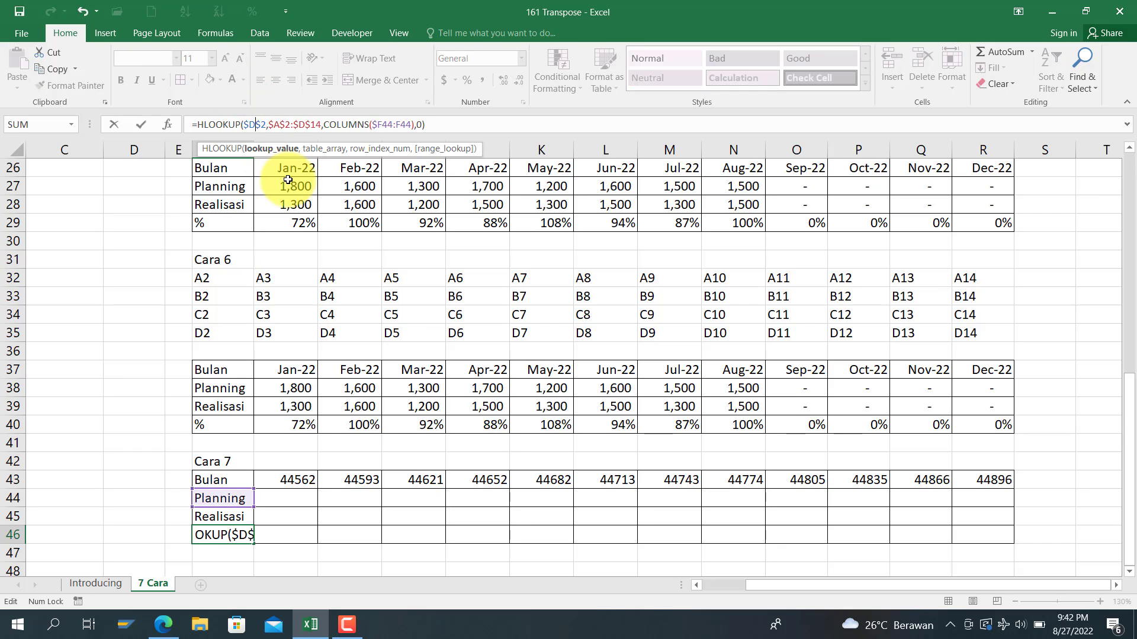
{"action": "key", "text": "Return"}
{"action": "left_click_drag", "start_coordinate": [223, 508], "coordinate": [1009, 531]}
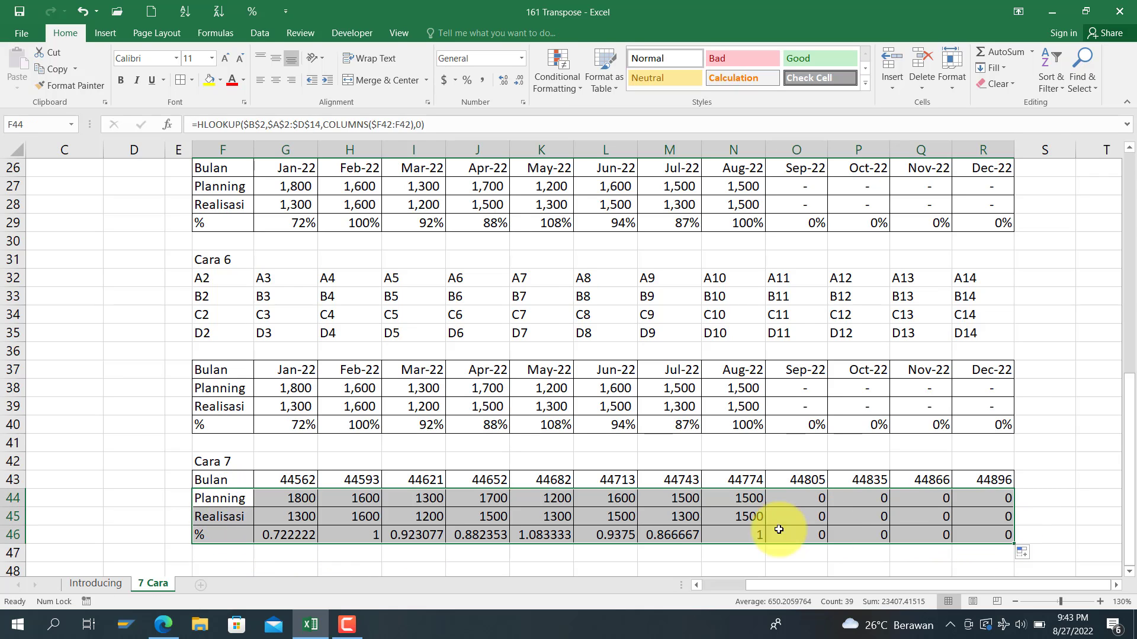
Step: Format the Cara 7 month cells G43:R43 with the custom number format mmm-yy
{"action": "left_click", "coordinate": [293, 475]}
{"action": "key", "text": "ctrl+shift+Right"}
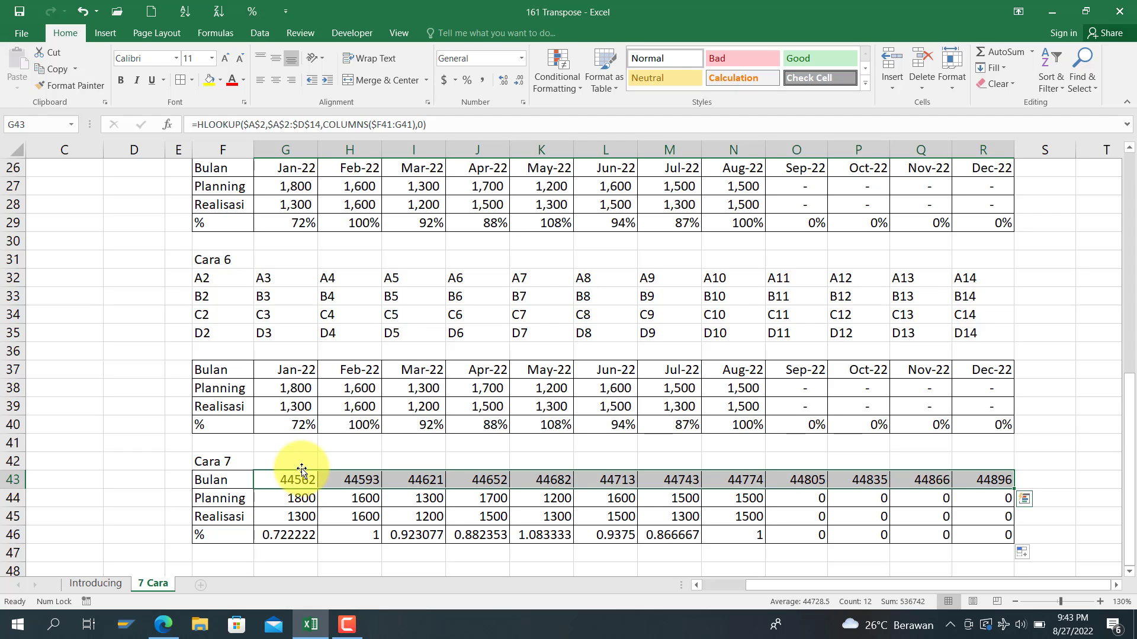
{"action": "right_click", "coordinate": [303, 481]}
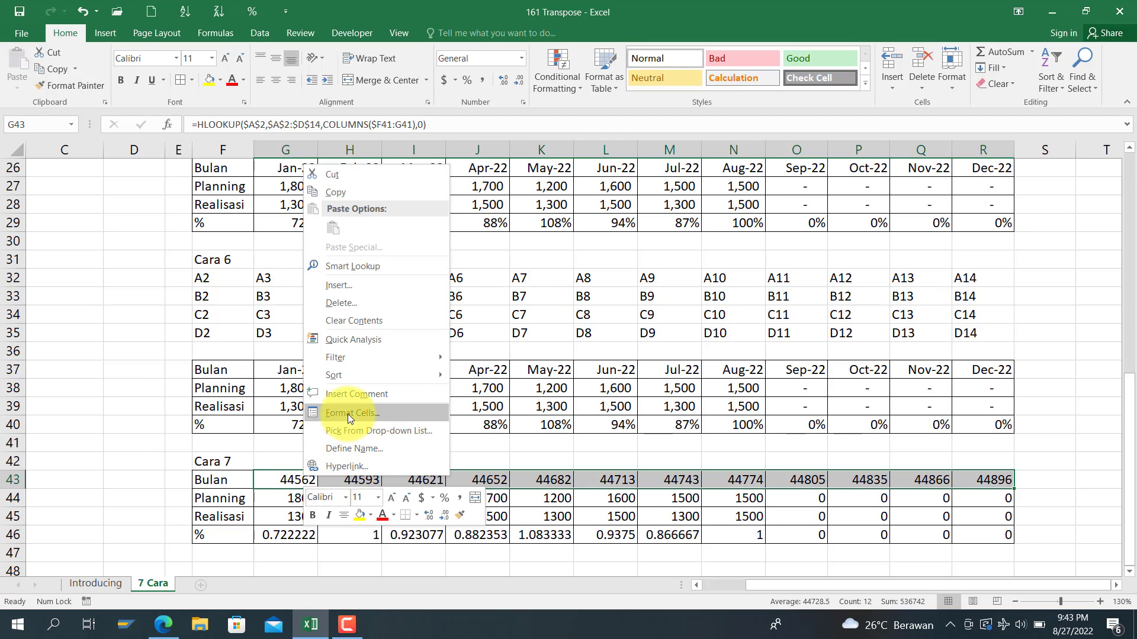
{"action": "left_click", "coordinate": [347, 414]}
{"action": "left_click", "coordinate": [178, 407]}
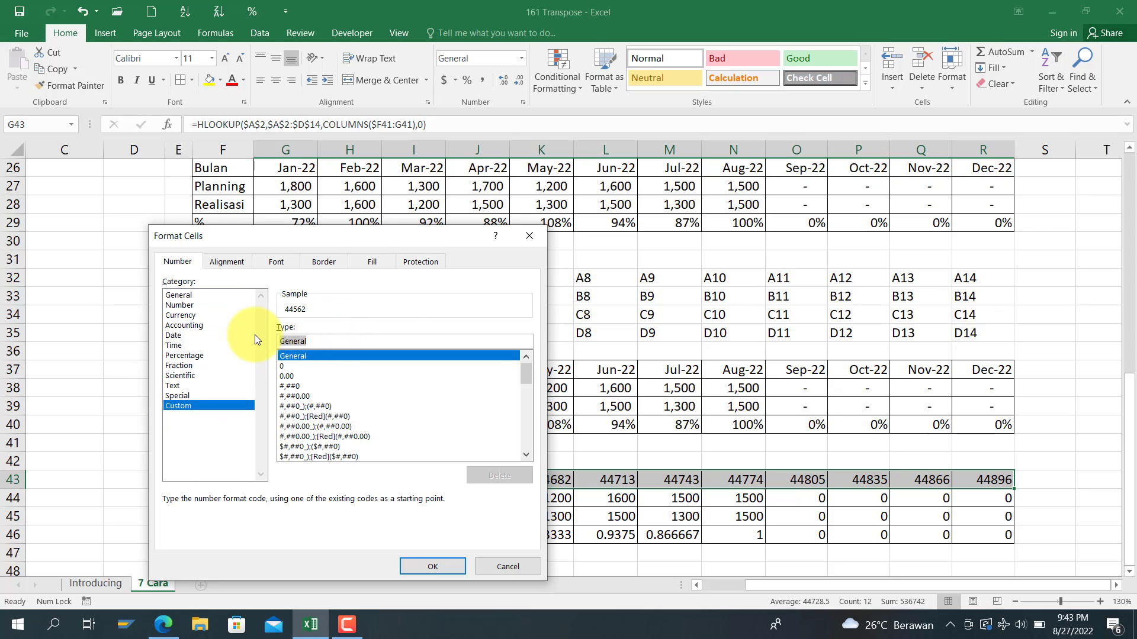
{"action": "type", "text": "mmm-"}
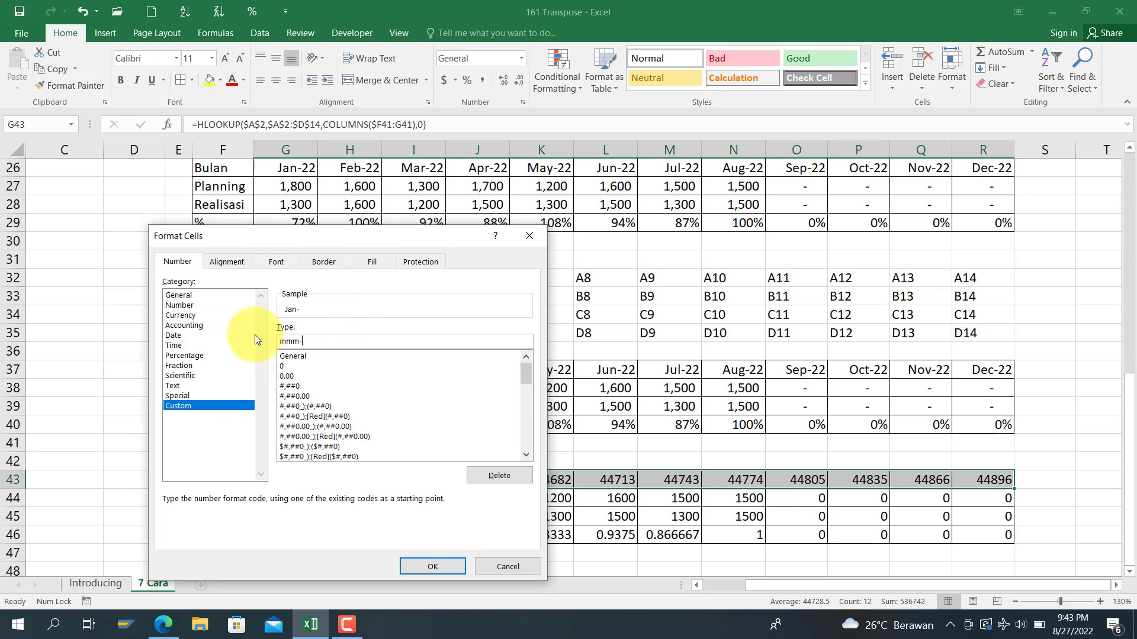
{"action": "type", "text": "yy"}
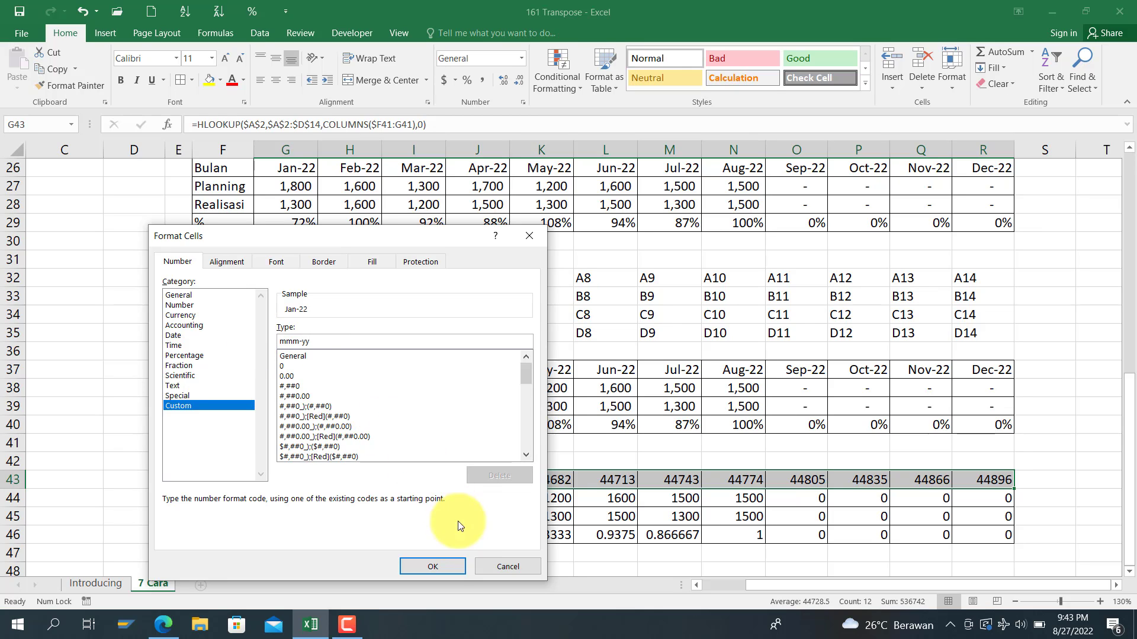
{"action": "left_click", "coordinate": [433, 567]}
Step: Apply the comma number style without decimal places to the Cara 7 Planning and Realisasi values in G44:R45
{"action": "left_click", "coordinate": [304, 497]}
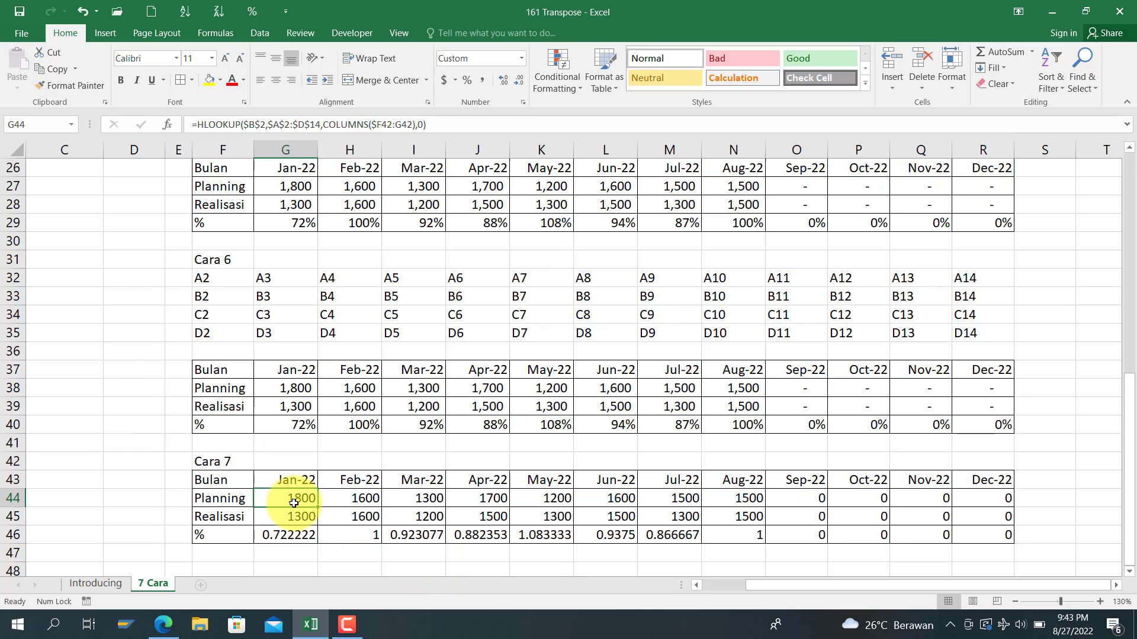
{"action": "key", "text": "shift+Down"}
{"action": "key", "text": "ctrl+shift+Right"}
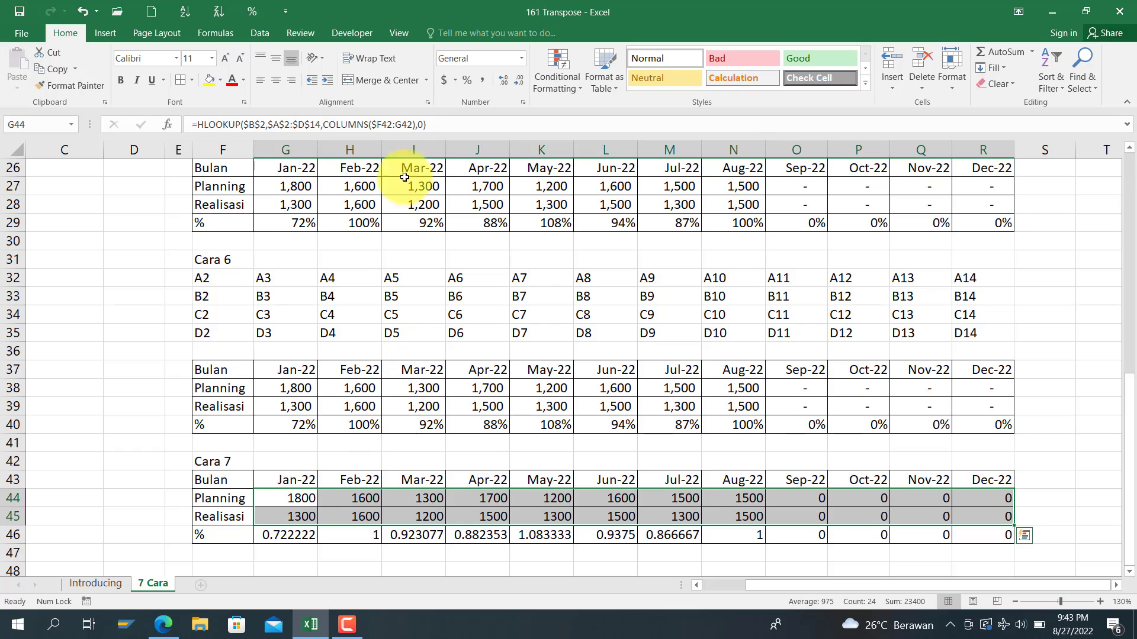
{"action": "left_click", "coordinate": [484, 80]}
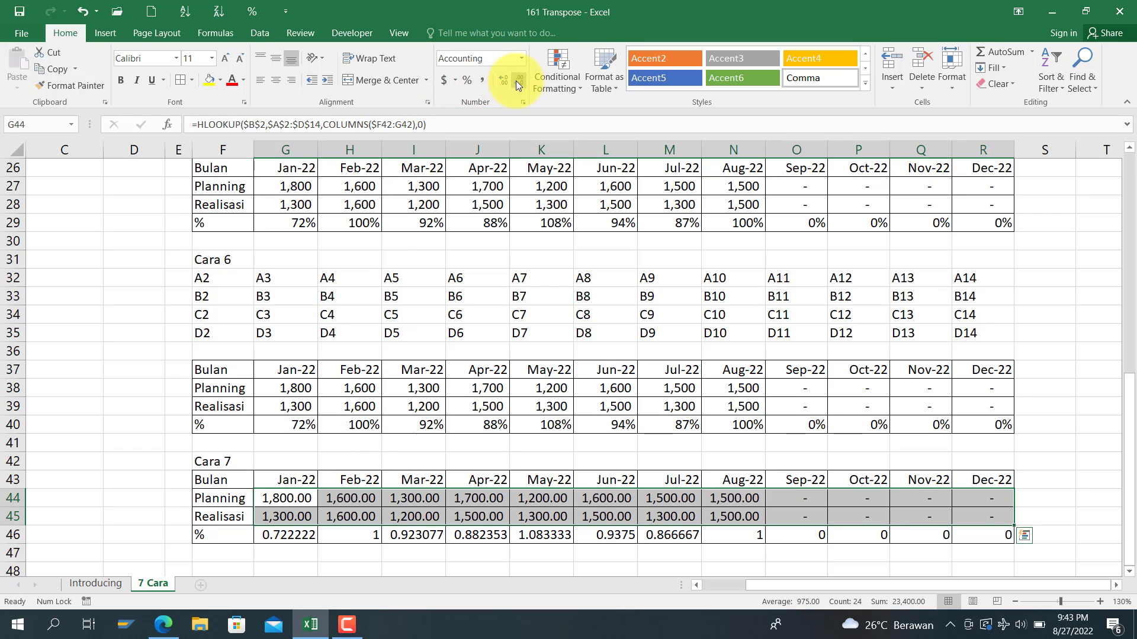
{"action": "double_click", "coordinate": [517, 80]}
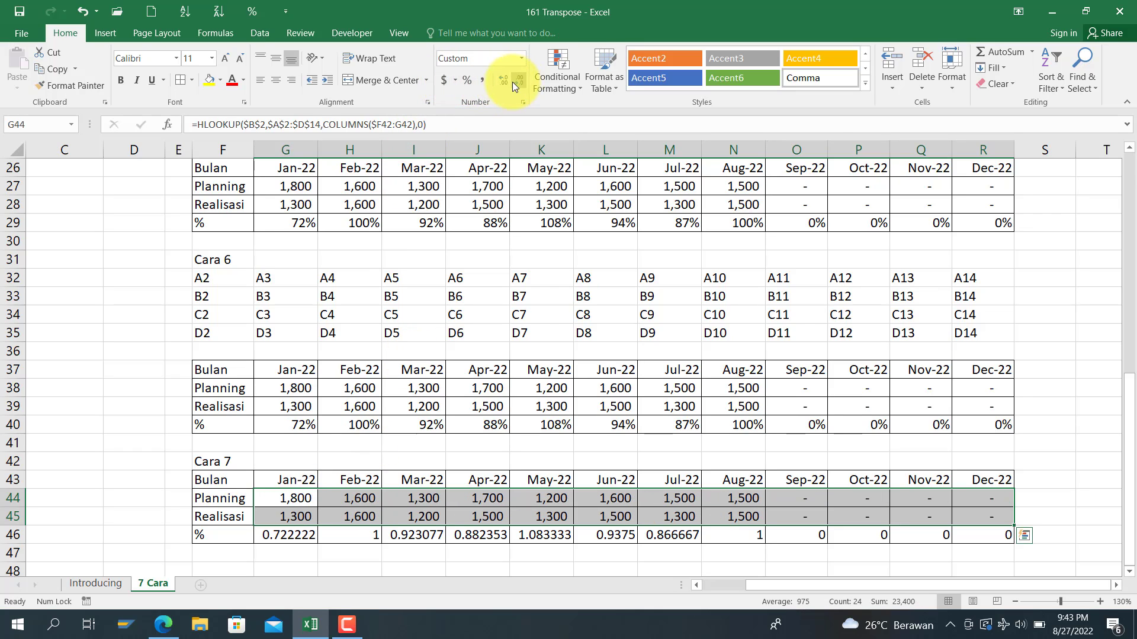
Step: Format the Cara 7 % row values in G46:R46 as percentages
{"action": "left_click", "coordinate": [266, 537]}
{"action": "key", "text": "ctrl+shift+Right"}
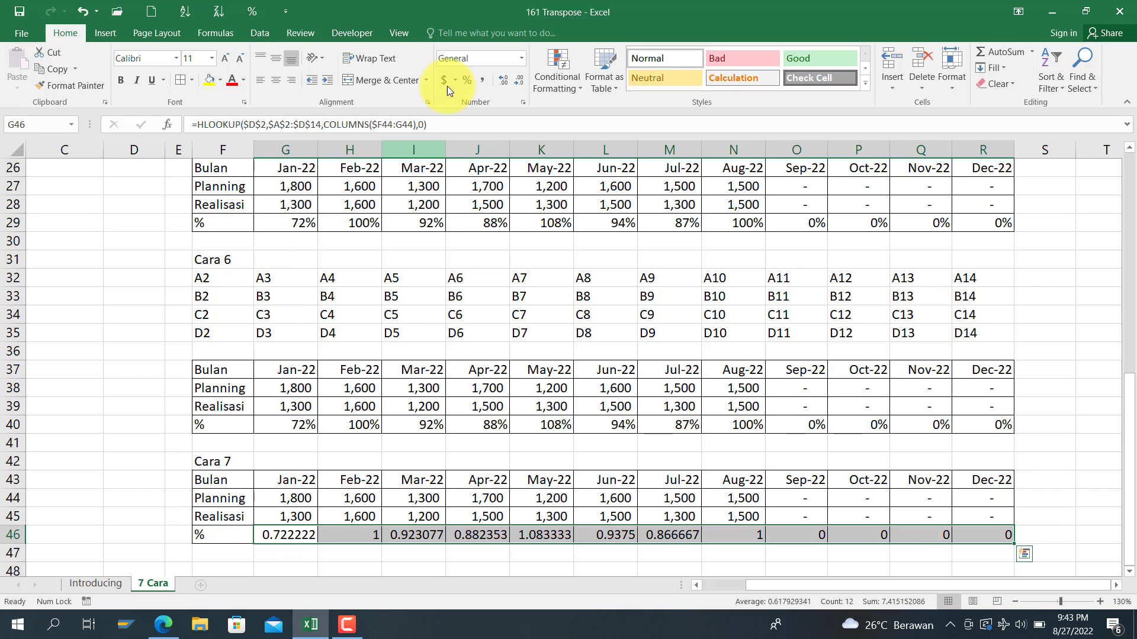
{"action": "left_click", "coordinate": [467, 79]}
{"action": "left_click", "coordinate": [419, 372]}
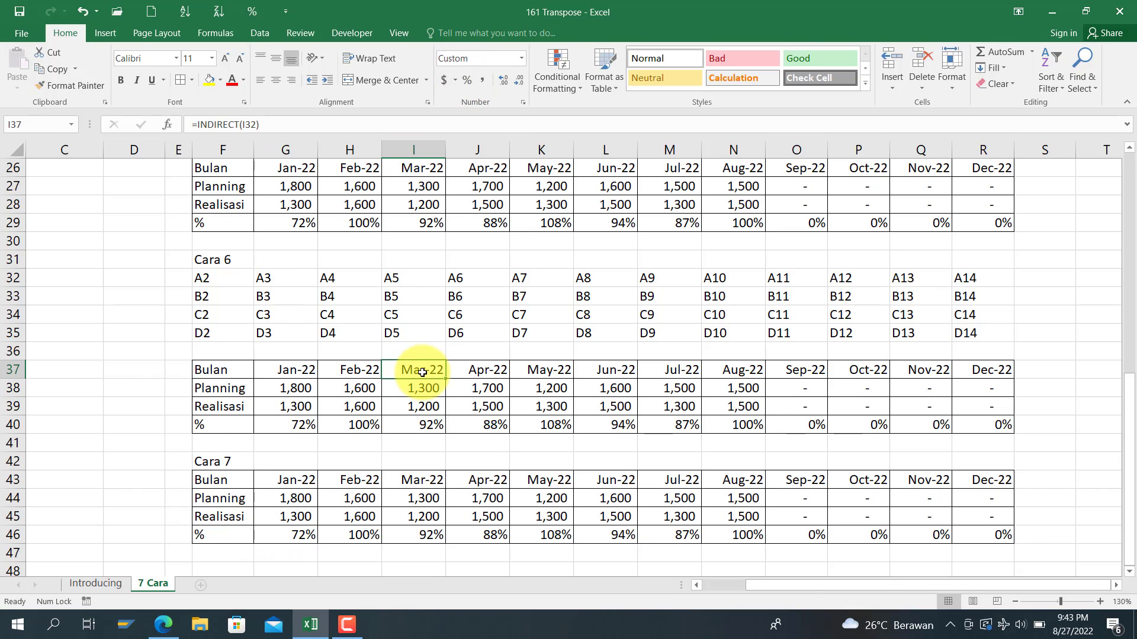
{"action": "scroll", "coordinate": [407, 424], "scroll_direction": "down", "scroll_amount": 2}
{"action": "scroll", "coordinate": [407, 425], "scroll_direction": "up", "scroll_amount": 8}
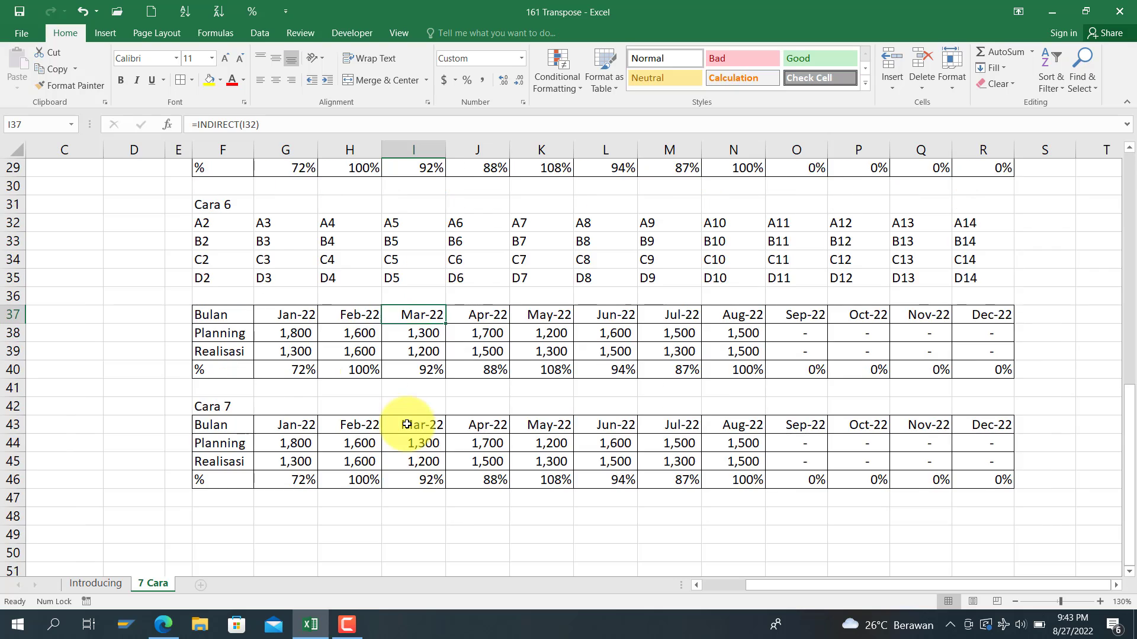
{"action": "scroll", "coordinate": [408, 425], "scroll_direction": "up", "scroll_amount": 3}
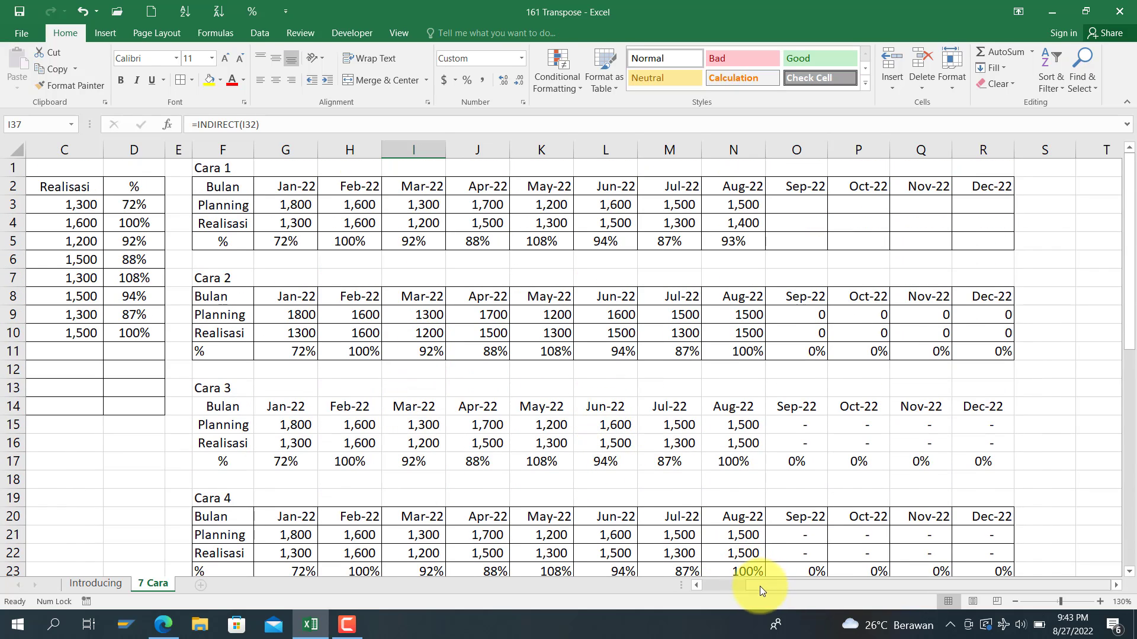
{"action": "scroll", "coordinate": [625, 472], "scroll_direction": "down", "scroll_amount": 5}
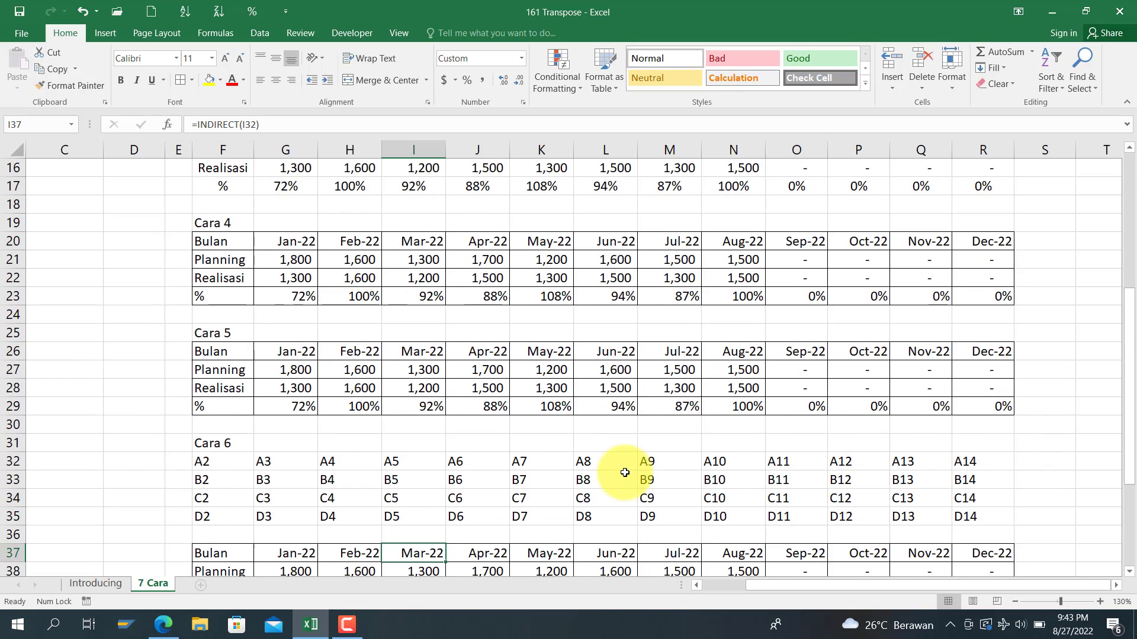
{"action": "scroll", "coordinate": [625, 473], "scroll_direction": "down", "scroll_amount": 4}
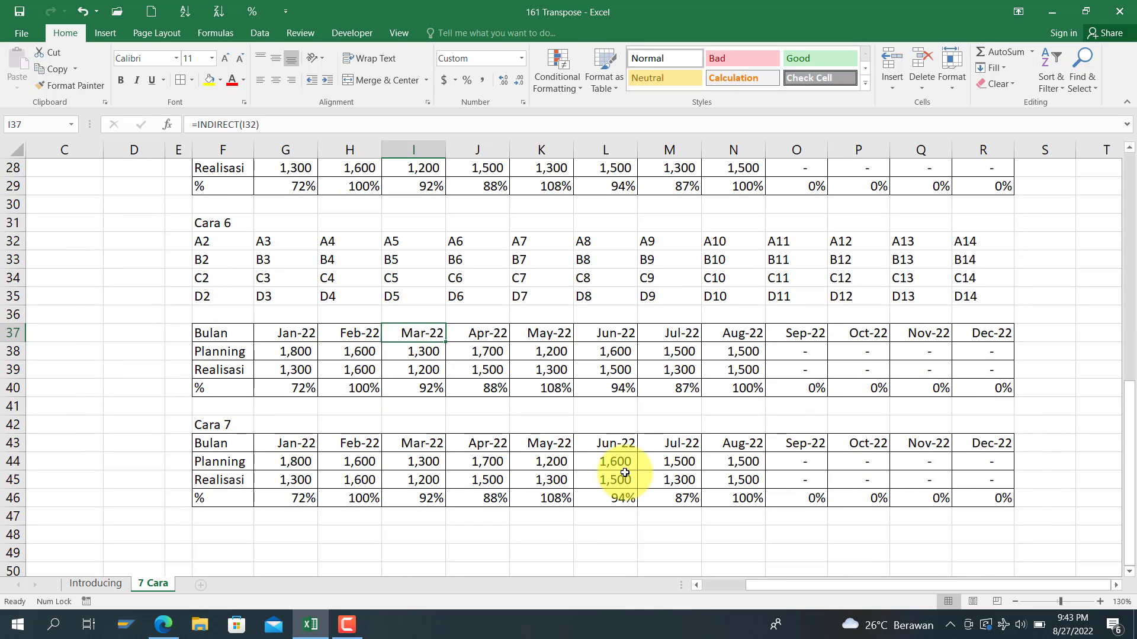